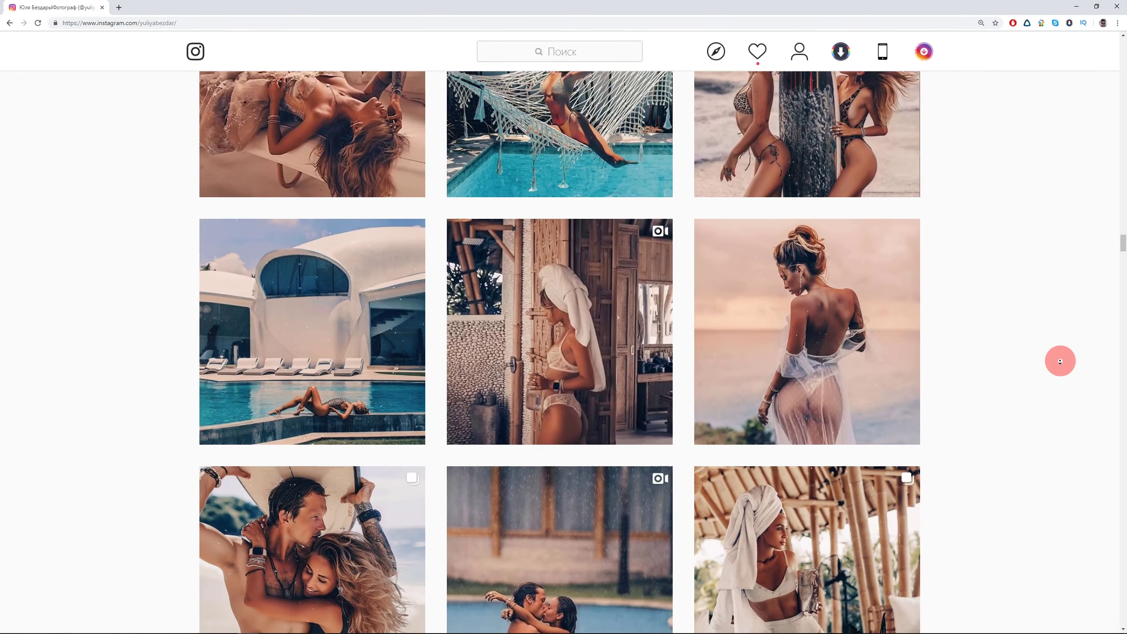
{"action": "left_click", "coordinate": [587, 537]}
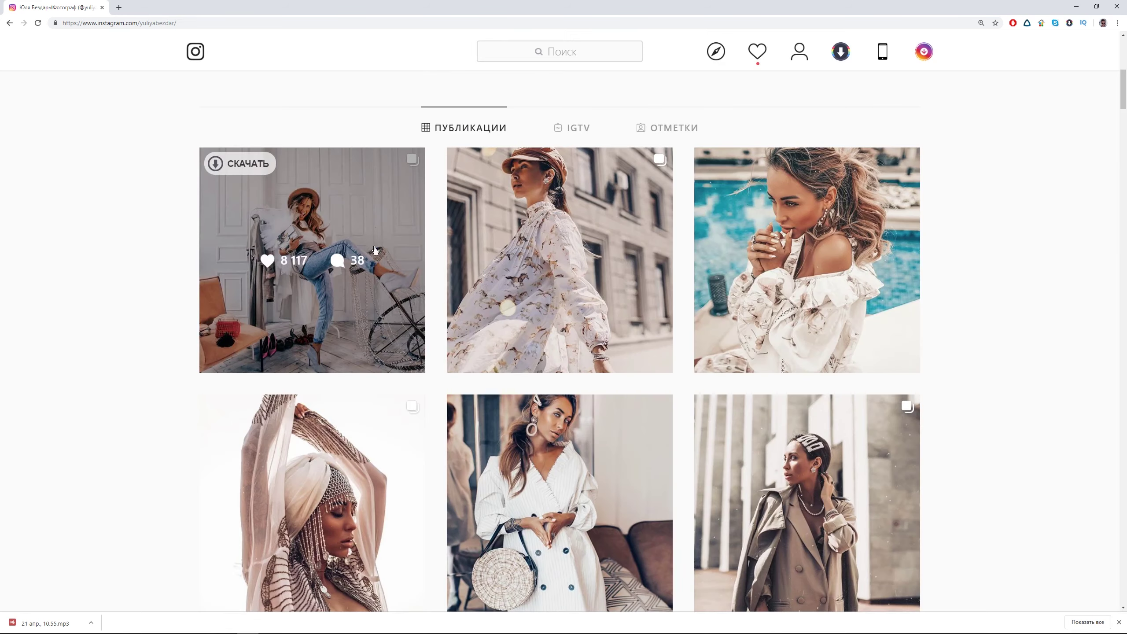
{"action": "left_click", "coordinate": [371, 240]}
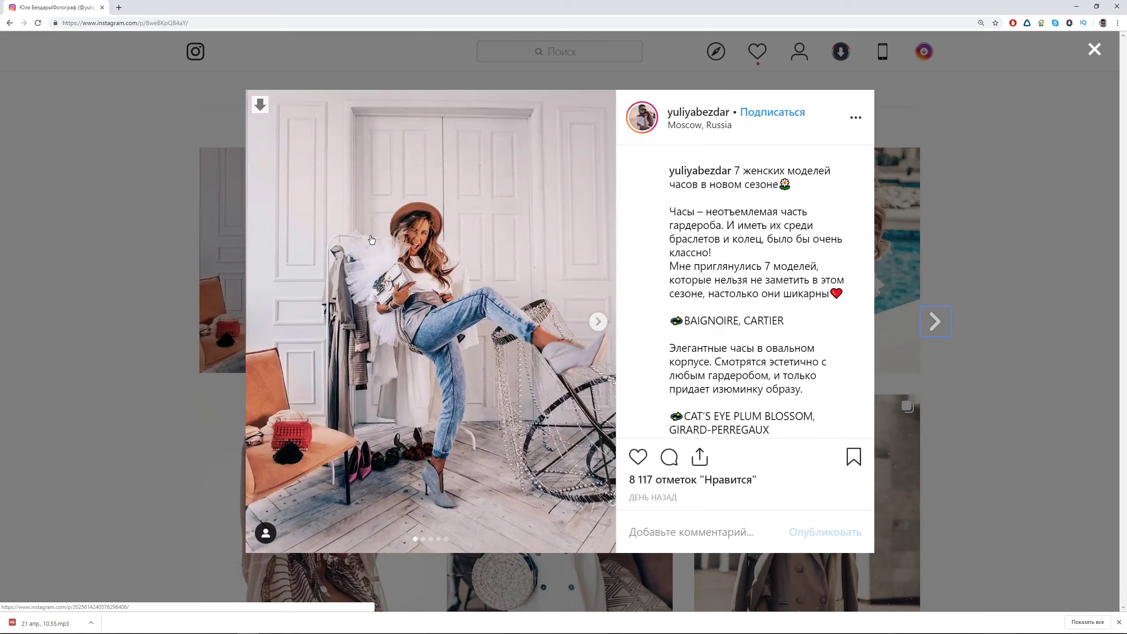
{"action": "left_click", "coordinate": [1090, 78]}
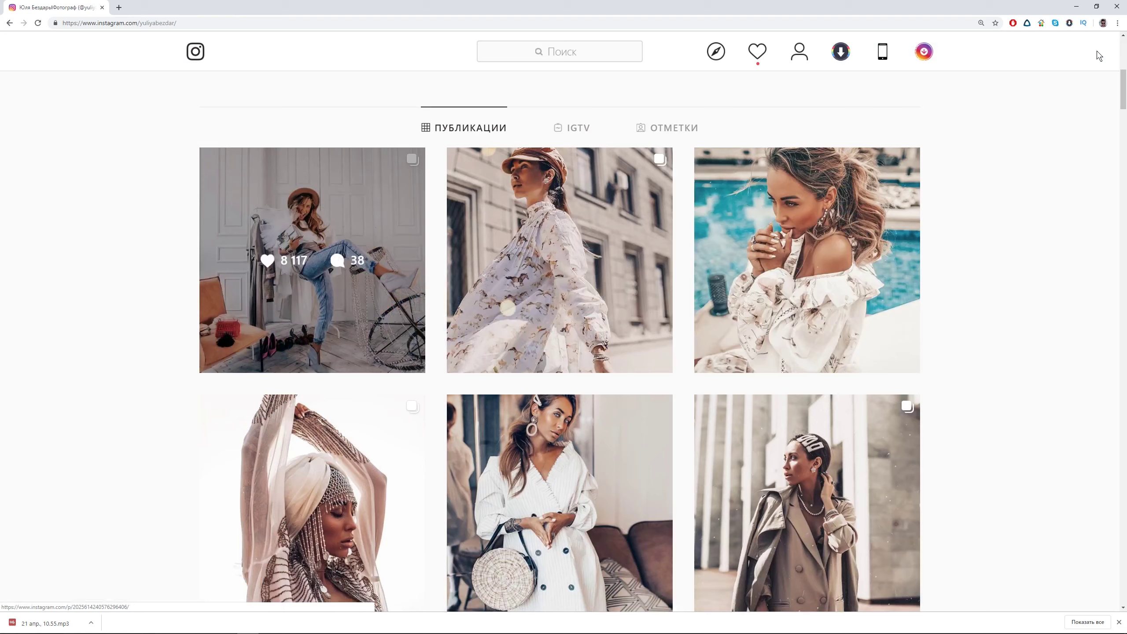
{"action": "scroll", "coordinate": [1104, 232], "scroll_direction": "down", "scroll_amount": 3}
{"action": "scroll", "coordinate": [1104, 231], "scroll_direction": "down", "scroll_amount": 7}
{"action": "scroll", "coordinate": [1104, 232], "scroll_direction": "down", "scroll_amount": 4}
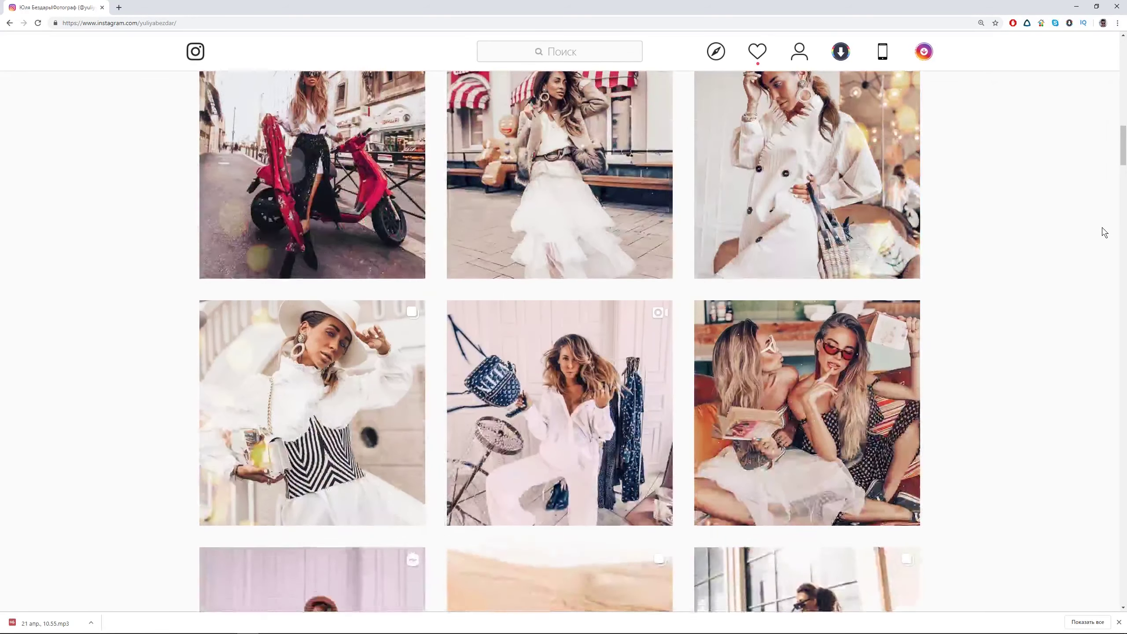
{"action": "scroll", "coordinate": [1104, 232], "scroll_direction": "down", "scroll_amount": 2}
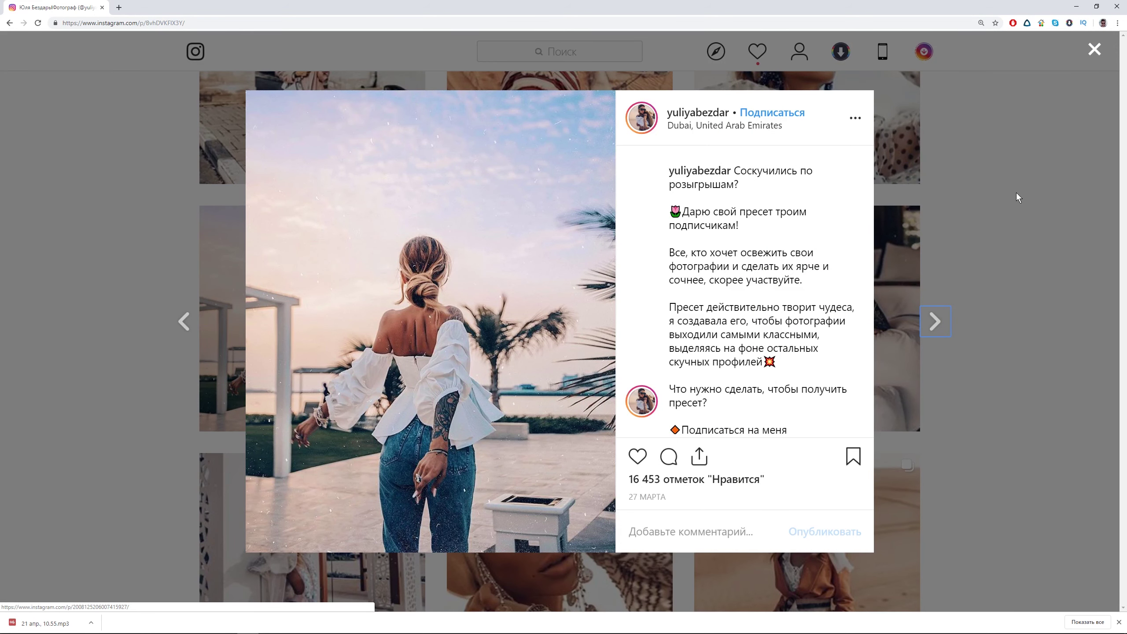
{"action": "left_click", "coordinate": [1093, 50]}
{"action": "scroll", "coordinate": [1086, 168], "scroll_direction": "down", "scroll_amount": 5}
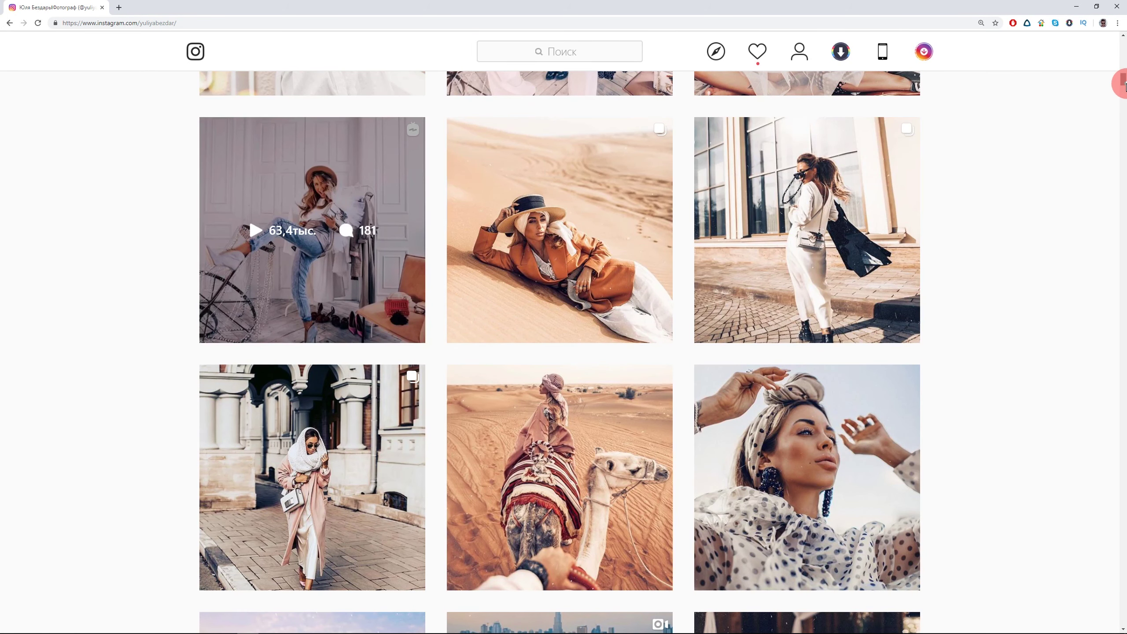
{"action": "scroll", "coordinate": [1122, 85], "scroll_direction": "up", "scroll_amount": 2}
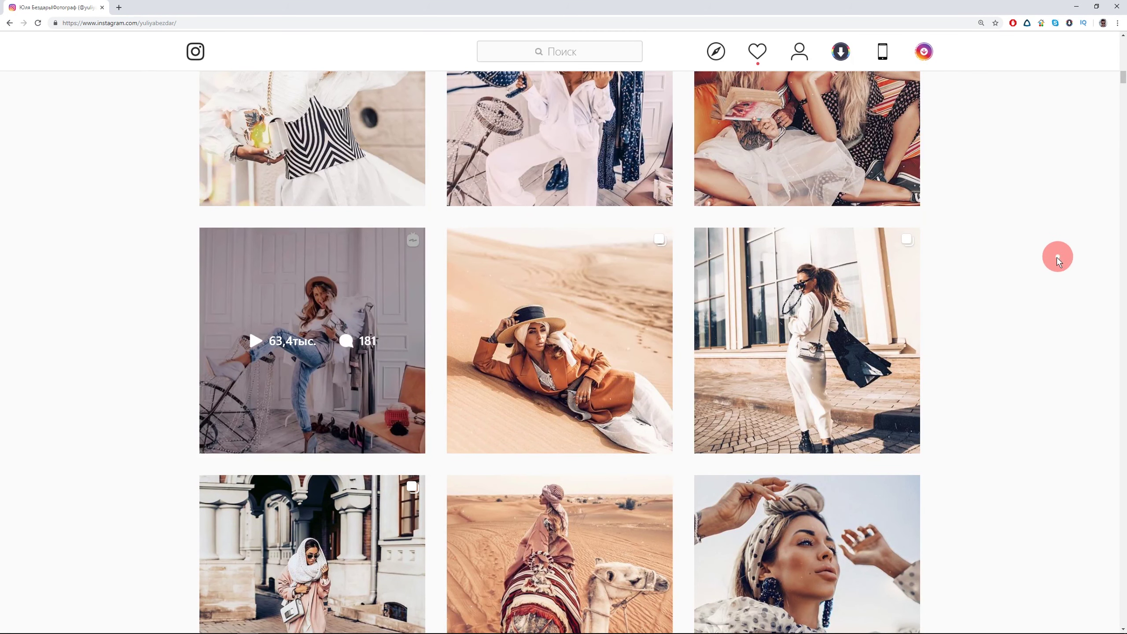
{"action": "left_click", "coordinate": [1121, 66]}
{"action": "middle_click", "coordinate": [1060, 361]}
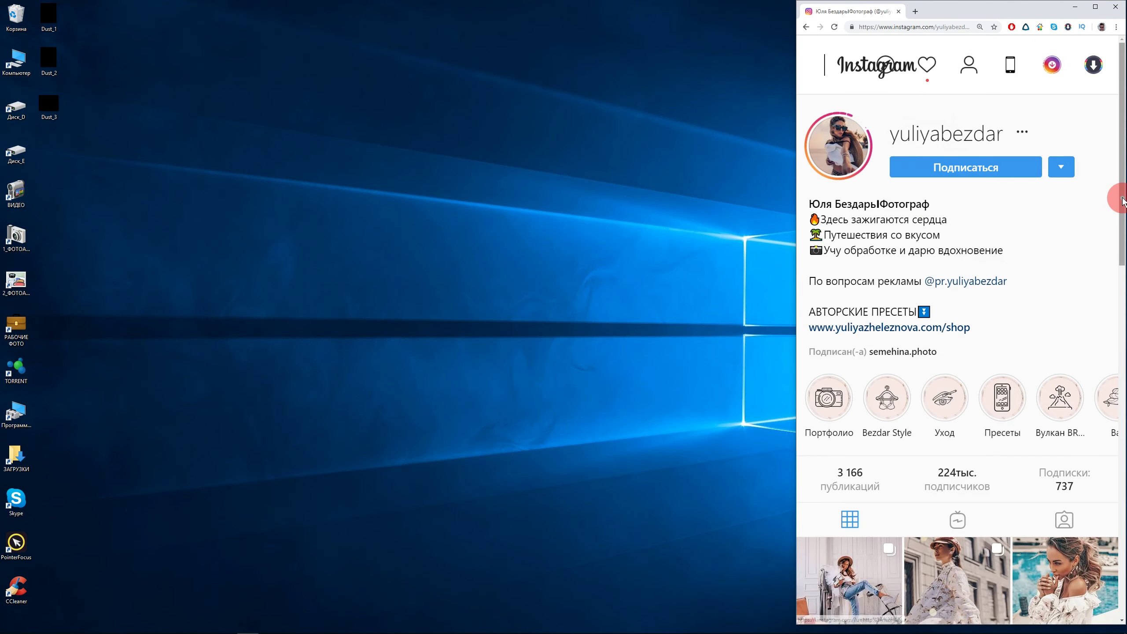
Scroll the Instagram profile grid, then bring the Lightroom editing window back to the front.
{"action": "left_click_drag", "start_coordinate": [1123, 200], "coordinate": [1123, 462]}
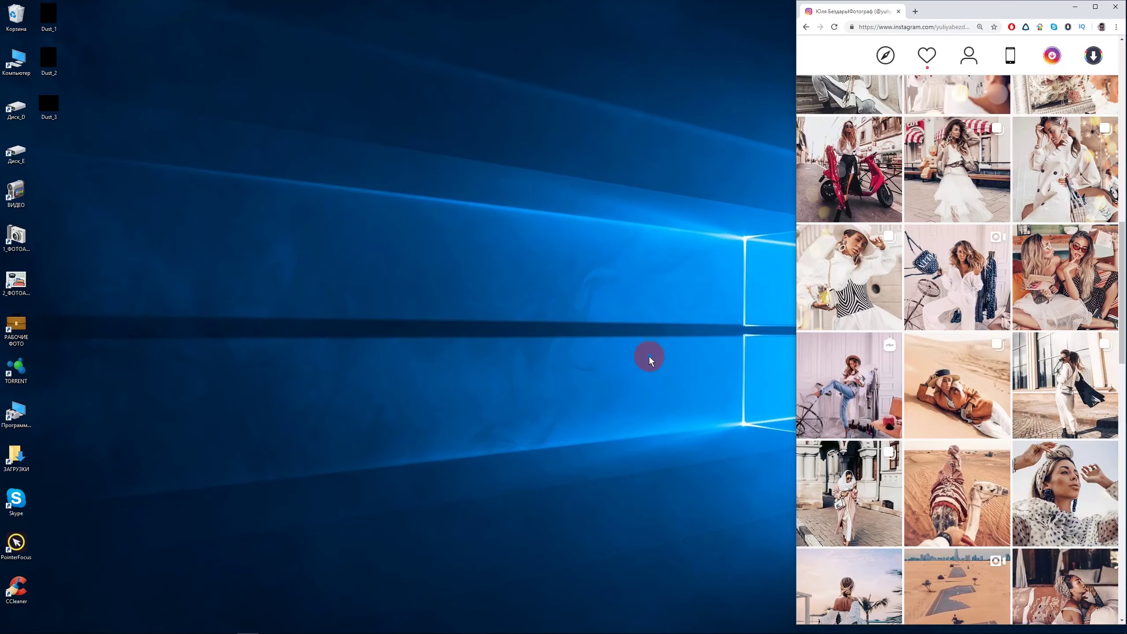
{"action": "left_click", "coordinate": [589, 626]}
Warm the cliffside photo's white balance to Temp +5 and Tint +2 in Basic.
{"action": "left_click_drag", "start_coordinate": [754, 223], "coordinate": [805, 223]}
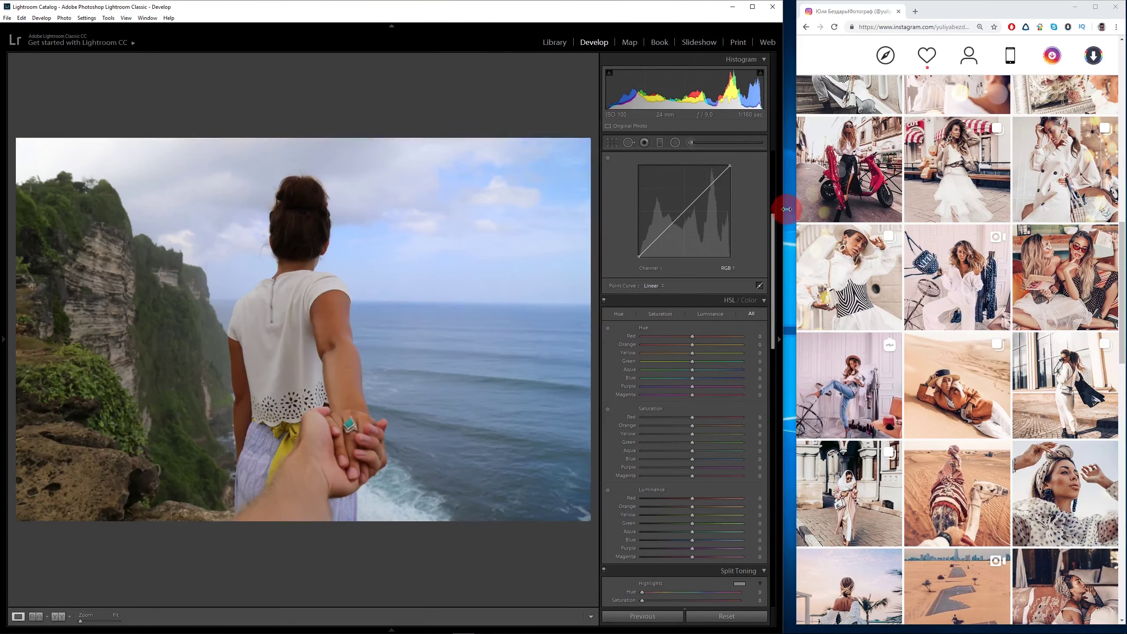
{"action": "scroll", "coordinate": [696, 267], "scroll_direction": "up", "scroll_amount": 5}
{"action": "left_click", "coordinate": [706, 215]}
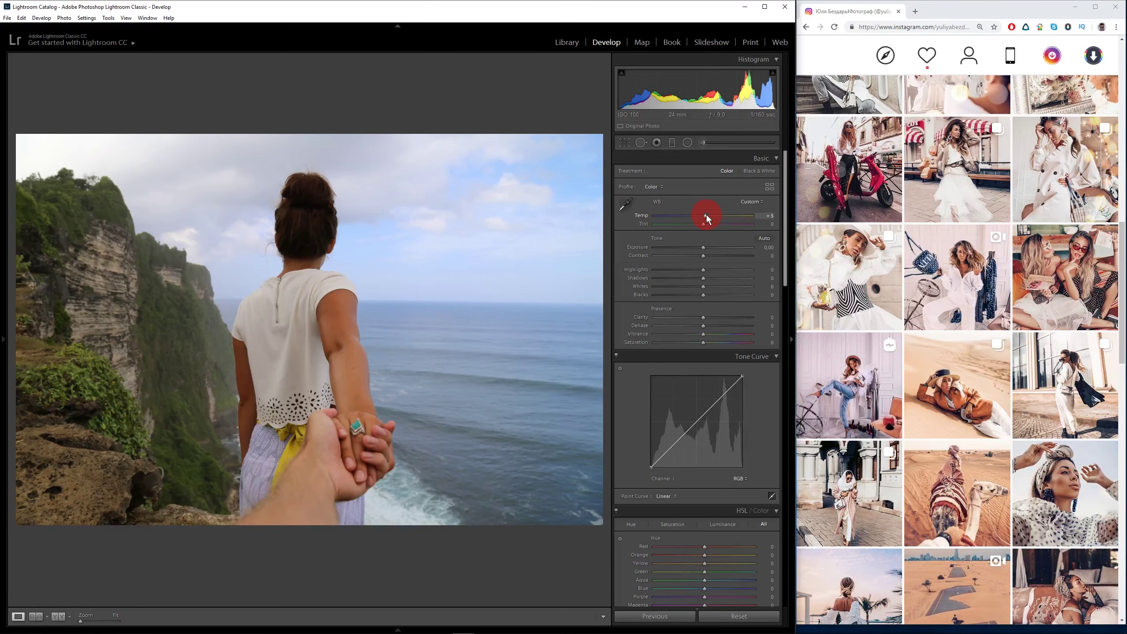
{"action": "left_click", "coordinate": [704, 224]}
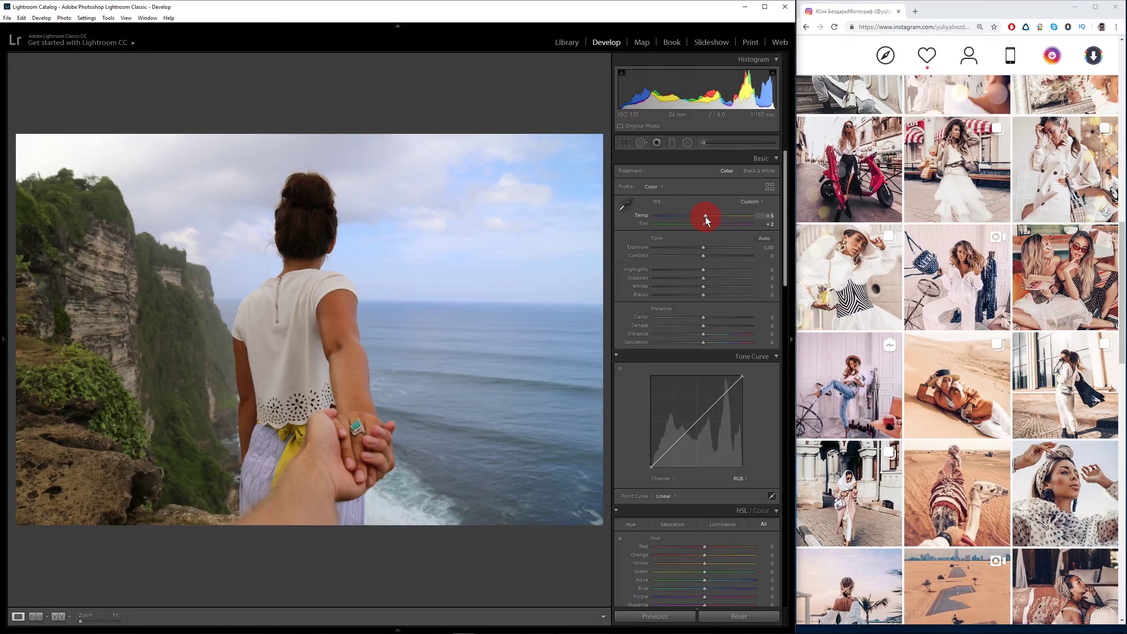
{"action": "left_click_drag", "start_coordinate": [705, 216], "coordinate": [701, 216]}
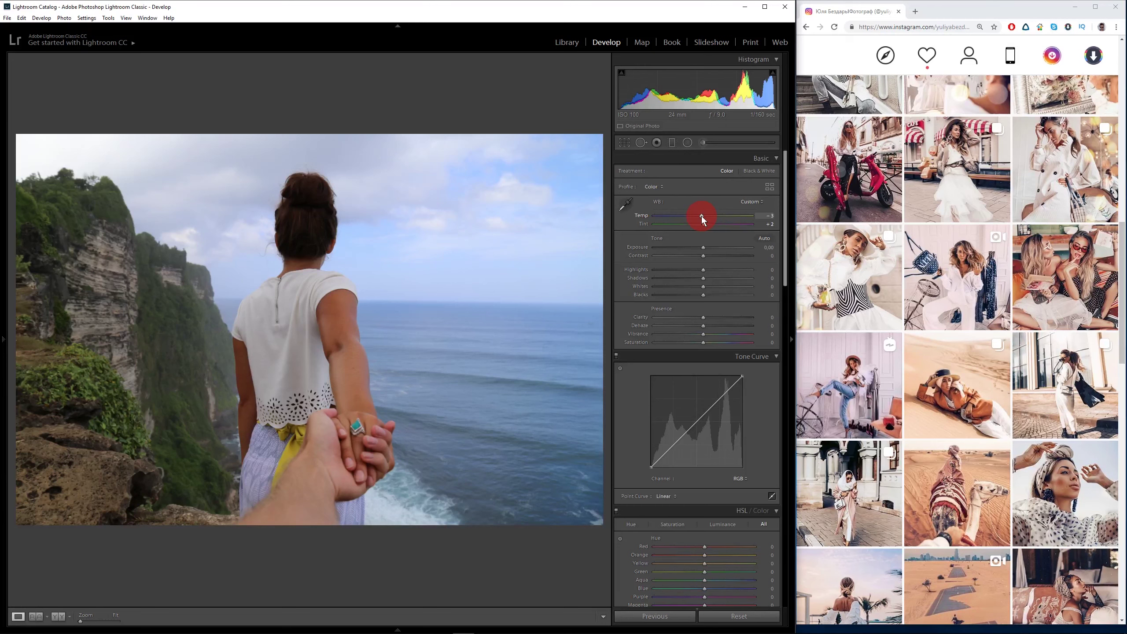
{"action": "left_click_drag", "start_coordinate": [700, 216], "coordinate": [704, 215]}
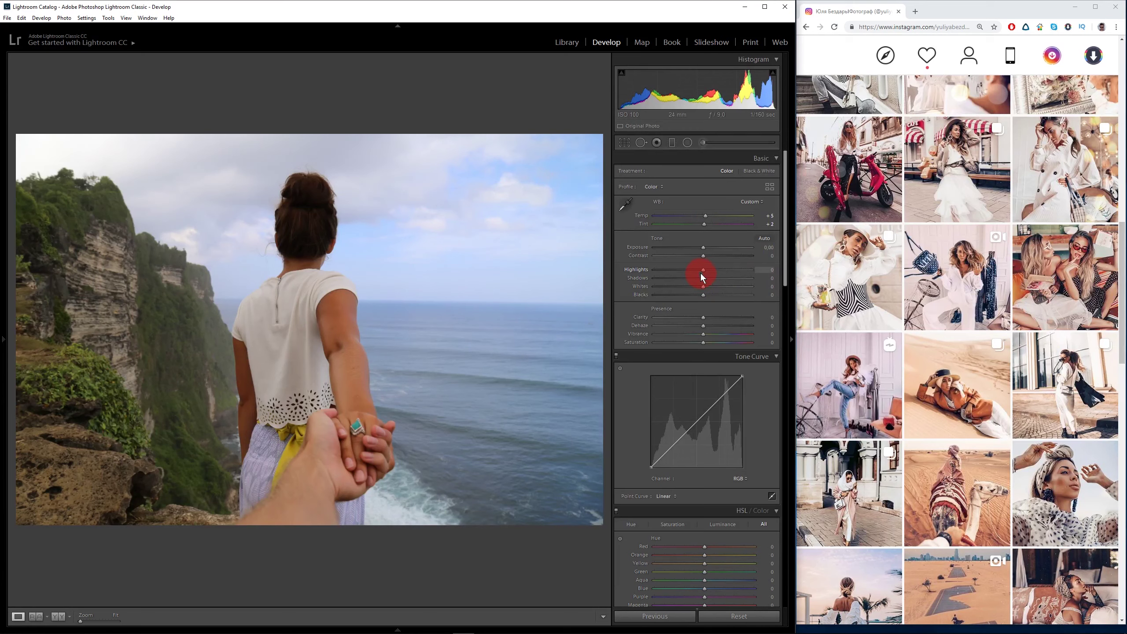
Set Highlights -70, Shadows +100, Exposure +0.25, Vibrance +30, Saturation -10 and Clarity +5.
{"action": "left_click_drag", "start_coordinate": [703, 269], "coordinate": [669, 271]}
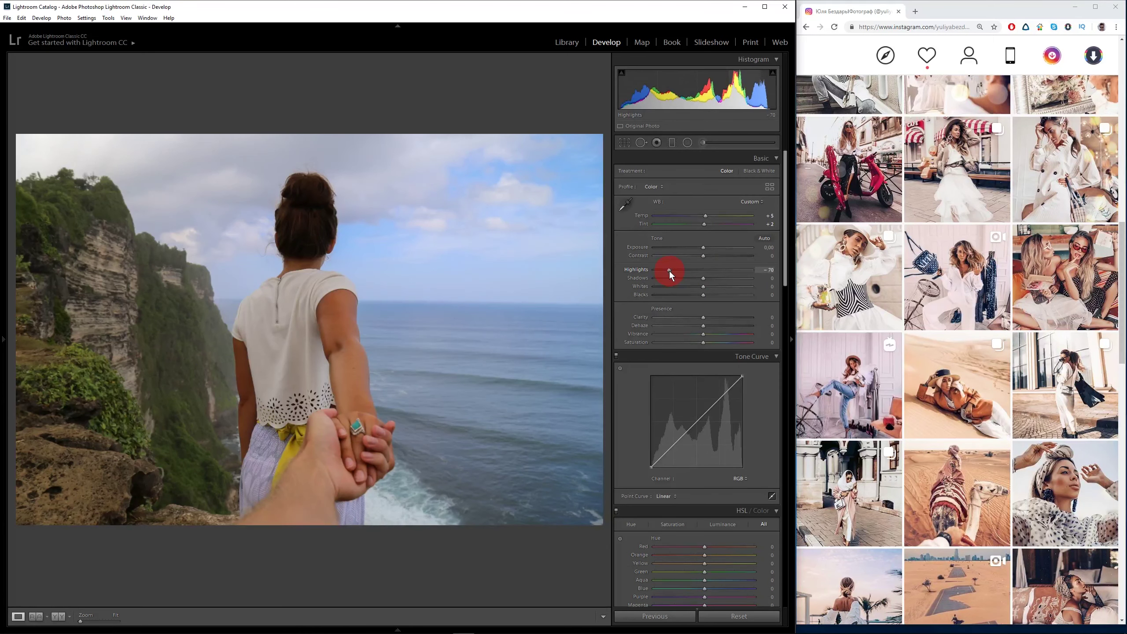
{"action": "left_click_drag", "start_coordinate": [703, 247], "coordinate": [706, 247]}
{"action": "left_click_drag", "start_coordinate": [703, 278], "coordinate": [752, 278]}
{"action": "left_click_drag", "start_coordinate": [703, 342], "coordinate": [715, 332]}
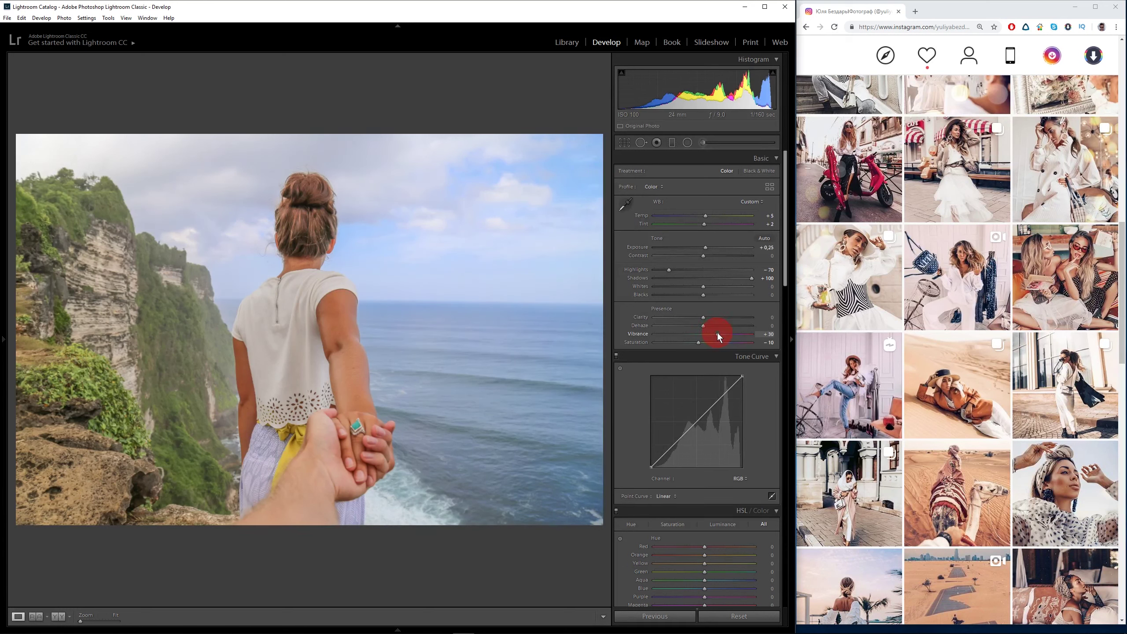
{"action": "left_click_drag", "start_coordinate": [763, 317], "coordinate": [772, 317]}
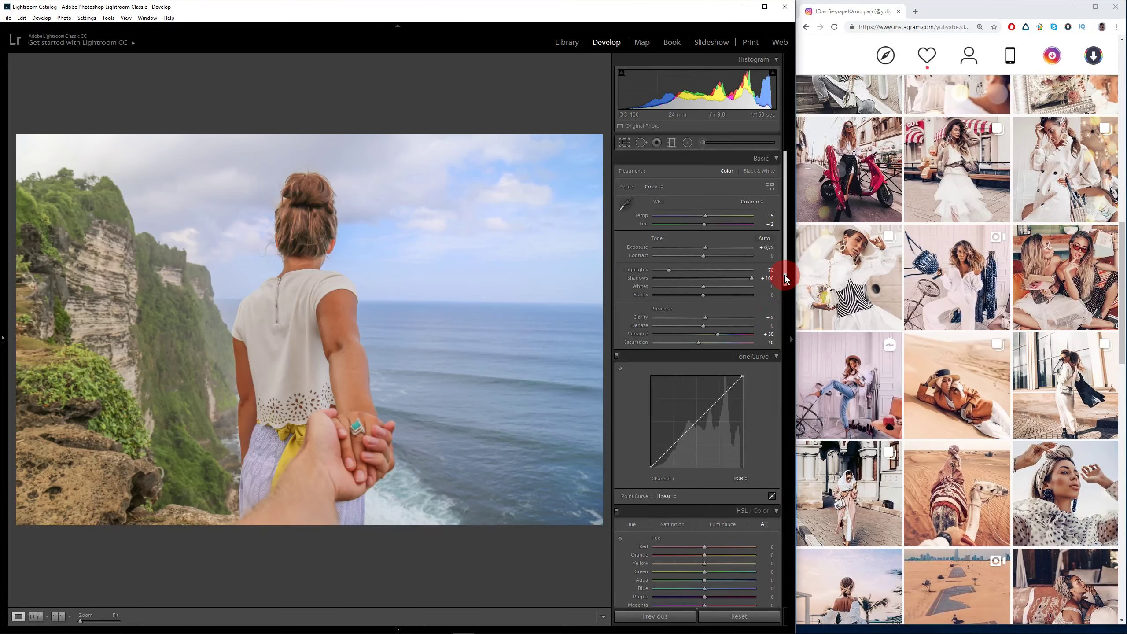
{"action": "left_click_drag", "start_coordinate": [784, 277], "coordinate": [789, 307]}
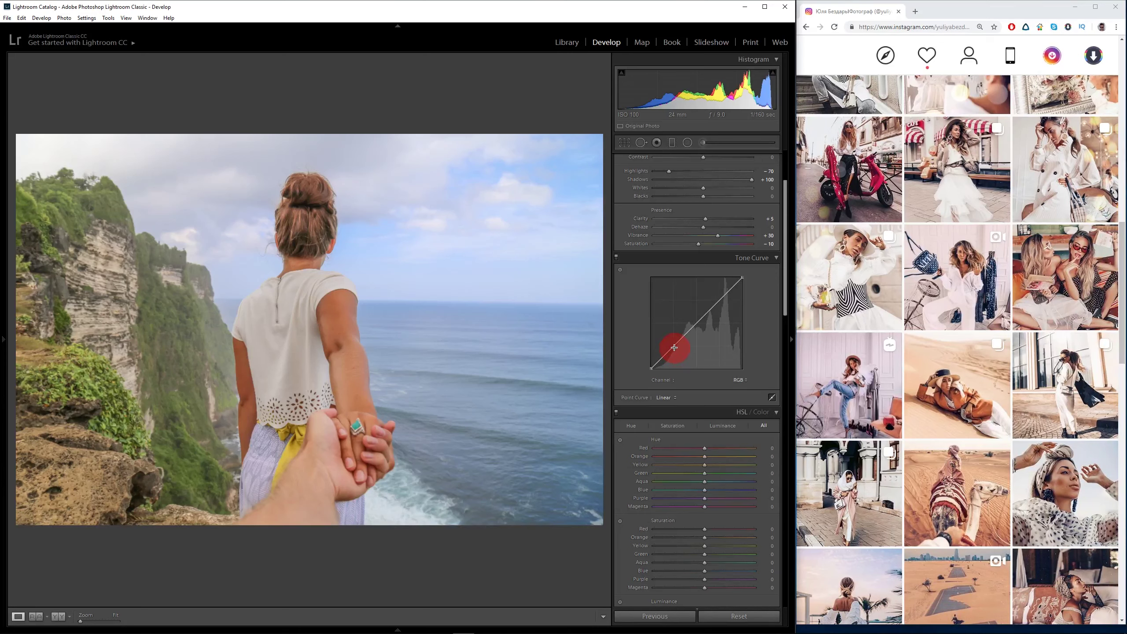
Shape a faded S point curve: raised black point, lowered white point, plus shadow, midtone and highlight points.
{"action": "left_click_drag", "start_coordinate": [650, 368], "coordinate": [647, 365]}
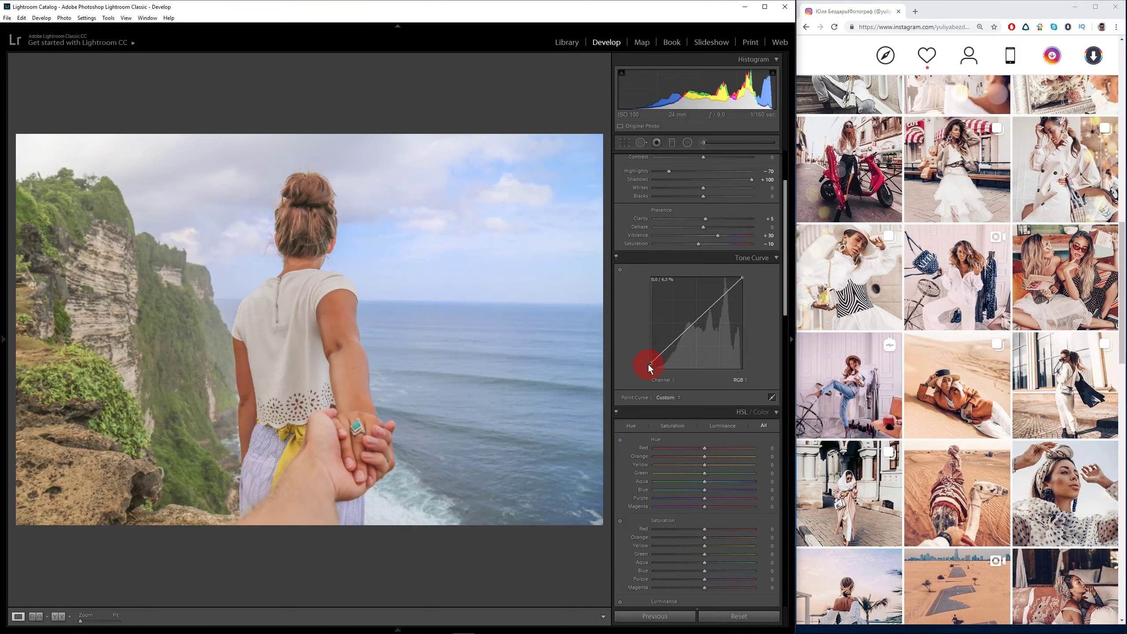
{"action": "left_click_drag", "start_coordinate": [743, 277], "coordinate": [747, 280]}
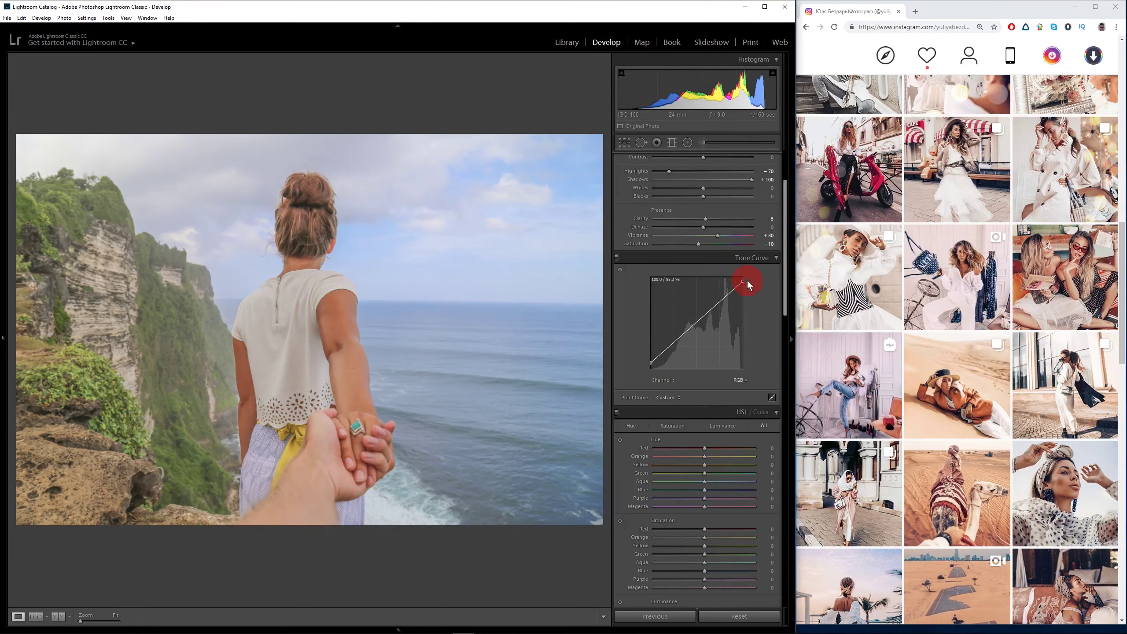
{"action": "left_click_drag", "start_coordinate": [675, 342], "coordinate": [674, 352]}
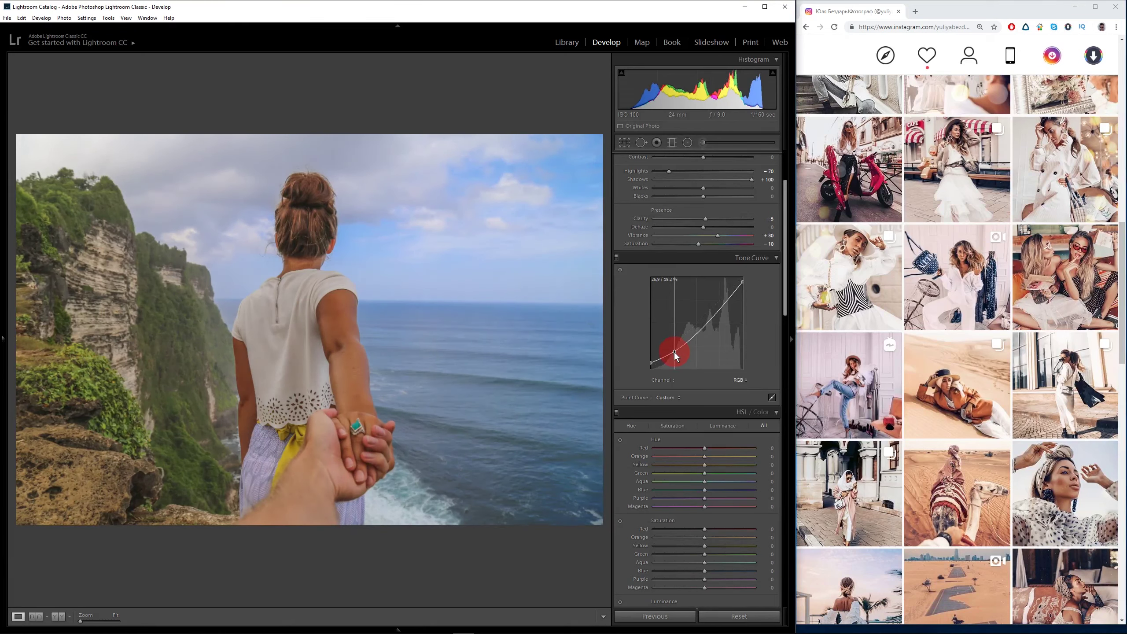
{"action": "left_click_drag", "start_coordinate": [725, 301], "coordinate": [725, 303]}
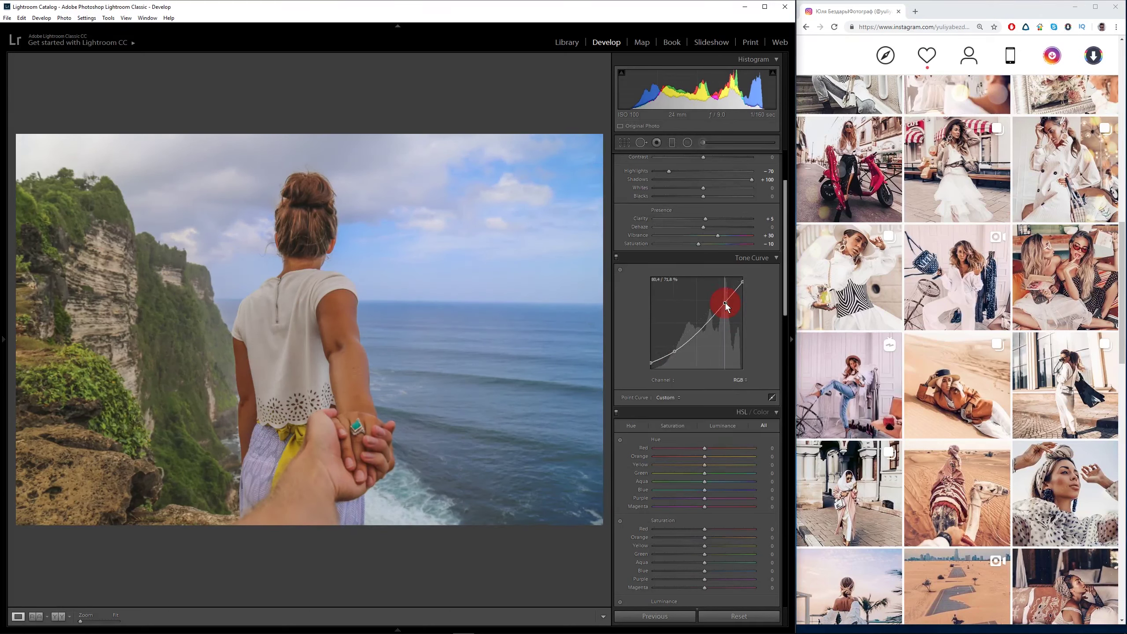
{"action": "left_click_drag", "start_coordinate": [725, 307], "coordinate": [725, 299]}
{"action": "left_click", "coordinate": [699, 329]}
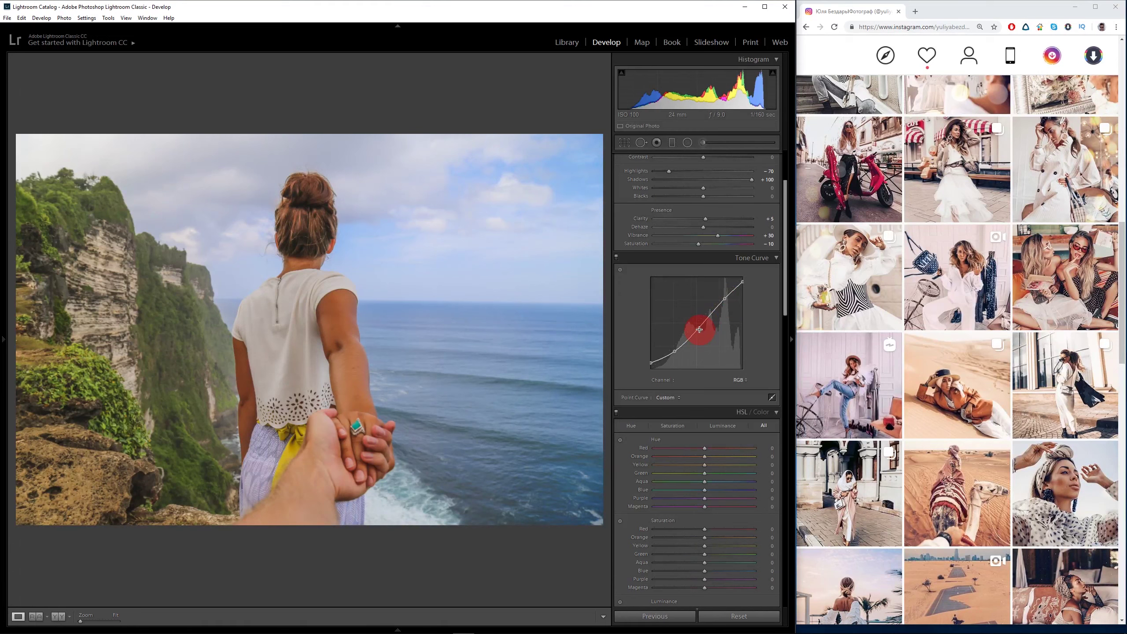
{"action": "left_click_drag", "start_coordinate": [699, 328], "coordinate": [699, 324]}
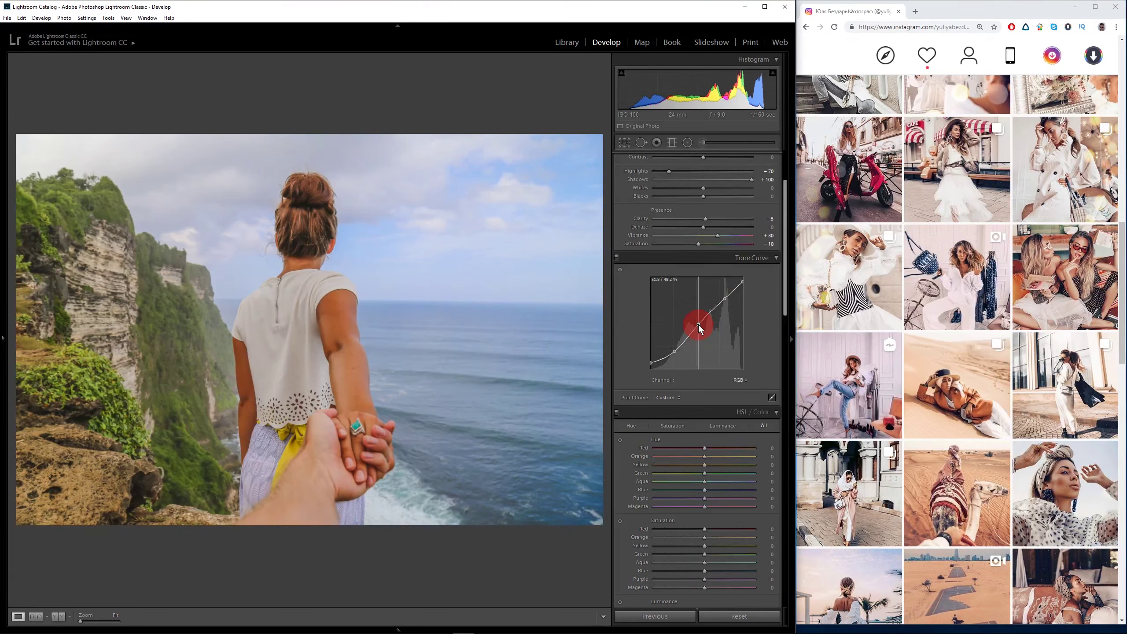
{"action": "left_click", "coordinate": [759, 337]}
Set Blacks to -20 and Whites to about +20.
{"action": "scroll", "coordinate": [788, 335], "scroll_direction": "up", "scroll_amount": 3}
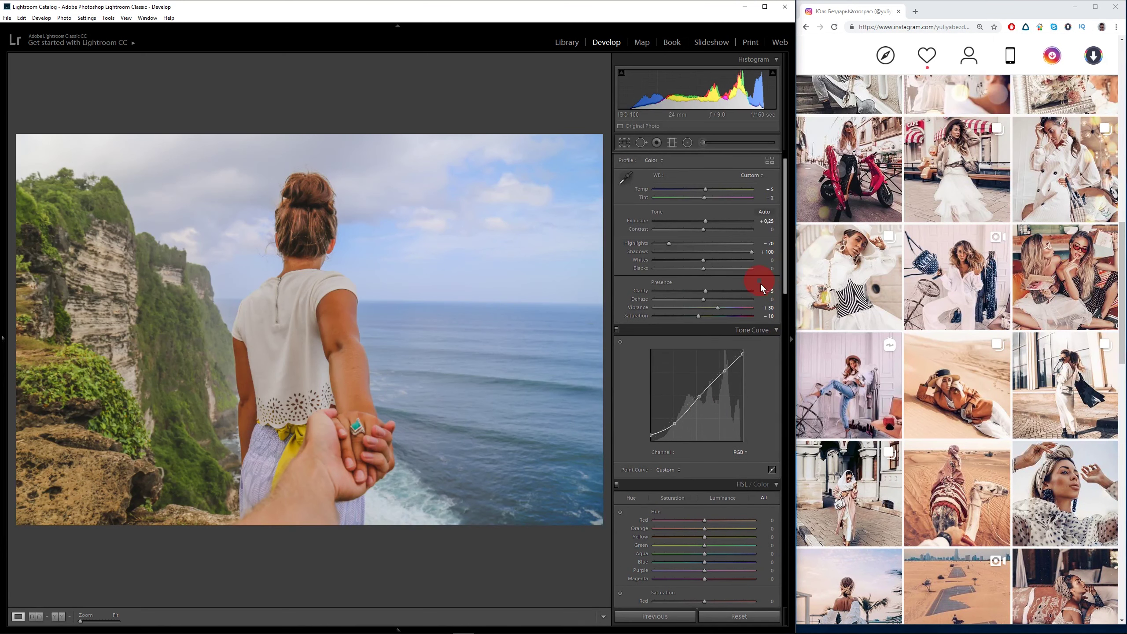
{"action": "left_click_drag", "start_coordinate": [703, 269], "coordinate": [693, 267]}
{"action": "left_click_drag", "start_coordinate": [704, 259], "coordinate": [714, 259]}
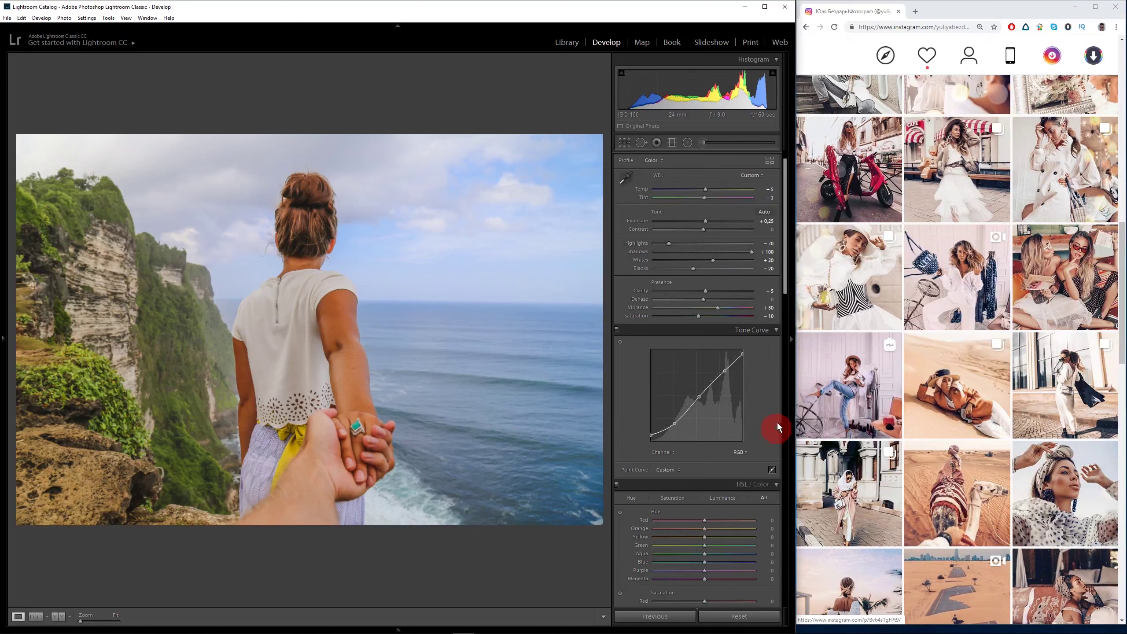
{"action": "scroll", "coordinate": [771, 425], "scroll_direction": "down", "scroll_amount": 5}
{"action": "scroll", "coordinate": [753, 474], "scroll_direction": "down", "scroll_amount": 5}
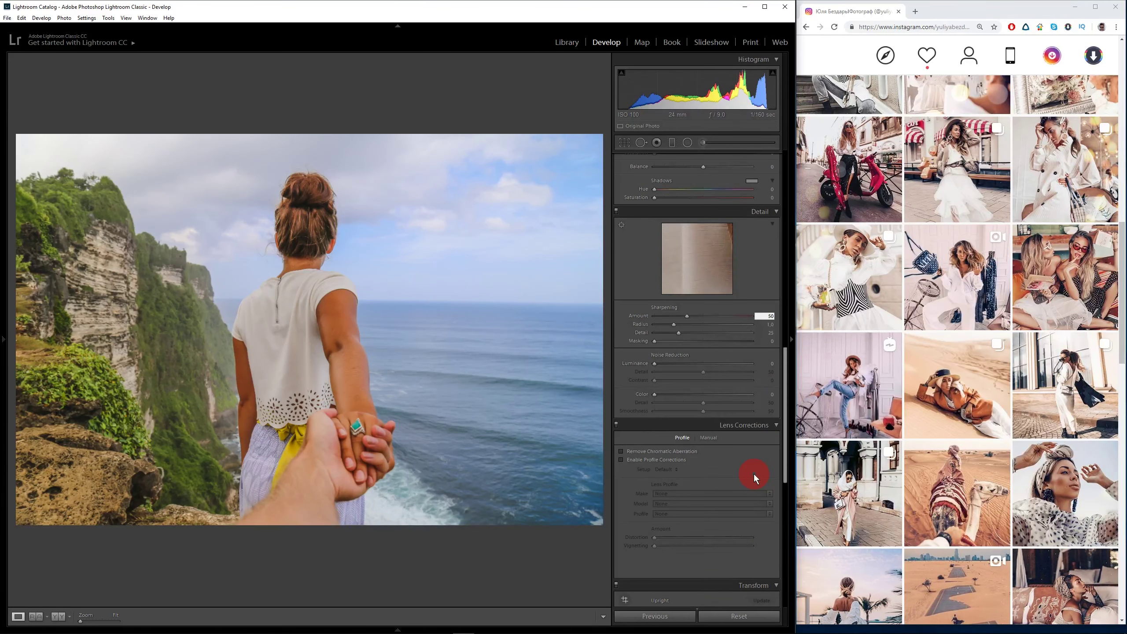
Set sharpening Amount to 50 and, holding Alt, raise Masking to 45.
{"action": "key", "text": "Tab"}
{"action": "key", "text": "Tab"}
{"action": "type", "text": "50"}
{"action": "key", "text": "alt"}
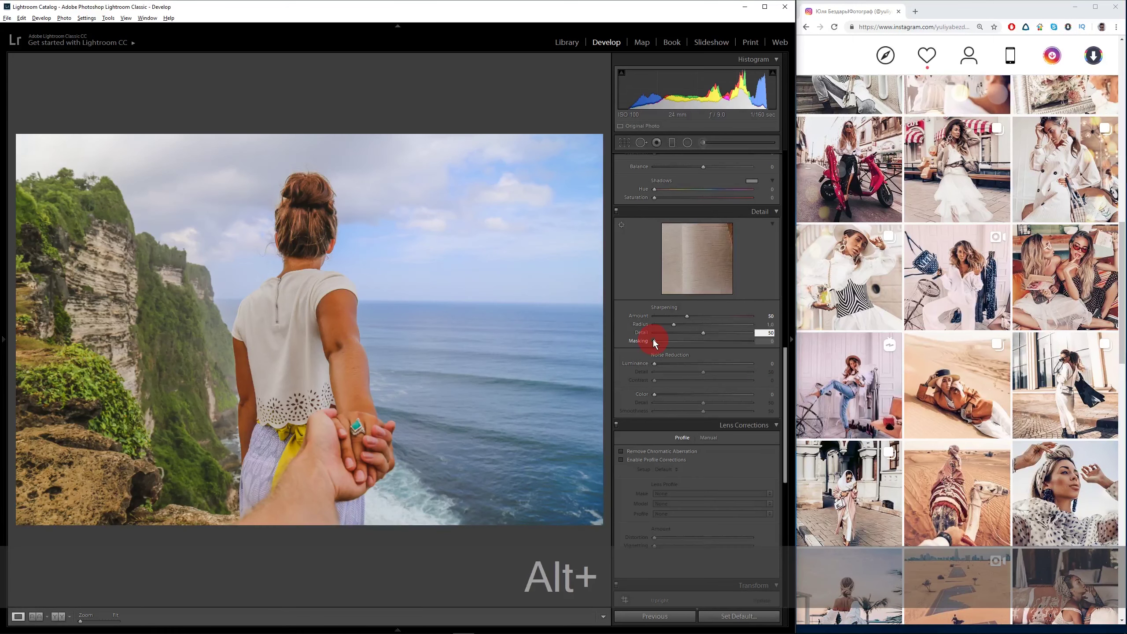
{"action": "left_click_drag", "start_coordinate": [655, 341], "coordinate": [698, 345]}
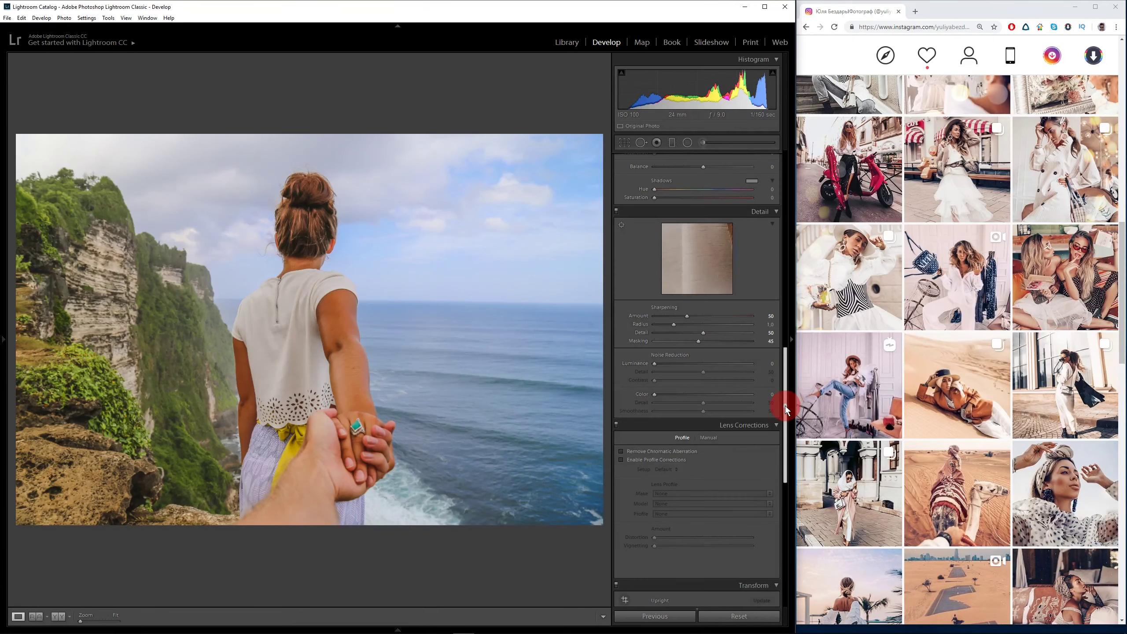
Enable Remove Chromatic Aberration in Lens Corrections.
{"action": "left_click_drag", "start_coordinate": [785, 405], "coordinate": [743, 432]}
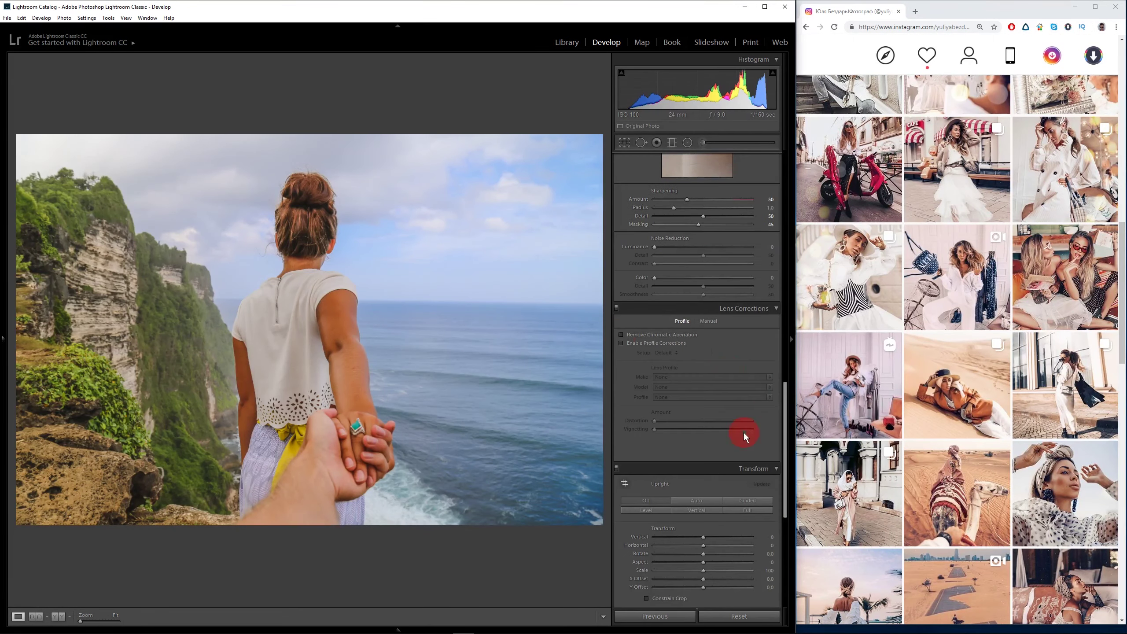
{"action": "left_click", "coordinate": [620, 334]}
{"action": "scroll", "coordinate": [783, 402], "scroll_direction": "down", "scroll_amount": 2}
{"action": "left_click_drag", "start_coordinate": [783, 402], "coordinate": [782, 463]}
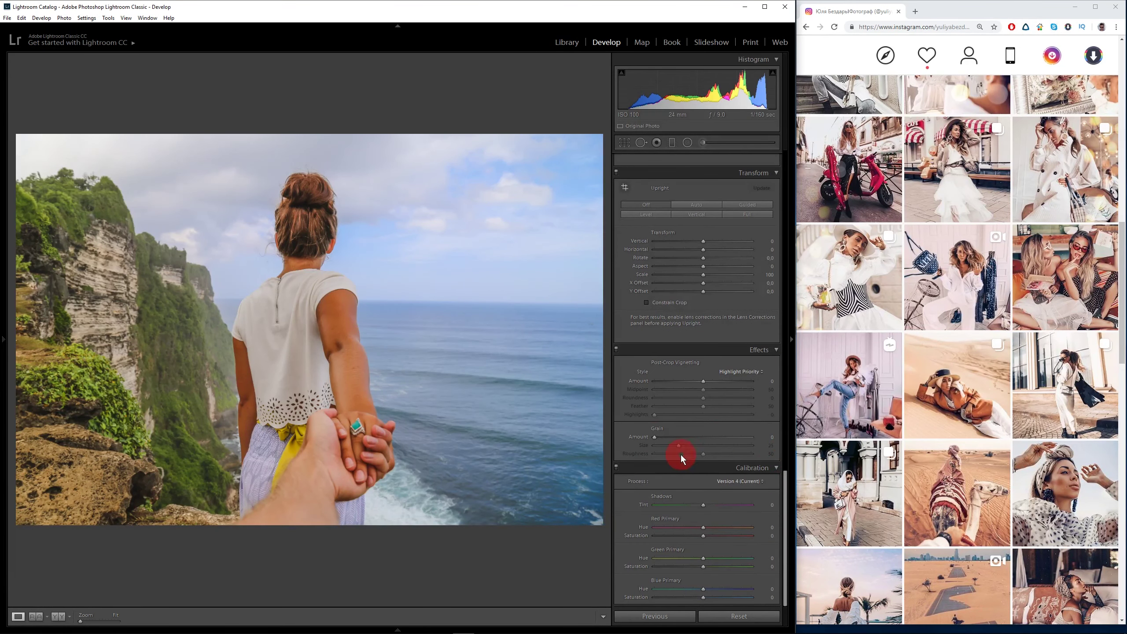
Add film grain at Amount 12 and show a Before/After comparison.
{"action": "left_click_drag", "start_coordinate": [655, 437], "coordinate": [657, 437]}
{"action": "left_click_drag", "start_coordinate": [665, 441], "coordinate": [667, 440]}
{"action": "mouse_move", "coordinate": [956, 385]}
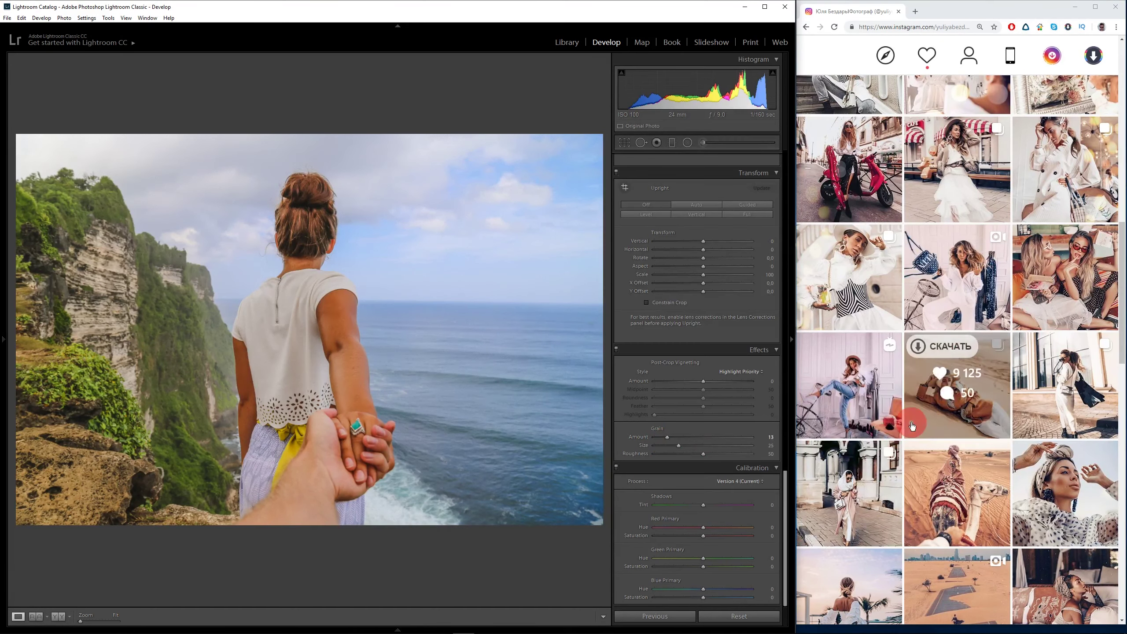
{"action": "left_click", "coordinate": [845, 463]}
{"action": "left_click", "coordinate": [764, 436]}
{"action": "type", "text": "12"}
{"action": "left_click", "coordinate": [570, 592]}
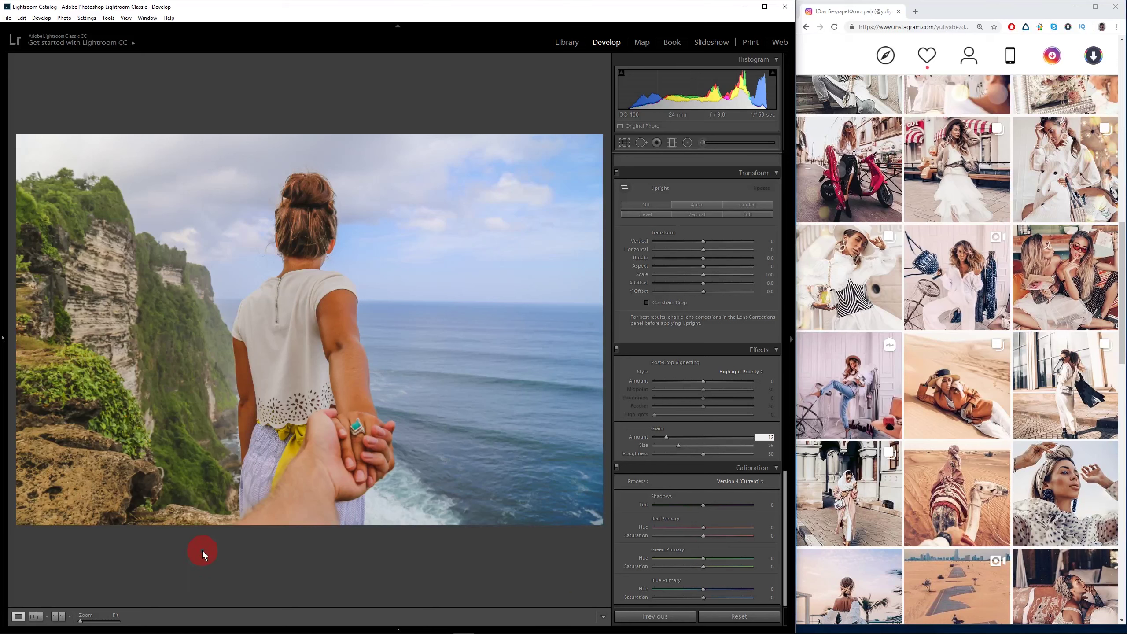
{"action": "left_click", "coordinate": [59, 617]}
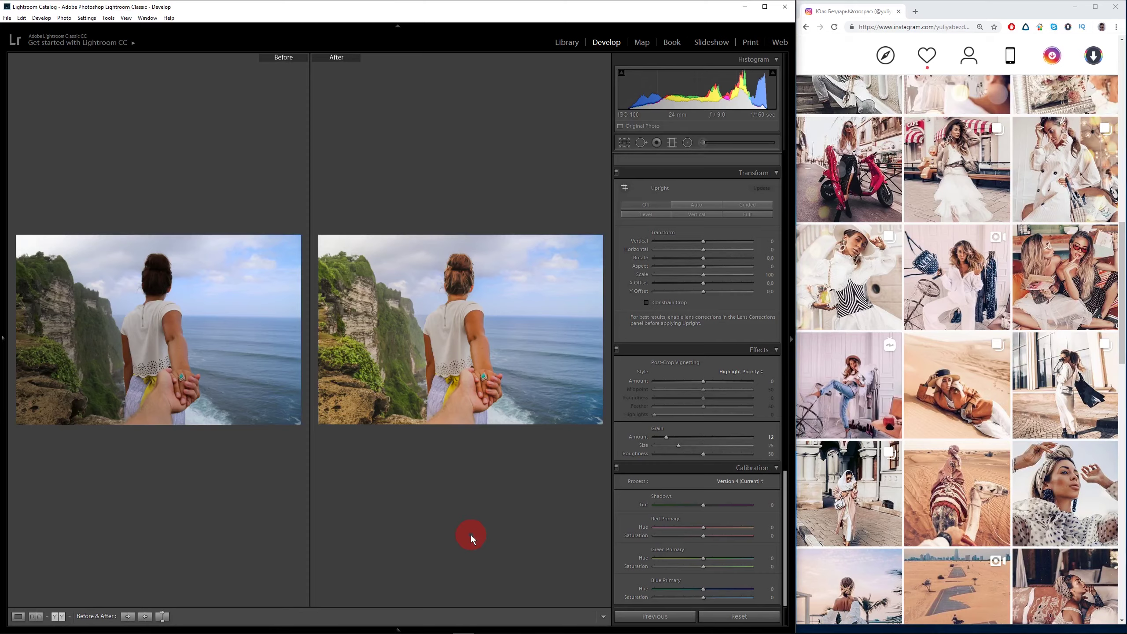
Return to the single Loupe view and maximize the Instagram profile window.
{"action": "key", "text": "y"}
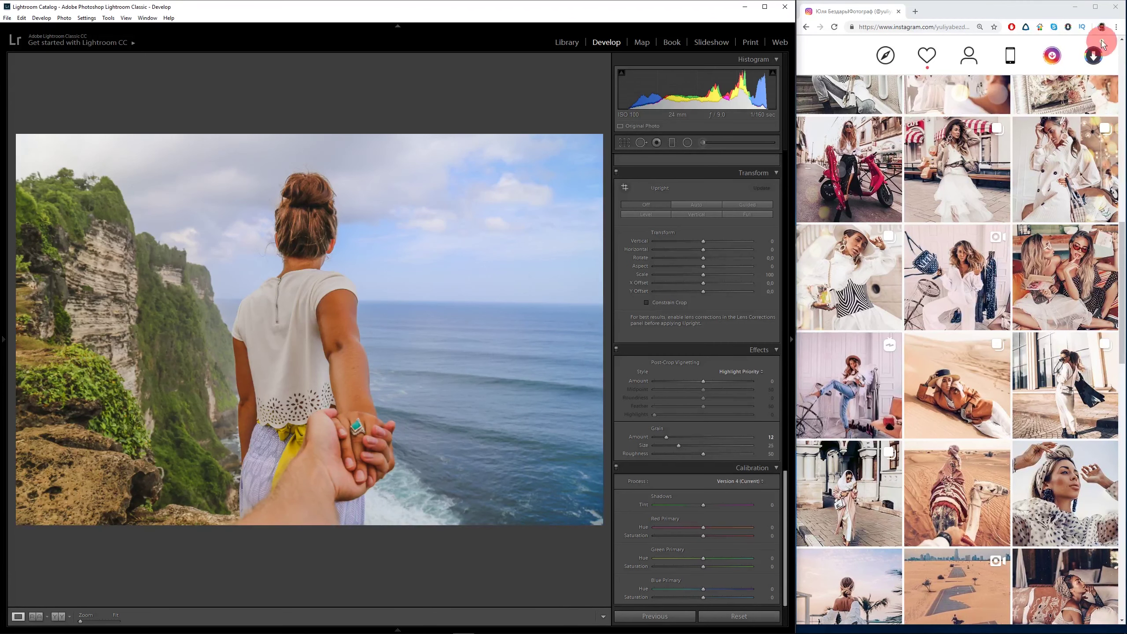
{"action": "left_click", "coordinate": [1096, 7]}
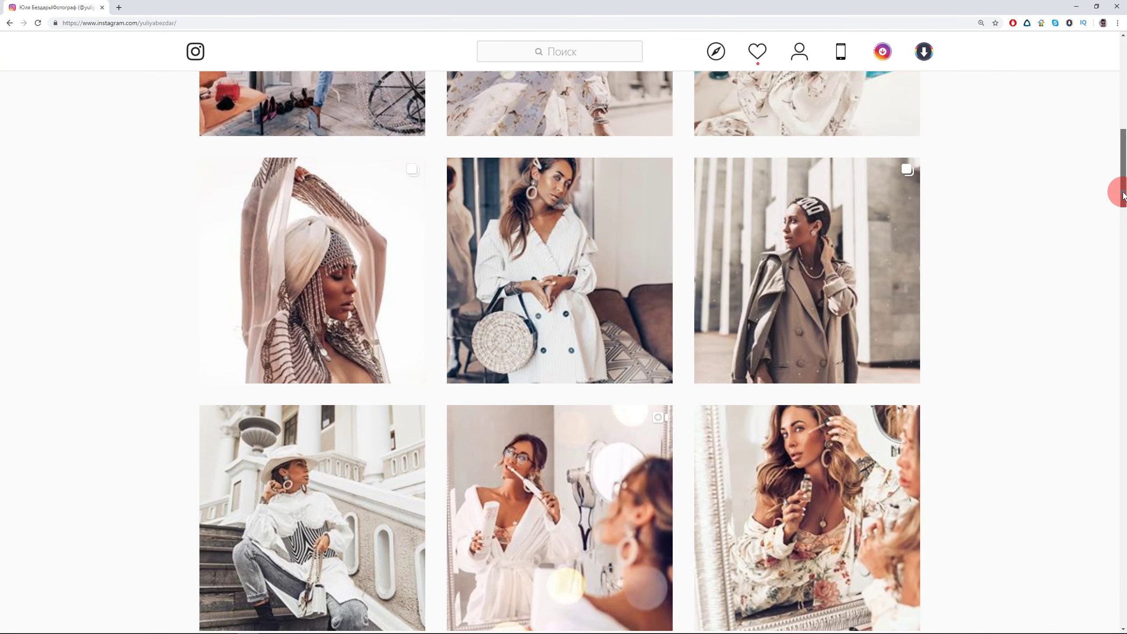
Scroll through the Instagram profile, view a post, and close it back to the grid.
{"action": "scroll", "coordinate": [1122, 196], "scroll_direction": "down", "scroll_amount": 10}
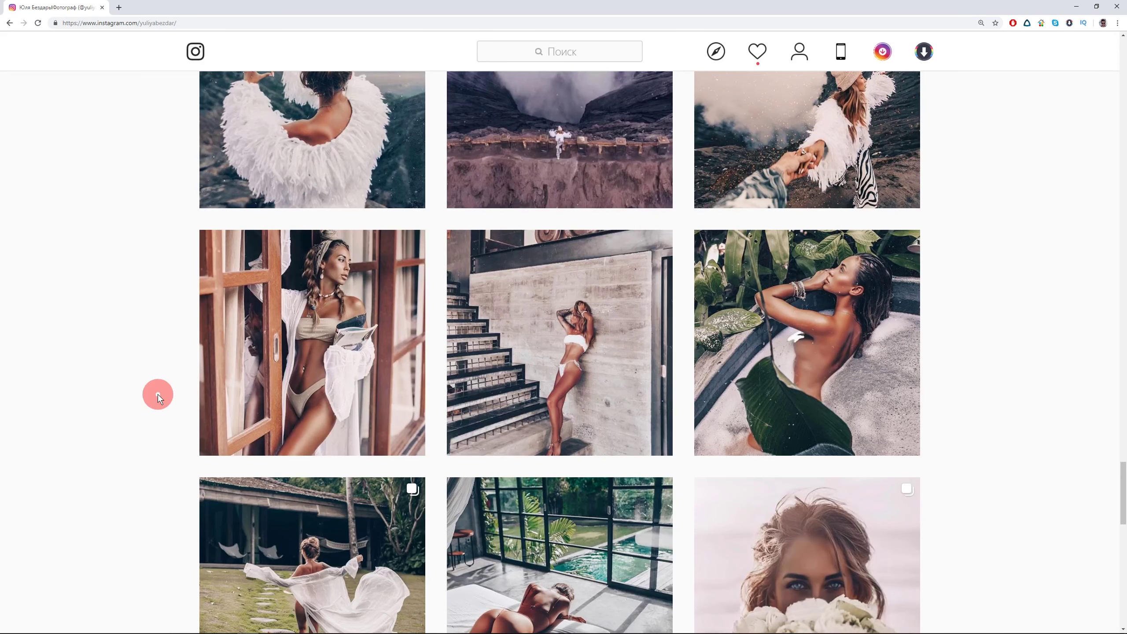
{"action": "left_click_drag", "start_coordinate": [1114, 510], "coordinate": [1113, 235]}
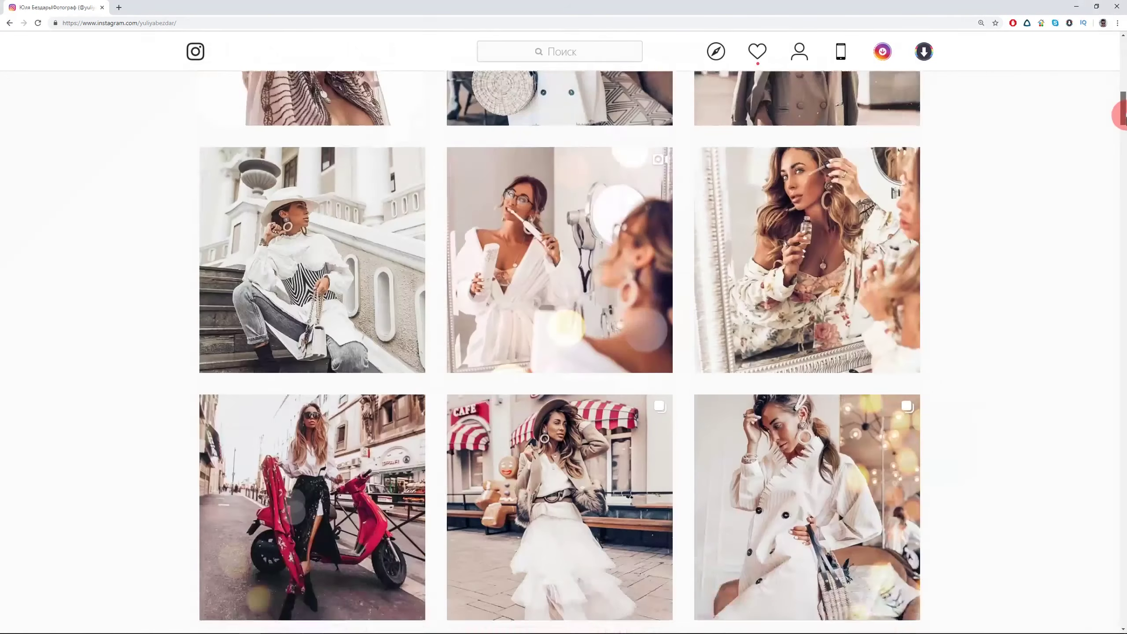
{"action": "left_click_drag", "start_coordinate": [1124, 116], "coordinate": [1123, 138]}
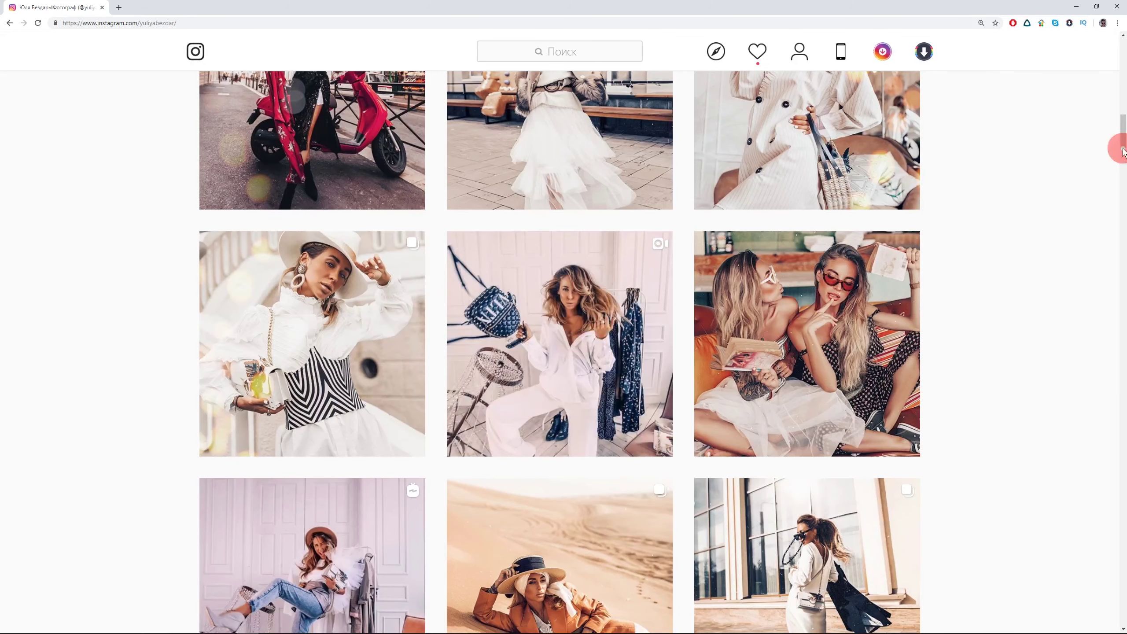
{"action": "scroll", "coordinate": [1085, 514], "scroll_direction": "down", "scroll_amount": 2}
{"action": "scroll", "coordinate": [1072, 495], "scroll_direction": "down", "scroll_amount": 4}
{"action": "scroll", "coordinate": [1062, 474], "scroll_direction": "down", "scroll_amount": 4}
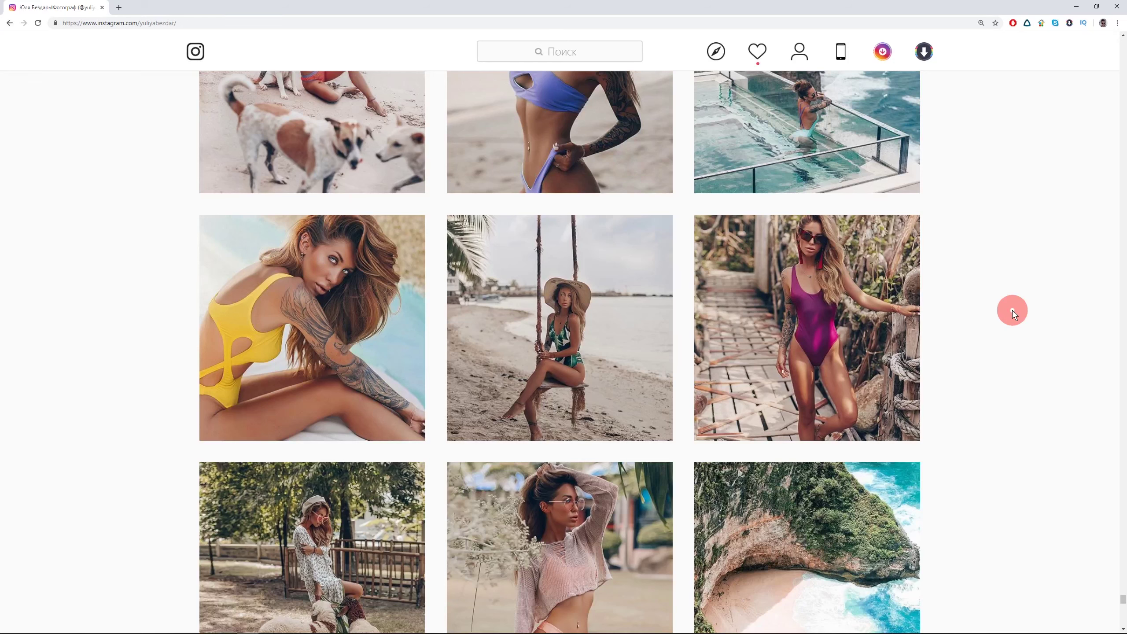
{"action": "scroll", "coordinate": [1012, 310], "scroll_direction": "up", "scroll_amount": 10}
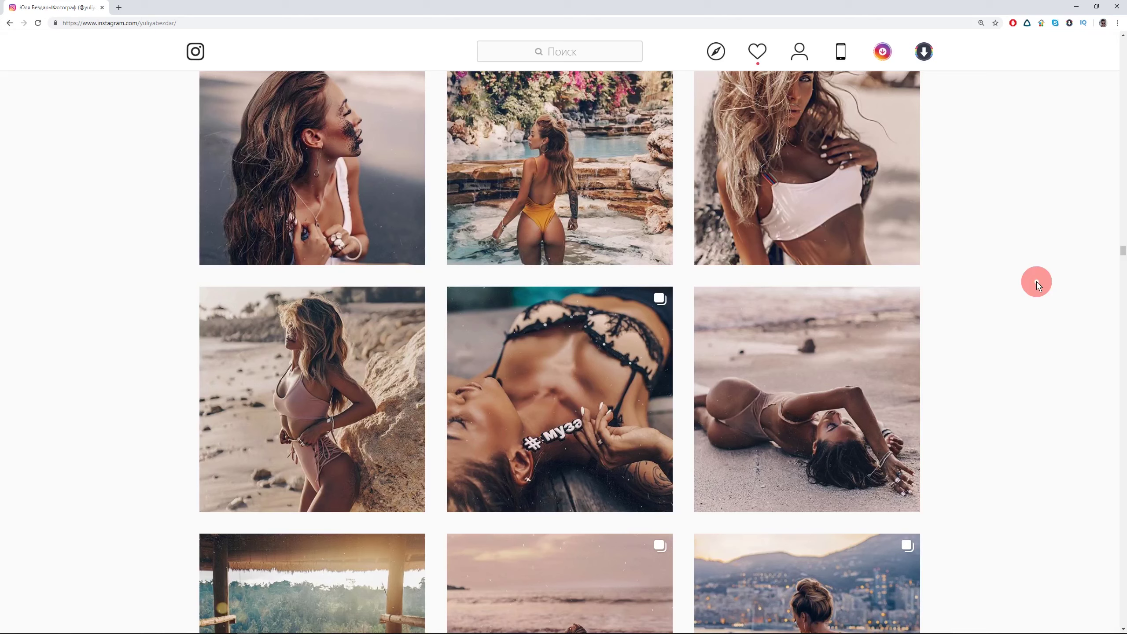
{"action": "left_click_drag", "start_coordinate": [1122, 251], "coordinate": [1122, 288]}
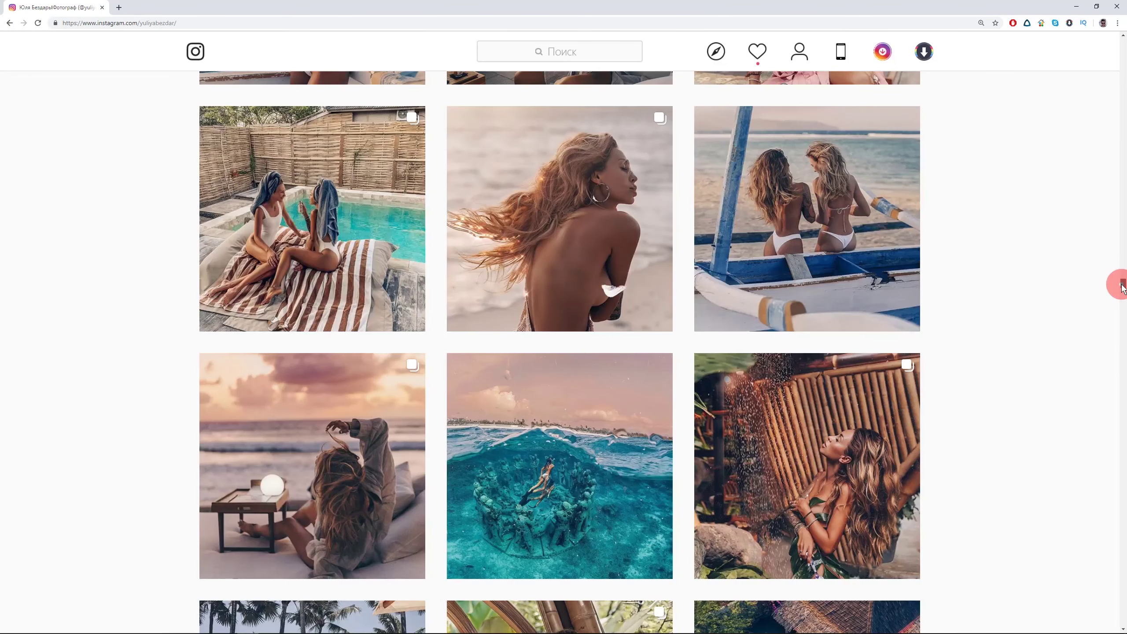
{"action": "left_click_drag", "start_coordinate": [1123, 288], "coordinate": [1114, 334]}
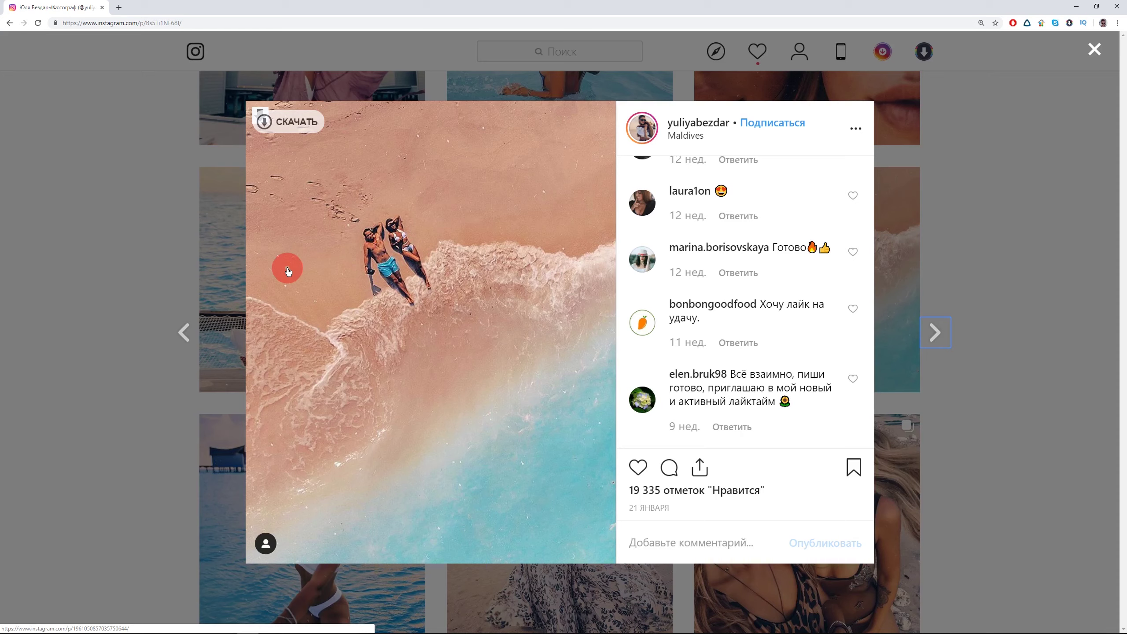
{"action": "left_click", "coordinate": [1093, 49]}
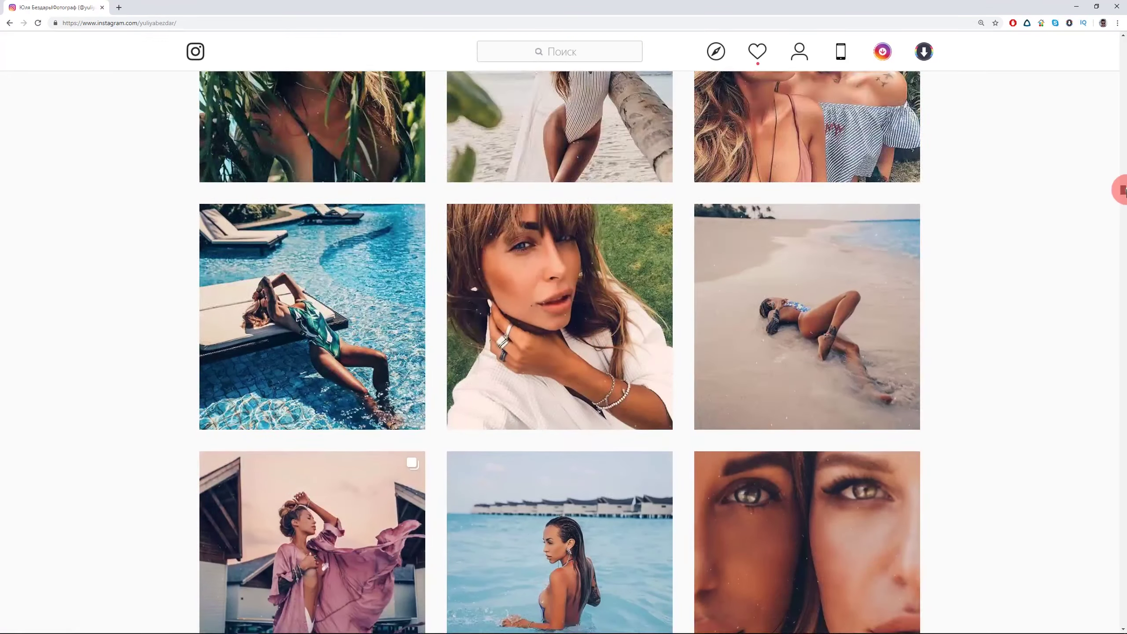
Scroll further down to view the bicycle post, then close it.
{"action": "scroll", "coordinate": [1125, 198], "scroll_direction": "up", "scroll_amount": 5}
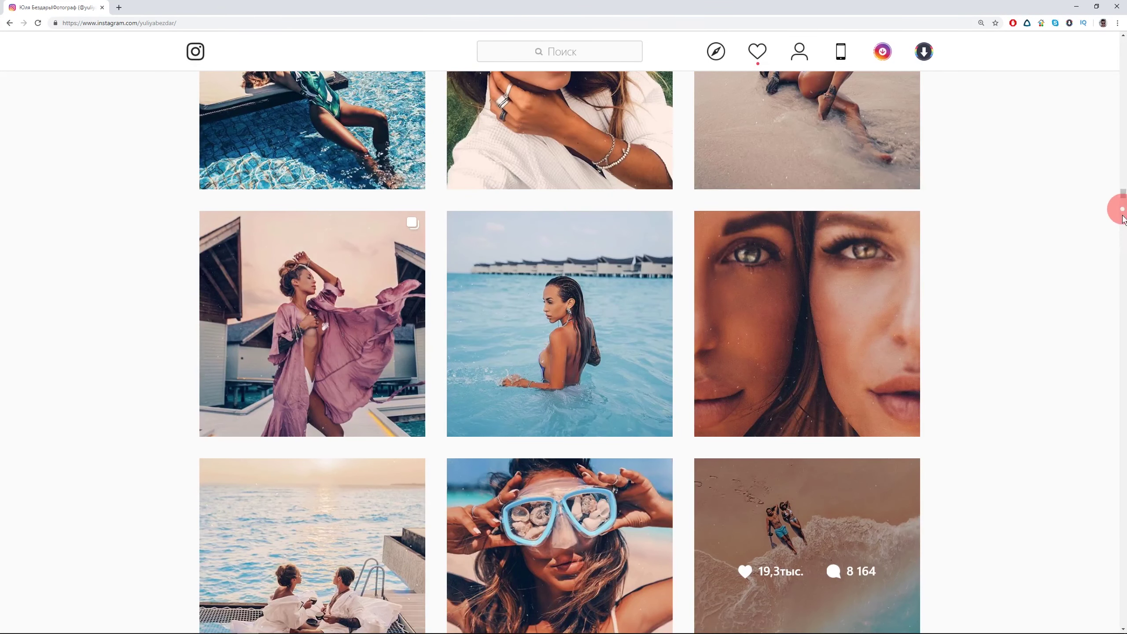
{"action": "scroll", "coordinate": [1124, 202], "scroll_direction": "down", "scroll_amount": 5}
{"action": "scroll", "coordinate": [1123, 204], "scroll_direction": "down", "scroll_amount": 10}
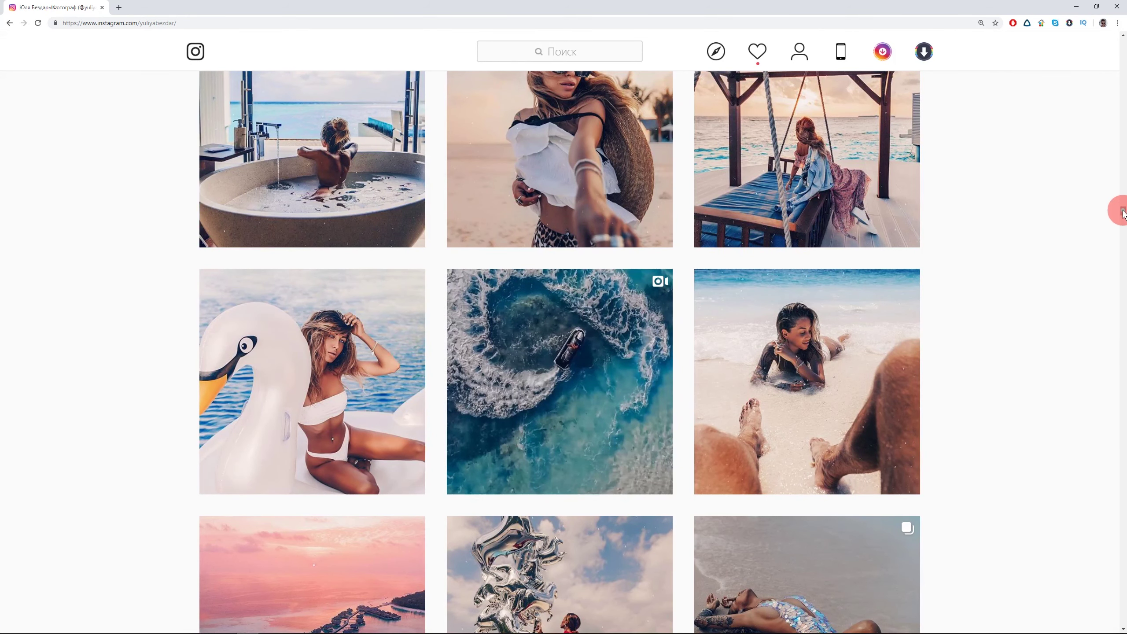
{"action": "scroll", "coordinate": [1124, 215], "scroll_direction": "down", "scroll_amount": 5}
{"action": "scroll", "coordinate": [1123, 217], "scroll_direction": "down", "scroll_amount": 5}
{"action": "scroll", "coordinate": [1119, 217], "scroll_direction": "down", "scroll_amount": 5}
{"action": "scroll", "coordinate": [1115, 169], "scroll_direction": "down", "scroll_amount": 12}
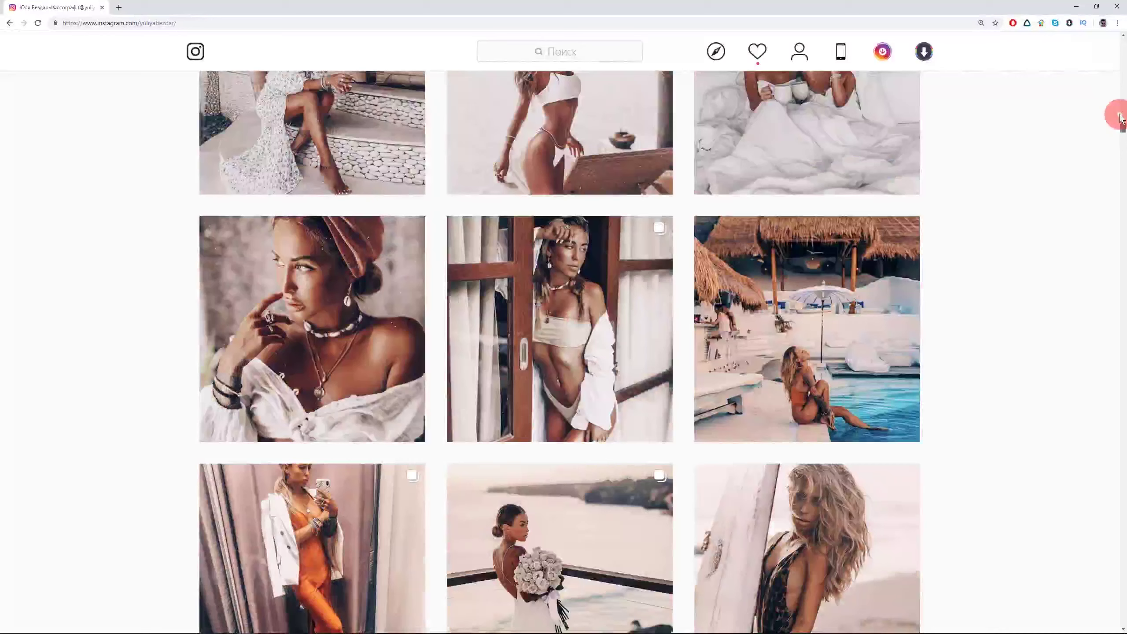
{"action": "scroll", "coordinate": [1073, 142], "scroll_direction": "down", "scroll_amount": 5}
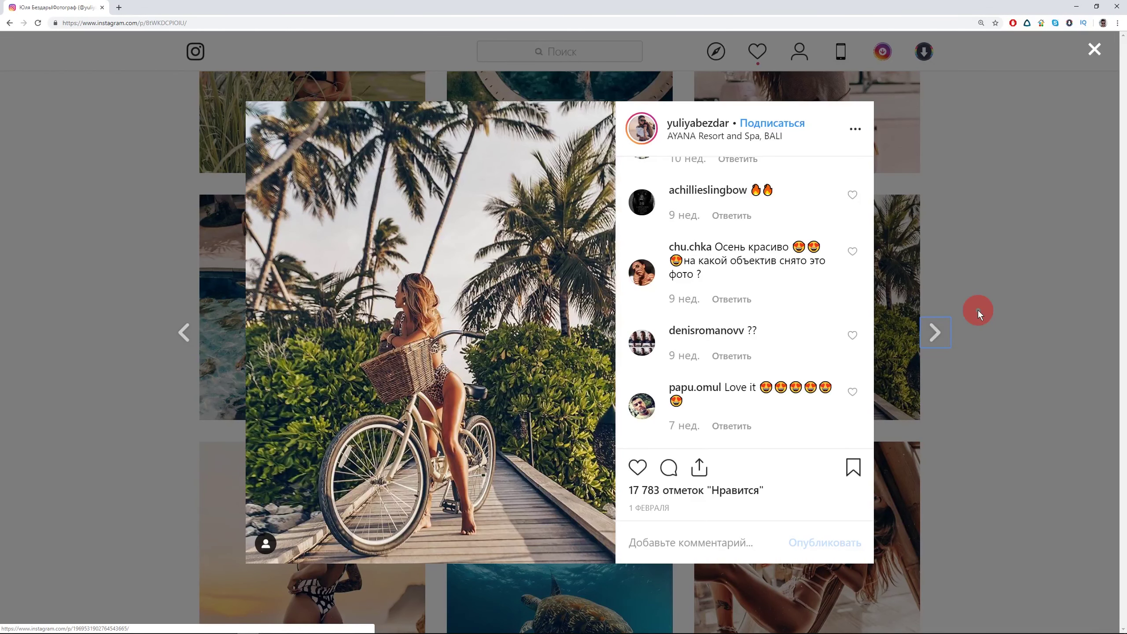
{"action": "left_click", "coordinate": [1093, 50]}
Open the yellow swimsuit post and step through the following posts.
{"action": "left_click_drag", "start_coordinate": [1122, 171], "coordinate": [1124, 240]}
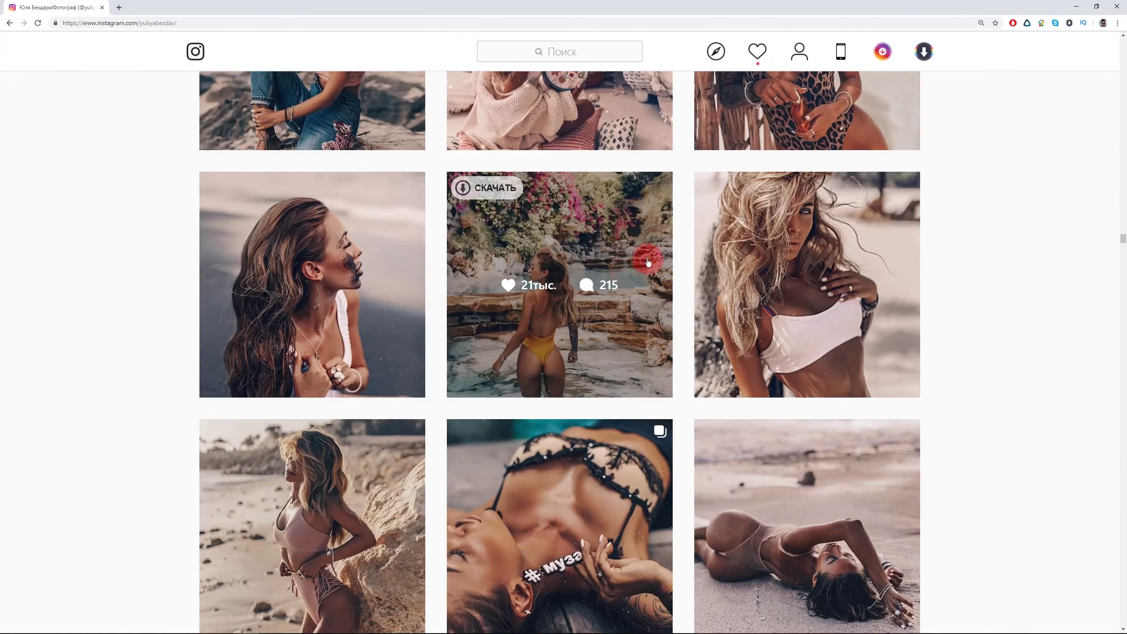
{"action": "left_click", "coordinate": [644, 257]}
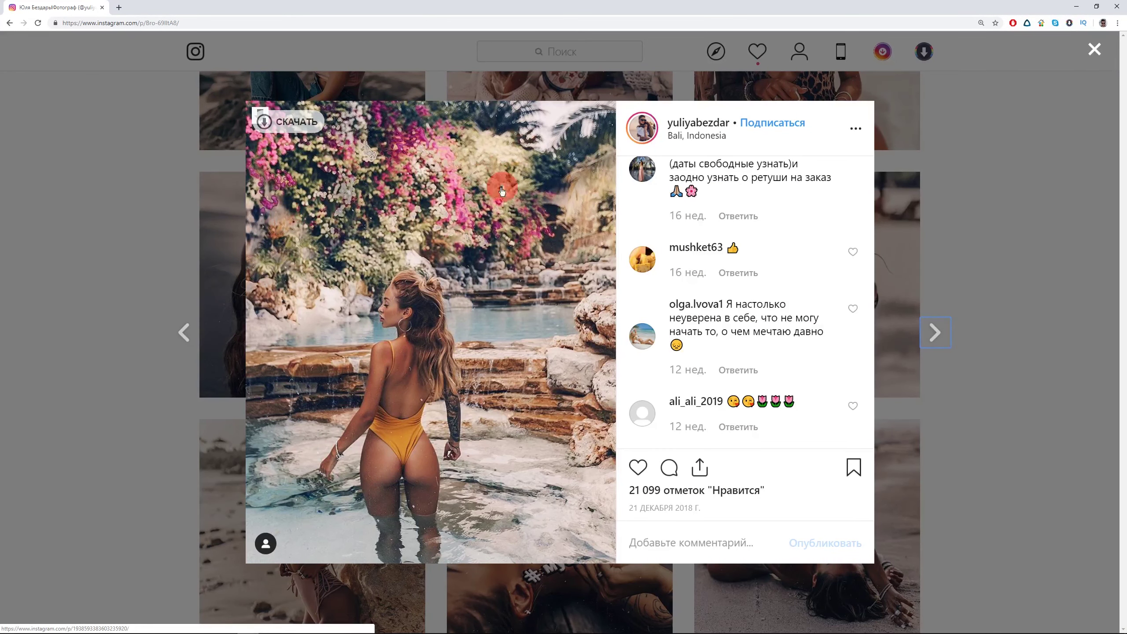
{"action": "left_click", "coordinate": [1031, 228]}
{"action": "scroll", "coordinate": [559, 337], "scroll_direction": "down", "scroll_amount": 5}
{"action": "left_click", "coordinate": [301, 352]}
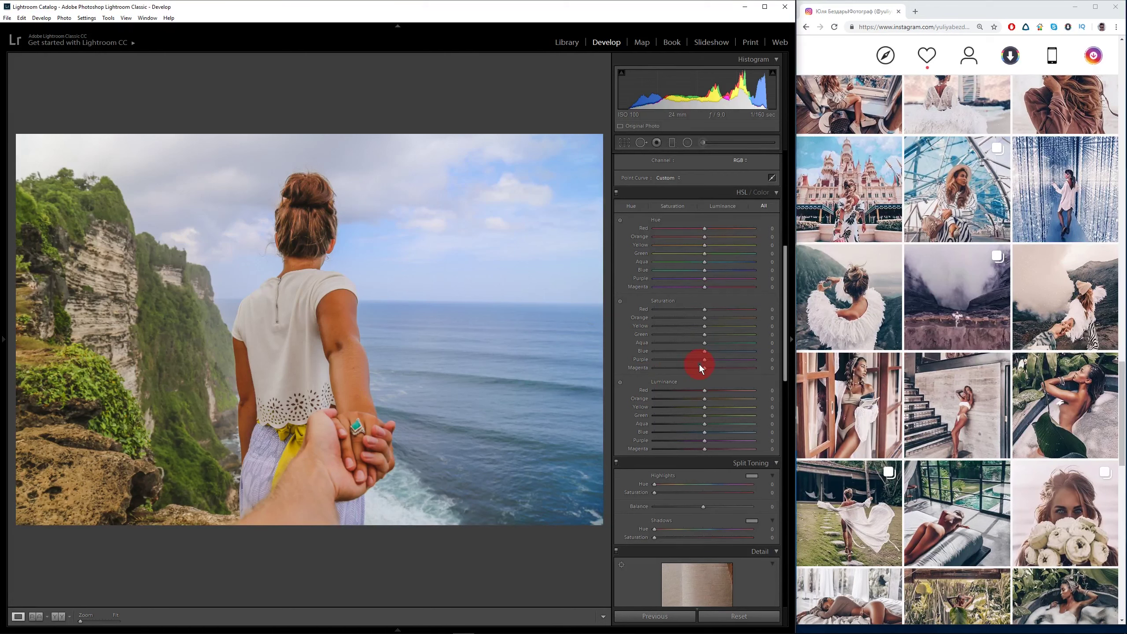
Set HSL hues to Yellow -50, Orange -13, Green -38, Aqua +35 and Blue -10.
{"action": "left_click_drag", "start_coordinate": [705, 245], "coordinate": [676, 245]}
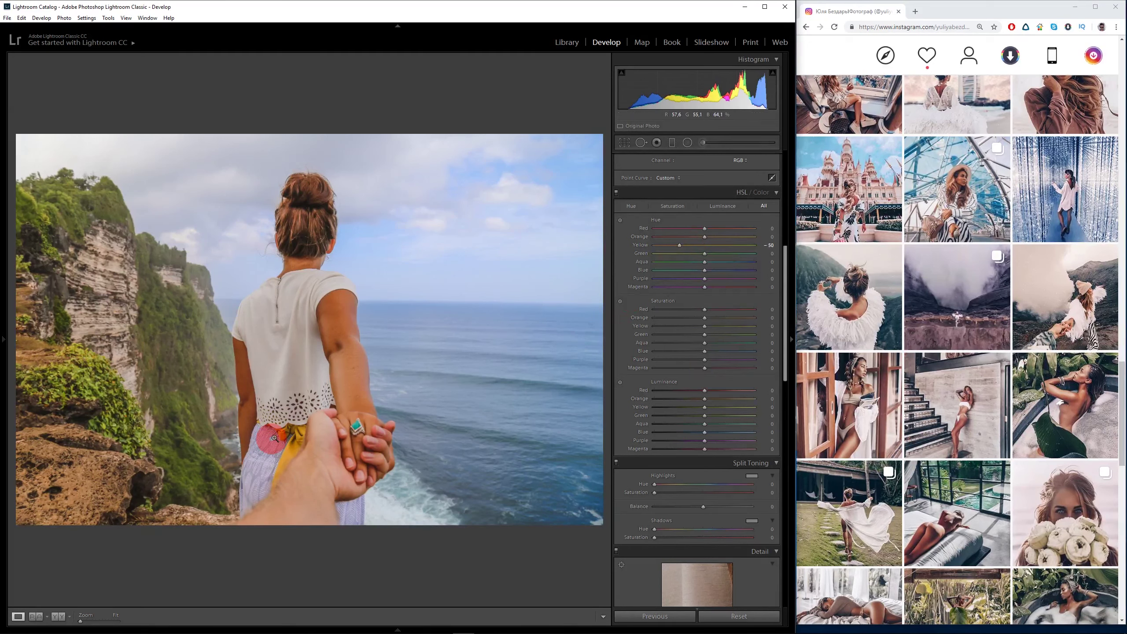
{"action": "left_click_drag", "start_coordinate": [705, 237], "coordinate": [696, 238]}
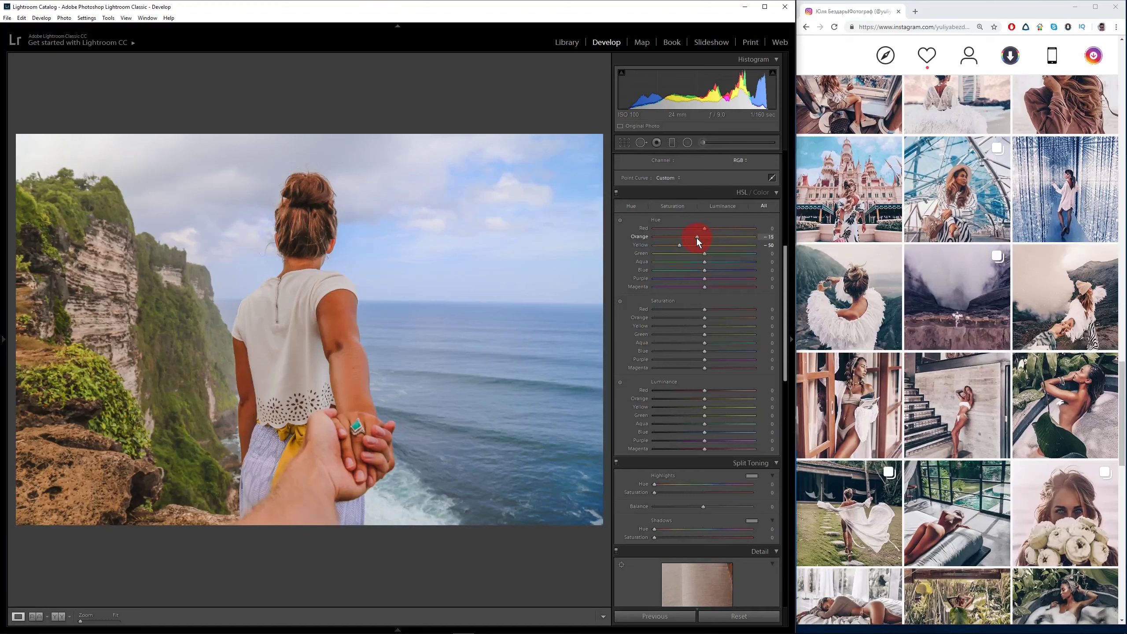
{"action": "left_click_drag", "start_coordinate": [697, 238], "coordinate": [698, 239]}
{"action": "left_click_drag", "start_coordinate": [764, 270], "coordinate": [722, 266]}
{"action": "left_click_drag", "start_coordinate": [705, 271], "coordinate": [699, 270]}
{"action": "scroll", "coordinate": [785, 355], "scroll_direction": "down", "scroll_amount": 2}
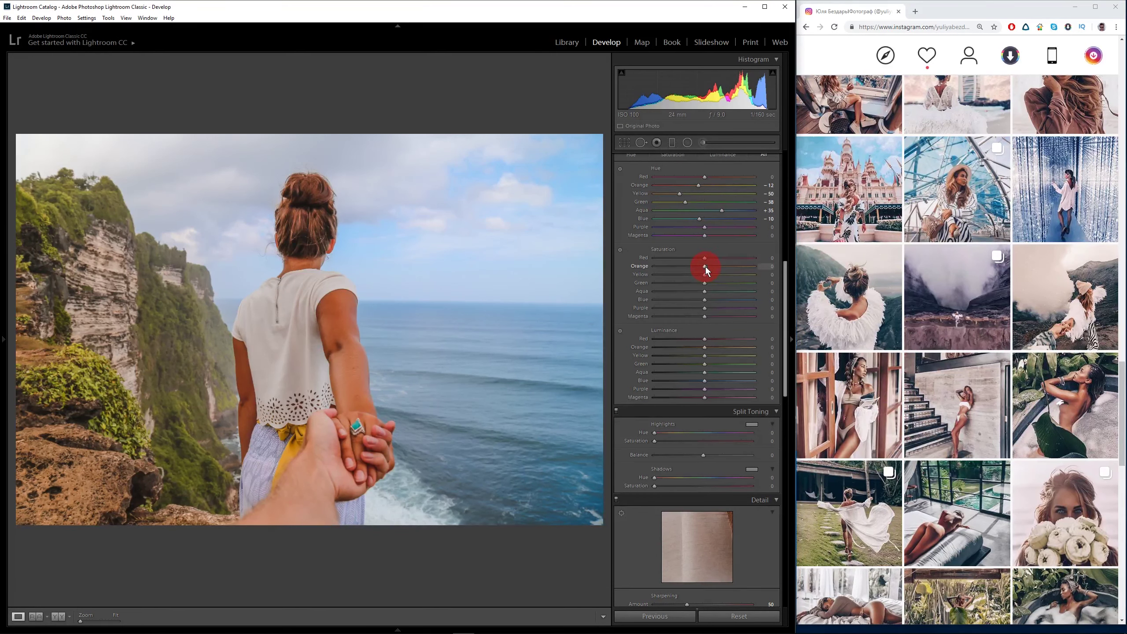
Desaturate Orange to -30, Yellow to -15 and Green to -56.
{"action": "left_click_drag", "start_coordinate": [705, 266], "coordinate": [688, 266]}
{"action": "mouse_move", "coordinate": [704, 274]}
{"action": "left_mouse_down"}
{"action": "mouse_move", "coordinate": [628, 274]}
{"action": "mouse_move", "coordinate": [698, 276]}
{"action": "left_mouse_up"}
{"action": "scroll", "coordinate": [644, 377], "scroll_direction": "down", "scroll_amount": 2}
{"action": "left_click_drag", "start_coordinate": [705, 243], "coordinate": [678, 252]}
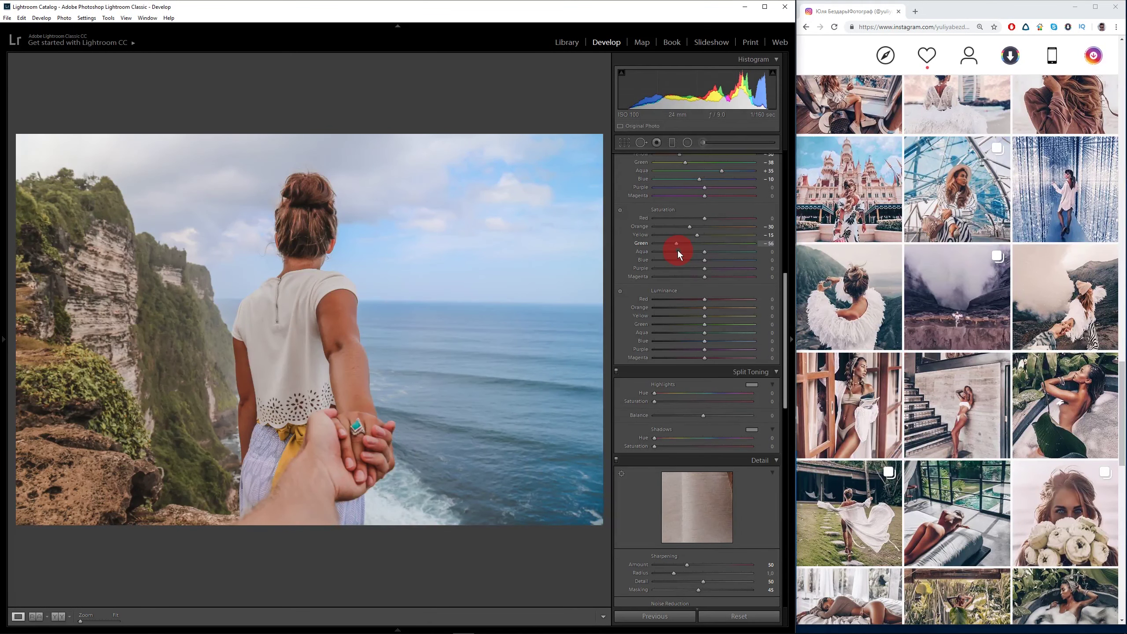
Desaturate Aqua to -29 and Blue to -14.
{"action": "left_click_drag", "start_coordinate": [705, 253], "coordinate": [702, 258]}
{"action": "left_click_drag", "start_coordinate": [704, 260], "coordinate": [697, 261]}
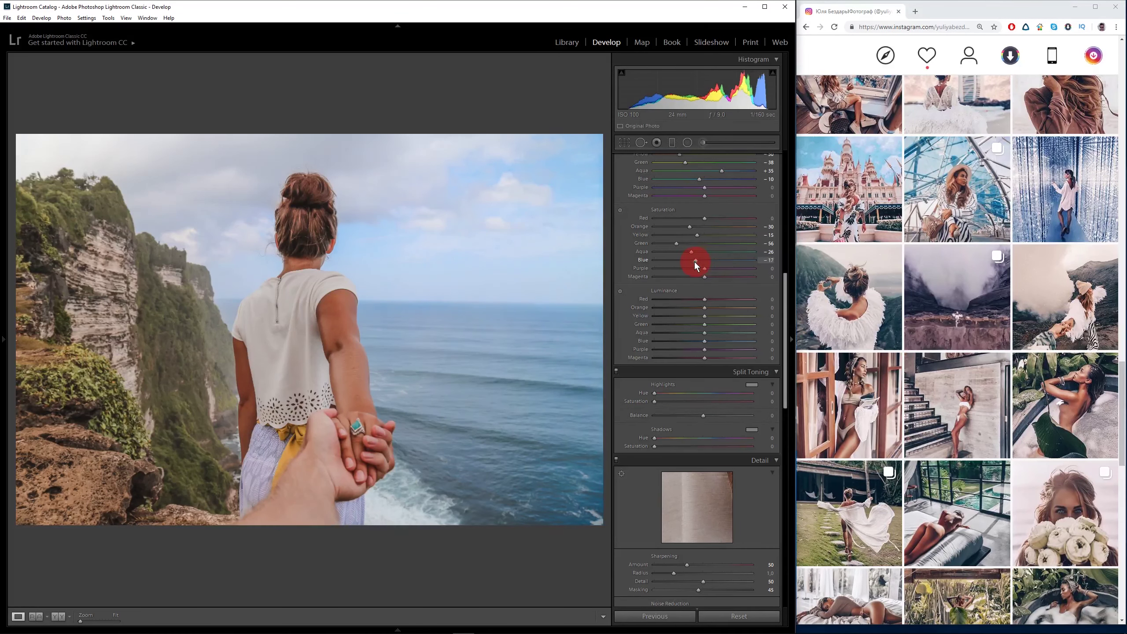
{"action": "scroll", "coordinate": [780, 293], "scroll_direction": "down", "scroll_amount": 1}
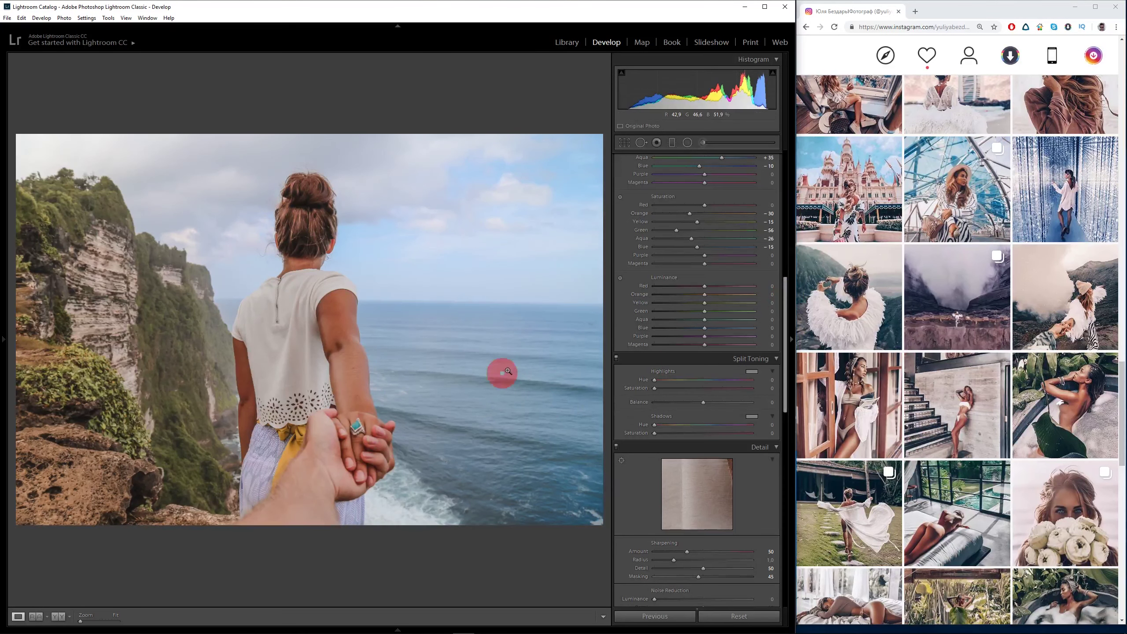
{"action": "left_click_drag", "start_coordinate": [691, 238], "coordinate": [695, 238]}
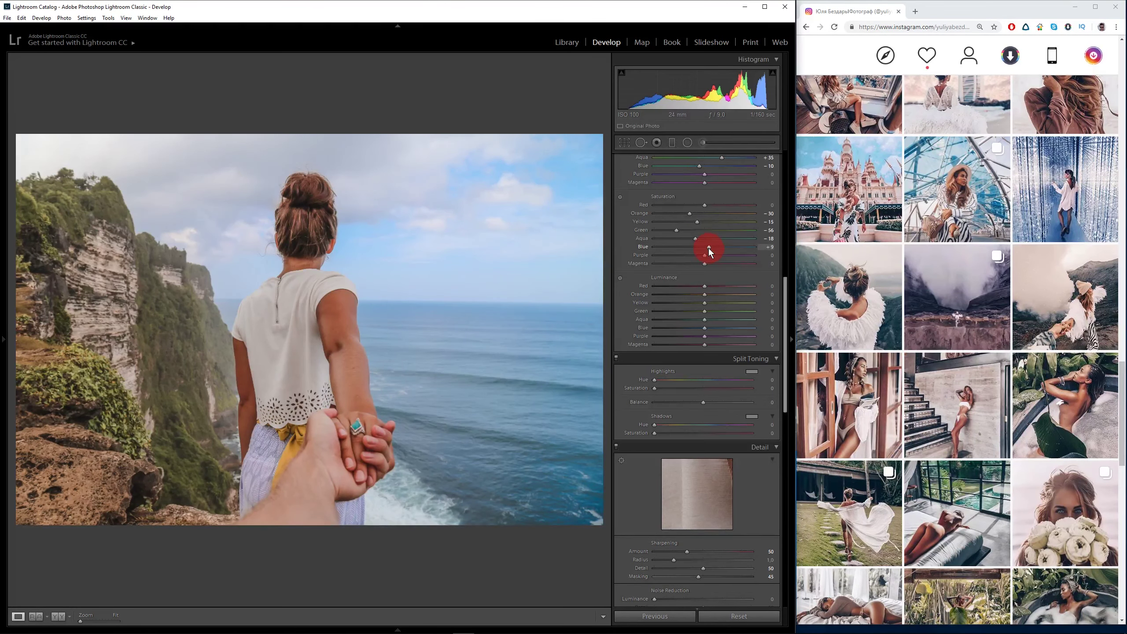
{"action": "left_click_drag", "start_coordinate": [696, 247], "coordinate": [702, 247]}
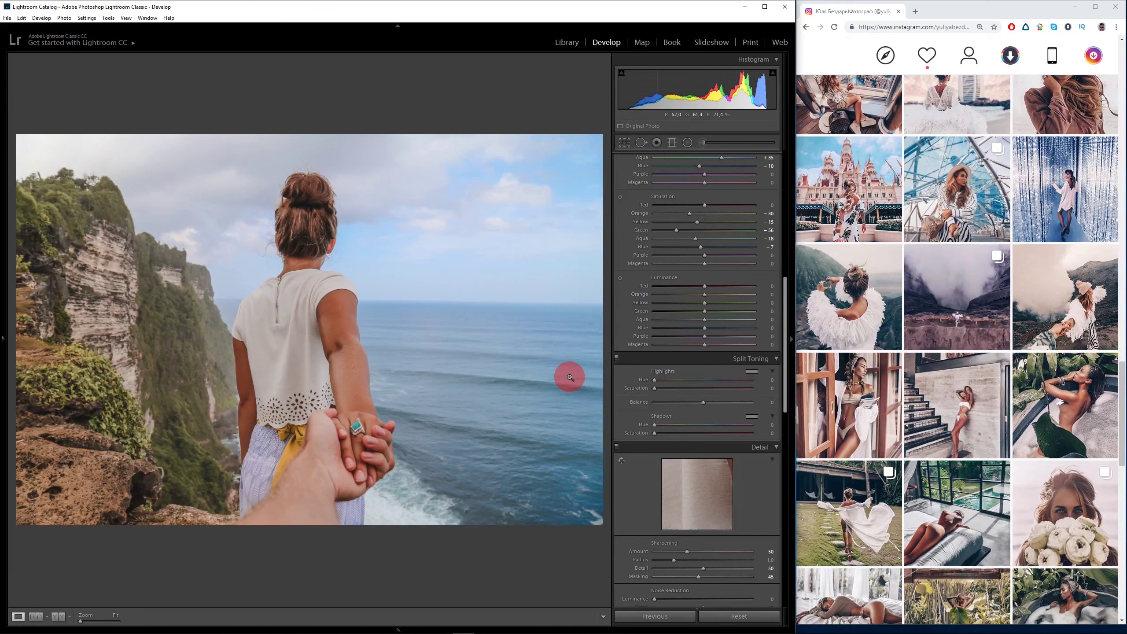
{"action": "left_click_drag", "start_coordinate": [700, 247], "coordinate": [697, 247]}
{"action": "left_click_drag", "start_coordinate": [698, 251], "coordinate": [690, 238]}
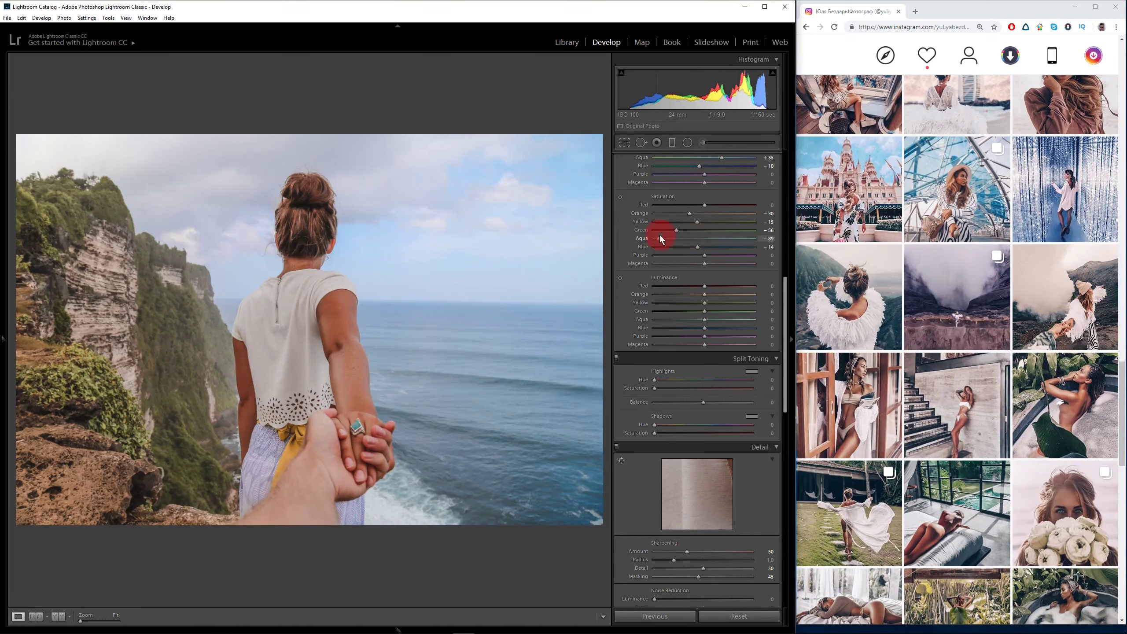
{"action": "left_click_drag", "start_coordinate": [785, 306], "coordinate": [787, 299]}
Set Purple and Magenta saturation to exactly -30 each.
{"action": "left_click", "coordinate": [705, 267]}
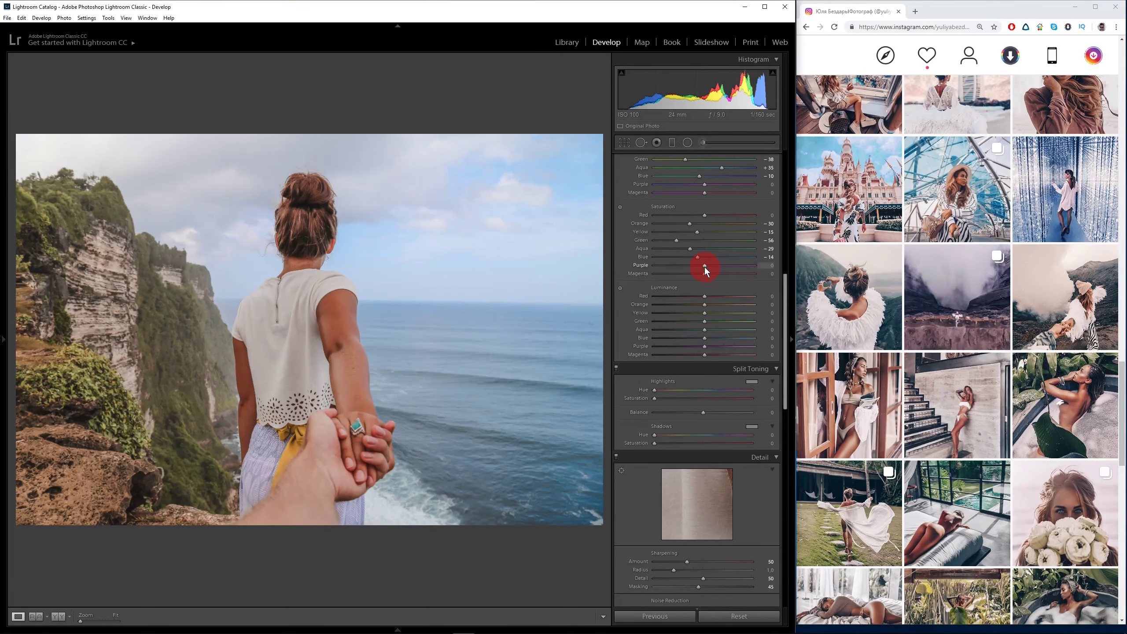
{"action": "left_click_drag", "start_coordinate": [705, 265], "coordinate": [689, 266]}
{"action": "left_click", "coordinate": [705, 274]}
{"action": "left_click_drag", "start_coordinate": [705, 274], "coordinate": [689, 273]}
{"action": "left_click_drag", "start_coordinate": [779, 307], "coordinate": [781, 302]}
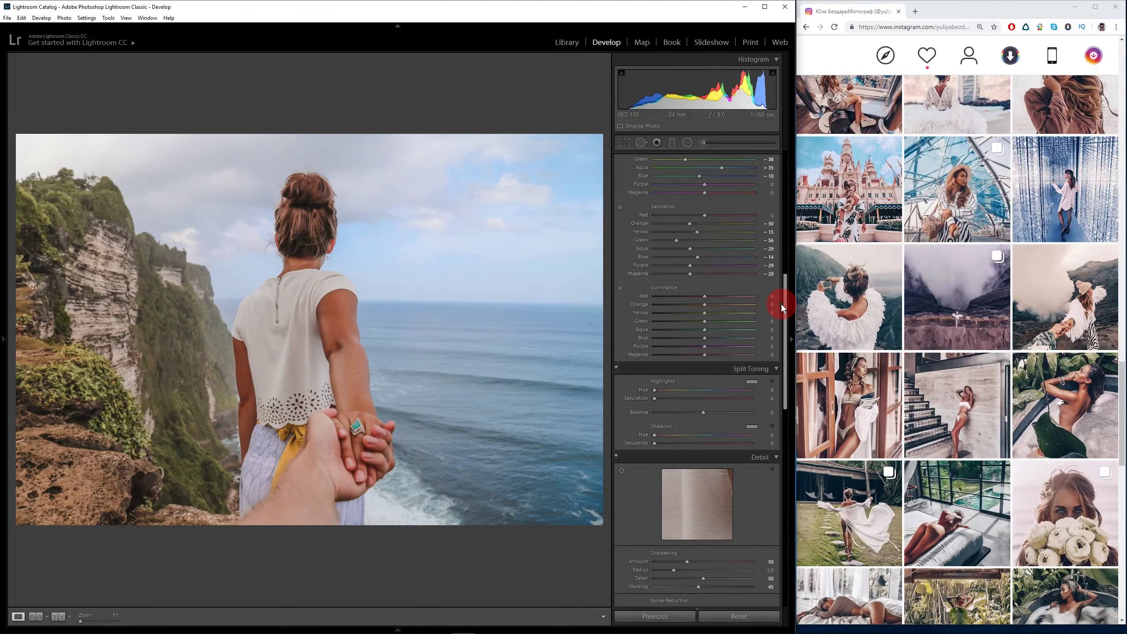
{"action": "left_click", "coordinate": [766, 265]}
{"action": "left_click", "coordinate": [770, 275]}
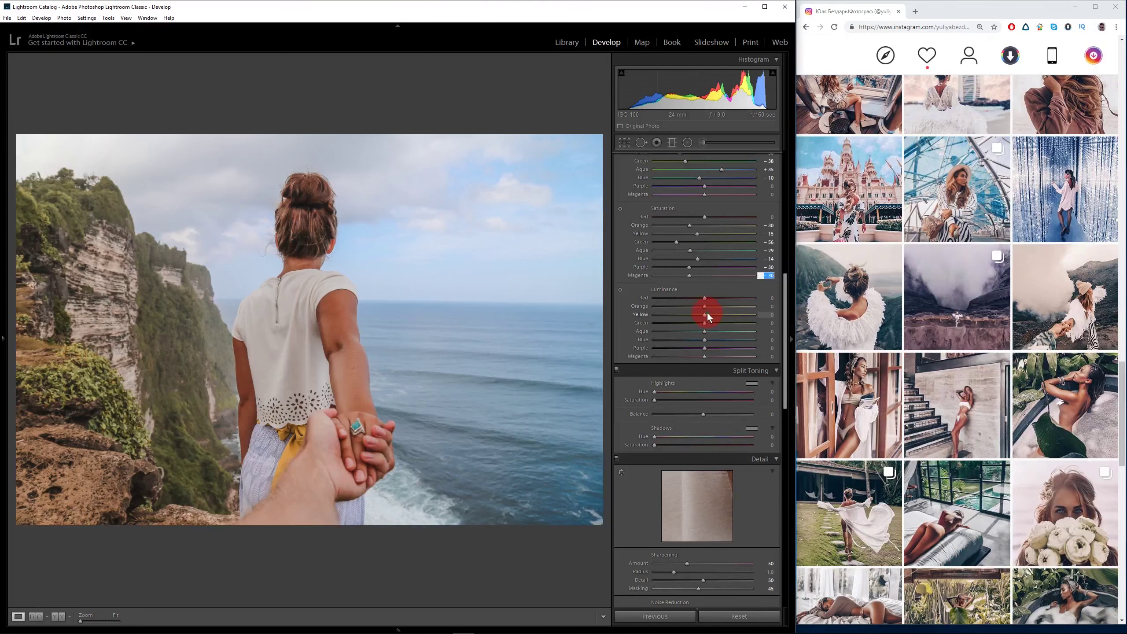
Lower Orange saturation to -40 and darken Orange luminance to -30.
{"action": "left_click_drag", "start_coordinate": [704, 307], "coordinate": [692, 307]}
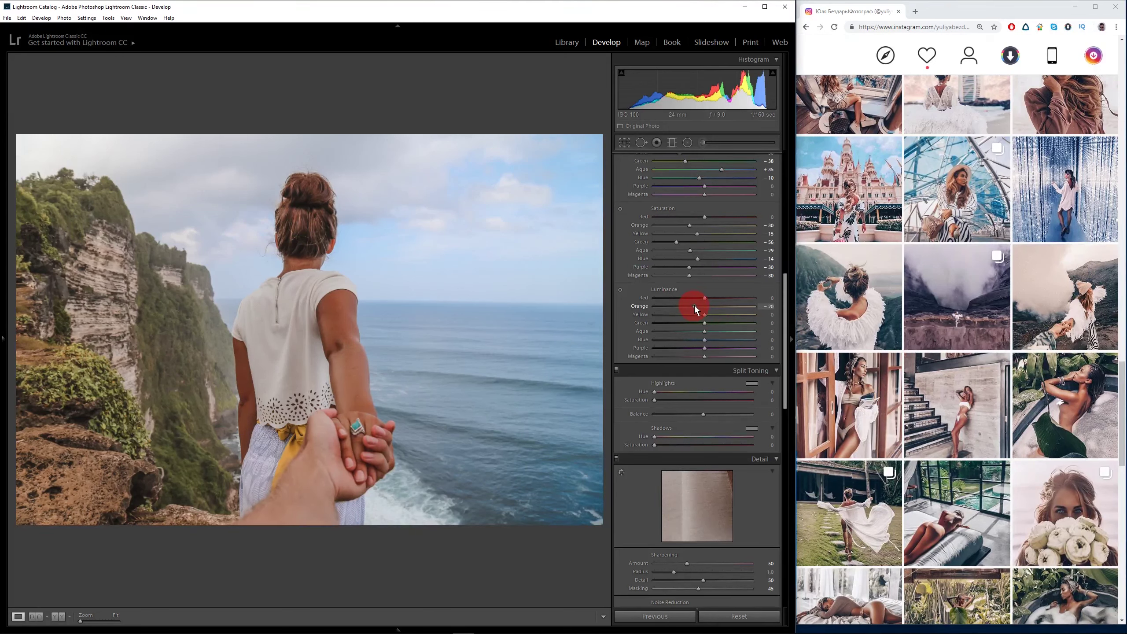
{"action": "left_click_drag", "start_coordinate": [695, 306], "coordinate": [694, 307]}
{"action": "left_click", "coordinate": [689, 225]}
{"action": "left_click_drag", "start_coordinate": [685, 227], "coordinate": [684, 227]}
{"action": "left_click", "coordinate": [696, 307]}
{"action": "mouse_move", "coordinate": [694, 306]}
{"action": "left_mouse_down"}
{"action": "mouse_move", "coordinate": [649, 315]}
{"action": "mouse_move", "coordinate": [713, 314]}
{"action": "left_mouse_up"}
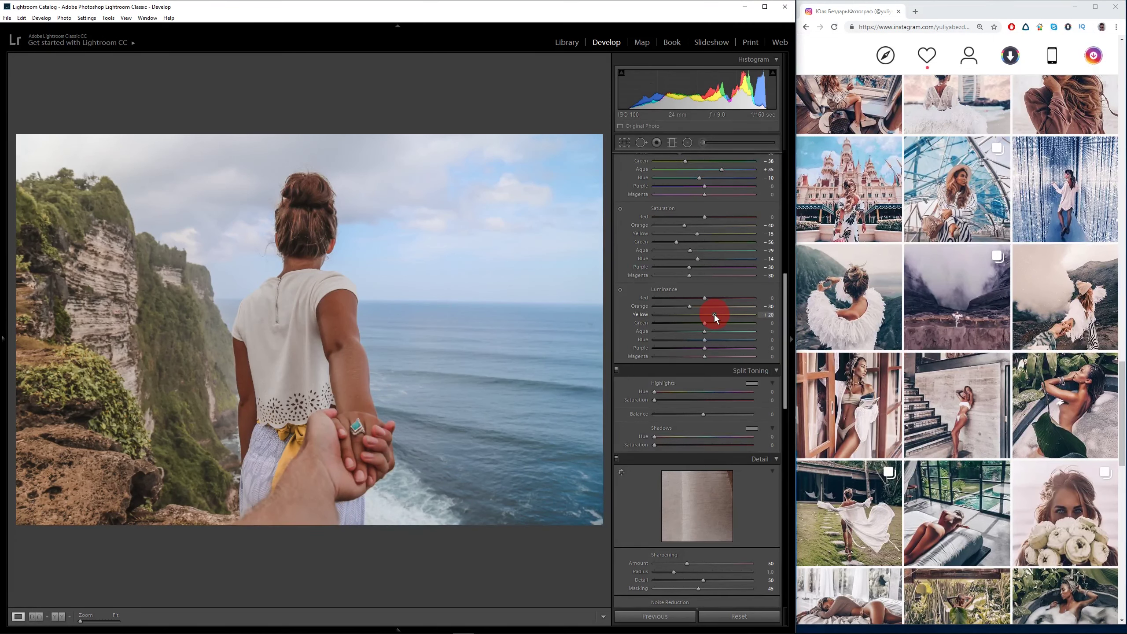
Raise Yellow and Green luminance to +20; lower Aqua and Blue luminance to -11.
{"action": "mouse_move", "coordinate": [705, 322]}
{"action": "left_mouse_down"}
{"action": "mouse_move", "coordinate": [685, 326]}
{"action": "mouse_move", "coordinate": [716, 329]}
{"action": "left_mouse_up"}
{"action": "left_click_drag", "start_coordinate": [704, 332], "coordinate": [756, 341]}
{"action": "left_click_drag", "start_coordinate": [720, 336], "coordinate": [711, 337]}
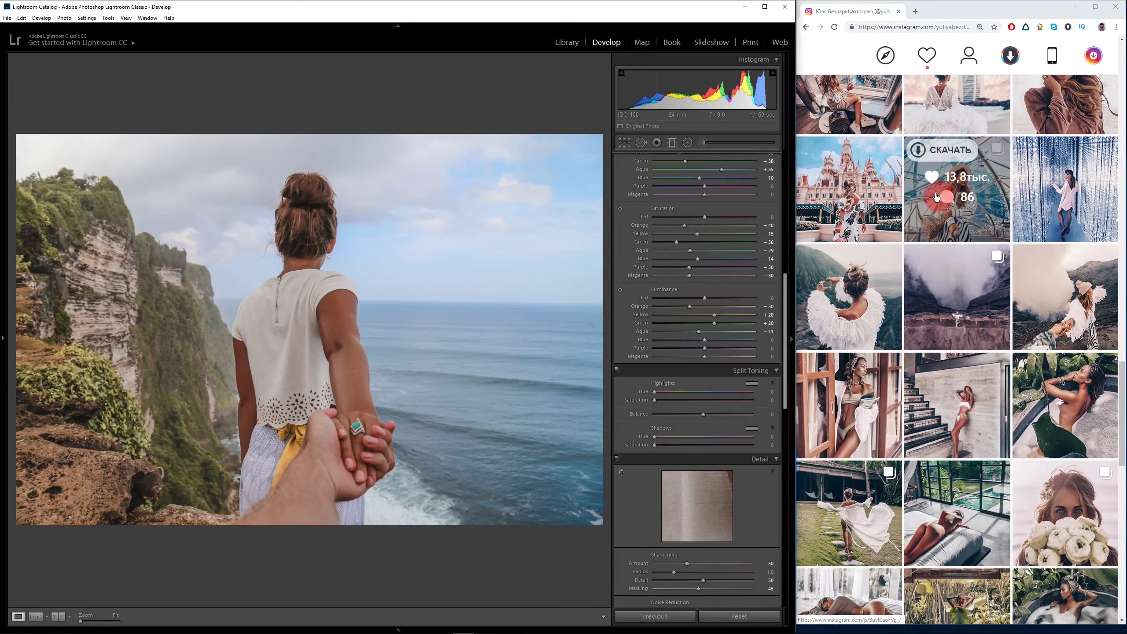
{"action": "mouse_move", "coordinate": [705, 340]}
{"action": "left_mouse_down"}
{"action": "mouse_move", "coordinate": [776, 340]}
{"action": "mouse_move", "coordinate": [699, 341]}
{"action": "left_mouse_up"}
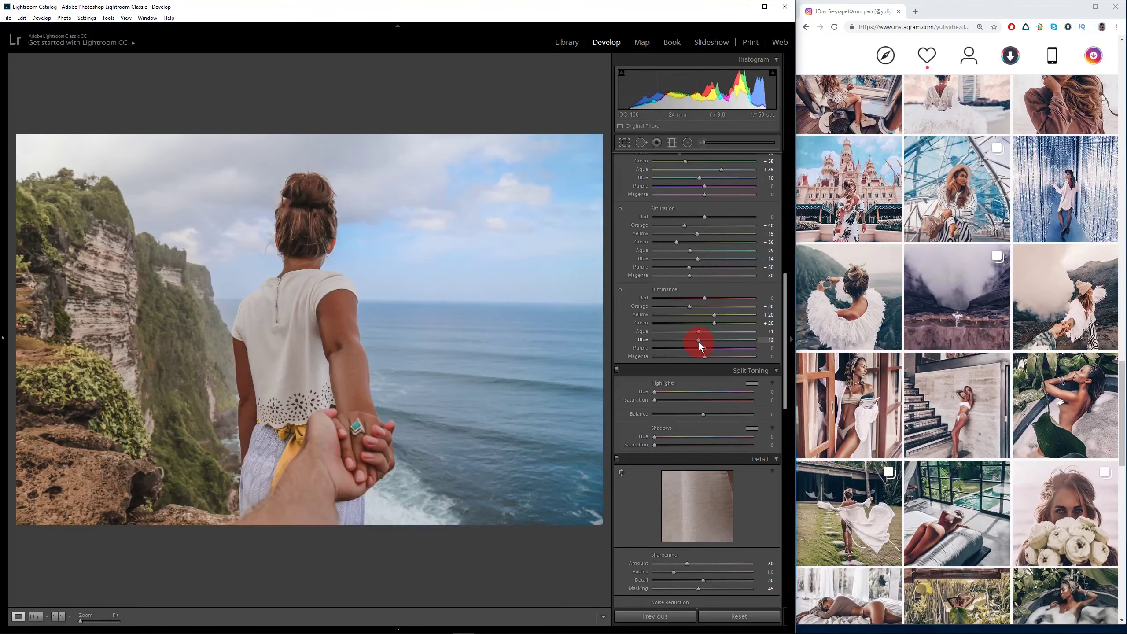
{"action": "left_click_drag", "start_coordinate": [784, 310], "coordinate": [789, 273]}
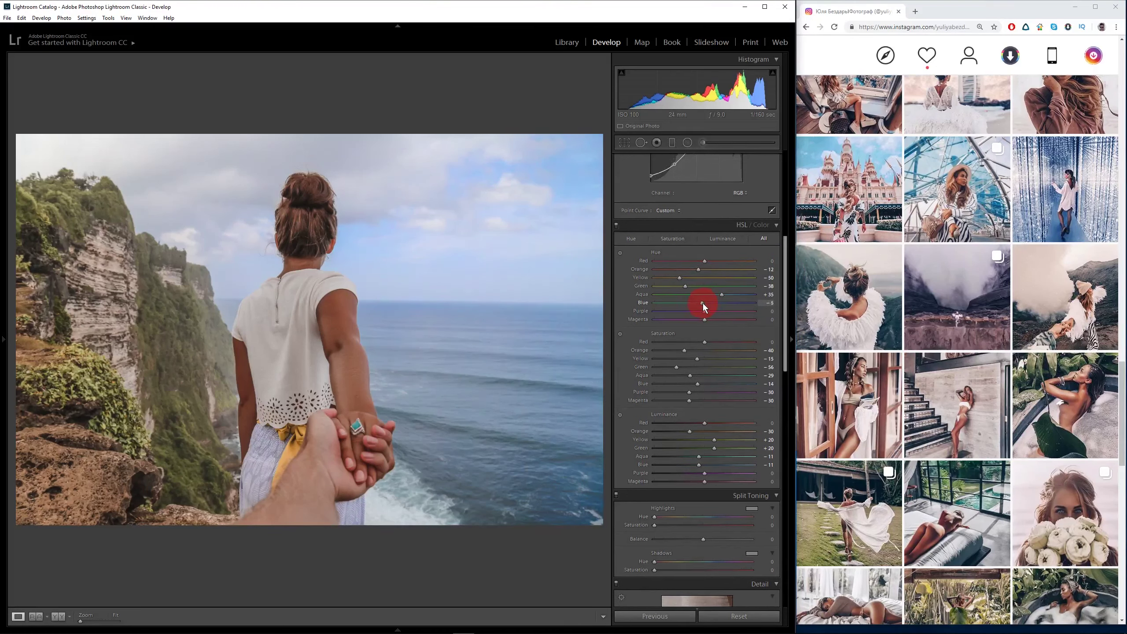
In HSL Hue, nudge the Blue hue, set Purple to -42 and Magenta to about +23.
{"action": "left_click_drag", "start_coordinate": [700, 304], "coordinate": [743, 303]}
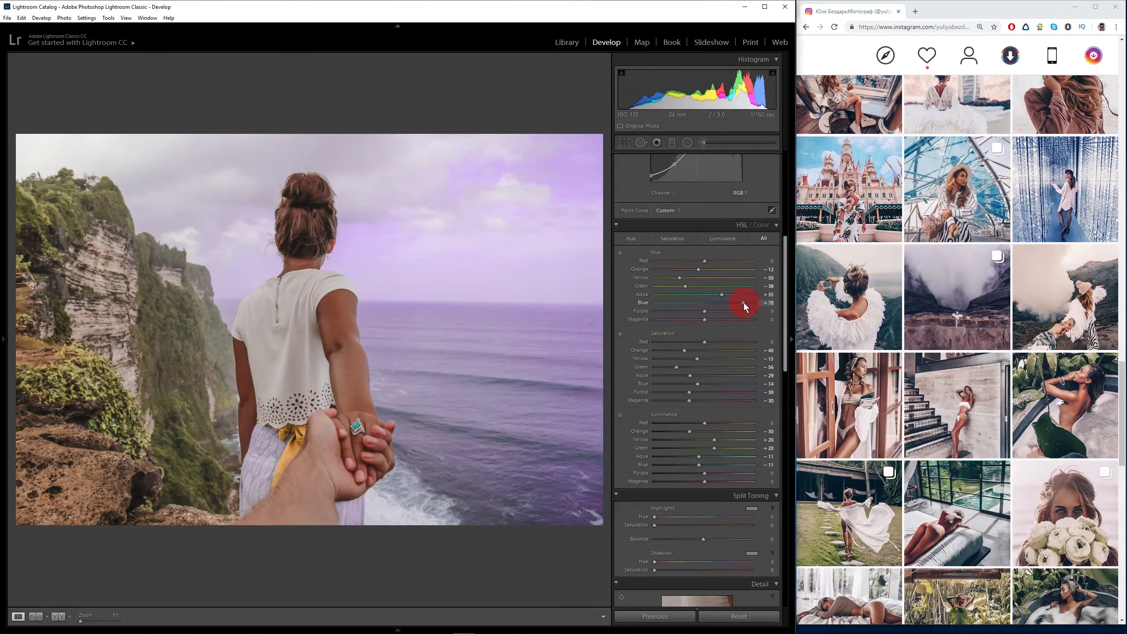
{"action": "left_click_drag", "start_coordinate": [743, 303], "coordinate": [716, 313]}
{"action": "left_click", "coordinate": [703, 313]}
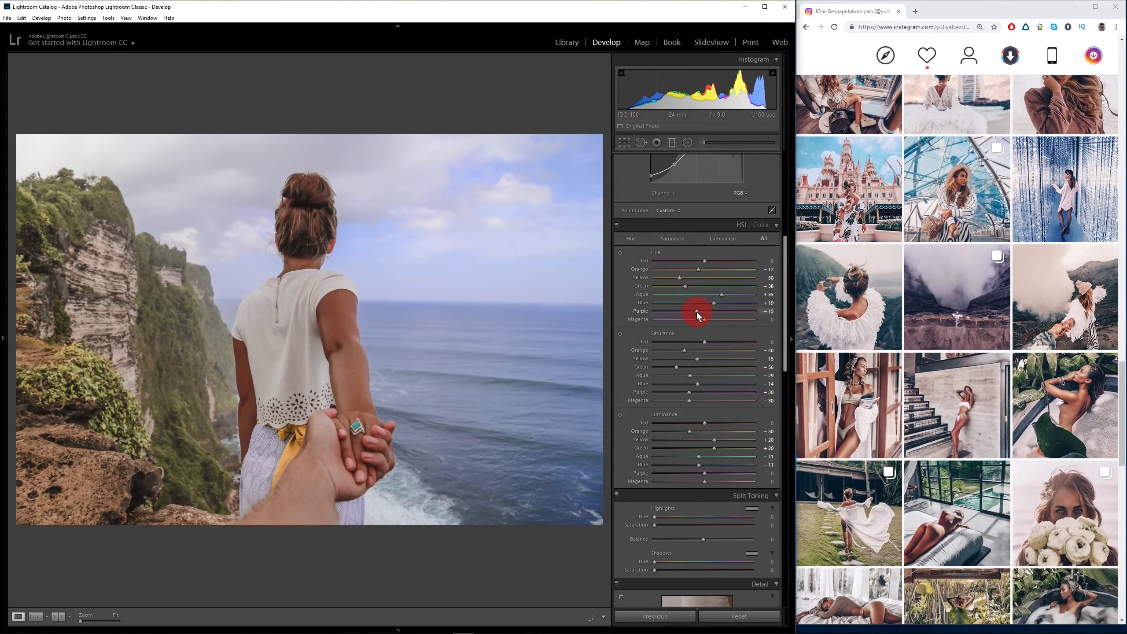
{"action": "left_click_drag", "start_coordinate": [690, 312], "coordinate": [683, 313]}
{"action": "left_click", "coordinate": [705, 320]}
{"action": "mouse_move", "coordinate": [711, 319]}
{"action": "left_mouse_down"}
{"action": "mouse_move", "coordinate": [720, 306]}
{"action": "mouse_move", "coordinate": [701, 302]}
{"action": "left_mouse_up"}
{"action": "left_click", "coordinate": [710, 306]}
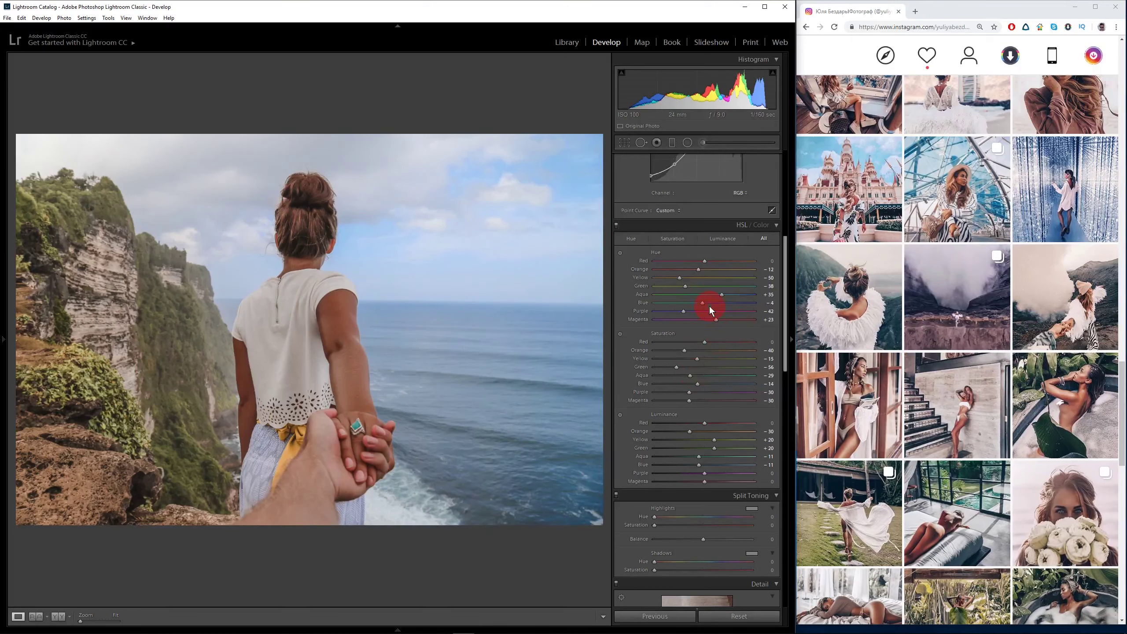
{"action": "mouse_move", "coordinate": [848, 405]}
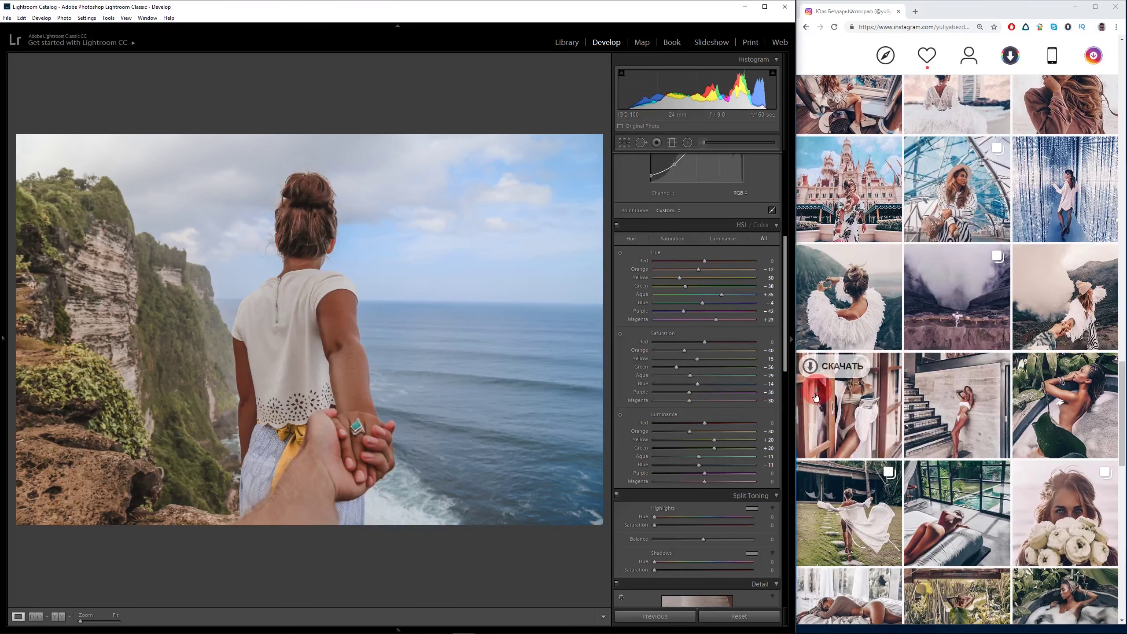
{"action": "scroll", "coordinate": [777, 447], "scroll_direction": "down", "scroll_amount": 10}
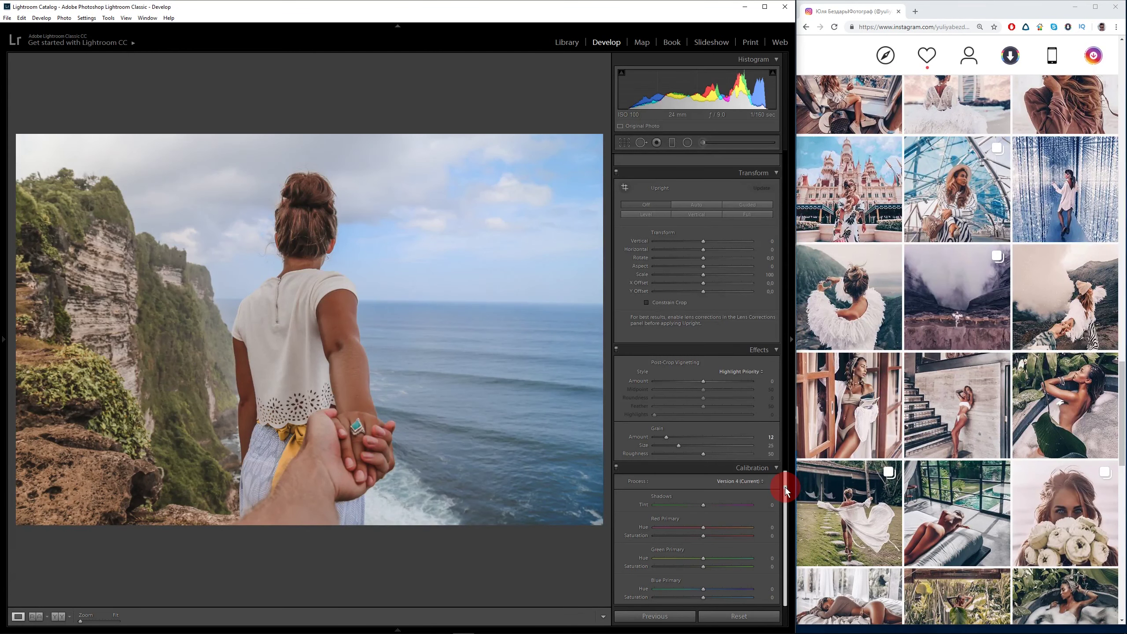
{"action": "scroll", "coordinate": [1109, 390], "scroll_direction": "down", "scroll_amount": 7}
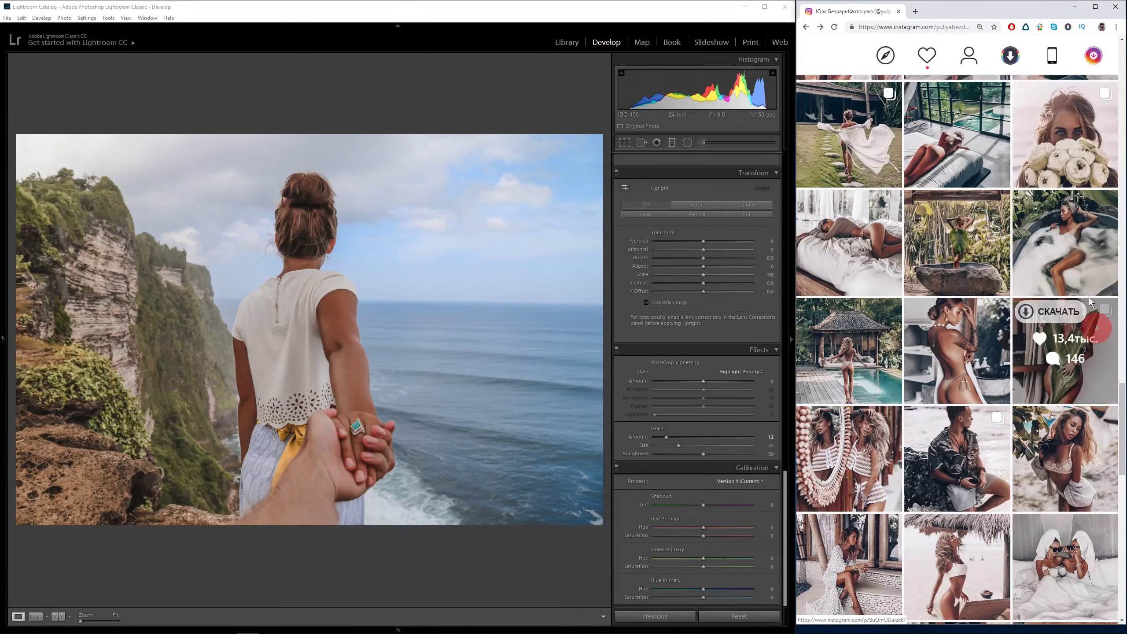
{"action": "mouse_move", "coordinate": [848, 242]}
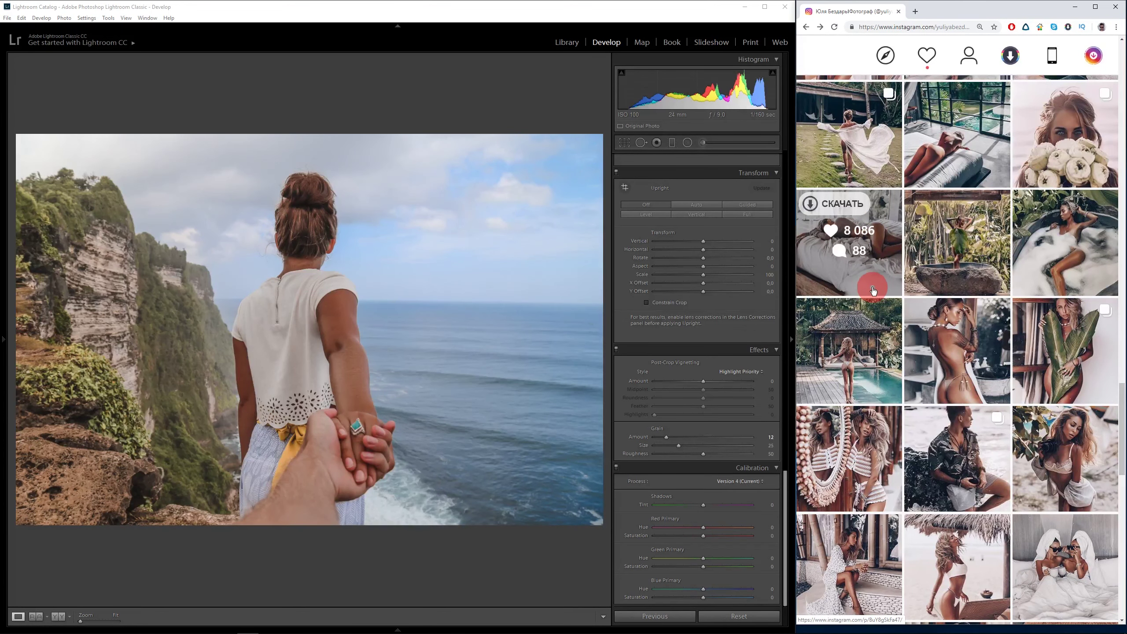
{"action": "scroll", "coordinate": [1111, 386], "scroll_direction": "down", "scroll_amount": 5}
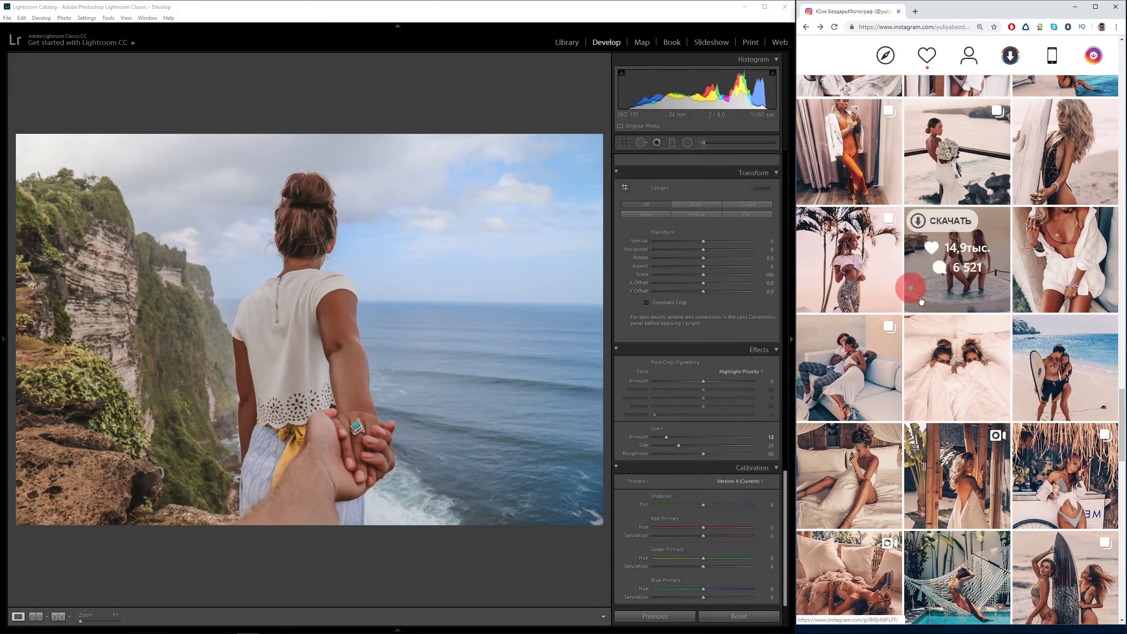
{"action": "mouse_move", "coordinate": [1064, 366]}
{"action": "scroll", "coordinate": [1015, 240], "scroll_direction": "up", "scroll_amount": 2}
{"action": "scroll", "coordinate": [1014, 261], "scroll_direction": "up", "scroll_amount": 2}
{"action": "scroll", "coordinate": [1009, 279], "scroll_direction": "up", "scroll_amount": 2}
{"action": "scroll", "coordinate": [1007, 285], "scroll_direction": "up", "scroll_amount": 2}
{"action": "scroll", "coordinate": [1006, 287], "scroll_direction": "up", "scroll_amount": 2}
{"action": "scroll", "coordinate": [1004, 287], "scroll_direction": "up", "scroll_amount": 2}
{"action": "scroll", "coordinate": [1003, 288], "scroll_direction": "up", "scroll_amount": 2}
{"action": "scroll", "coordinate": [1004, 287], "scroll_direction": "up", "scroll_amount": 2}
{"action": "scroll", "coordinate": [1016, 275], "scroll_direction": "up", "scroll_amount": 2}
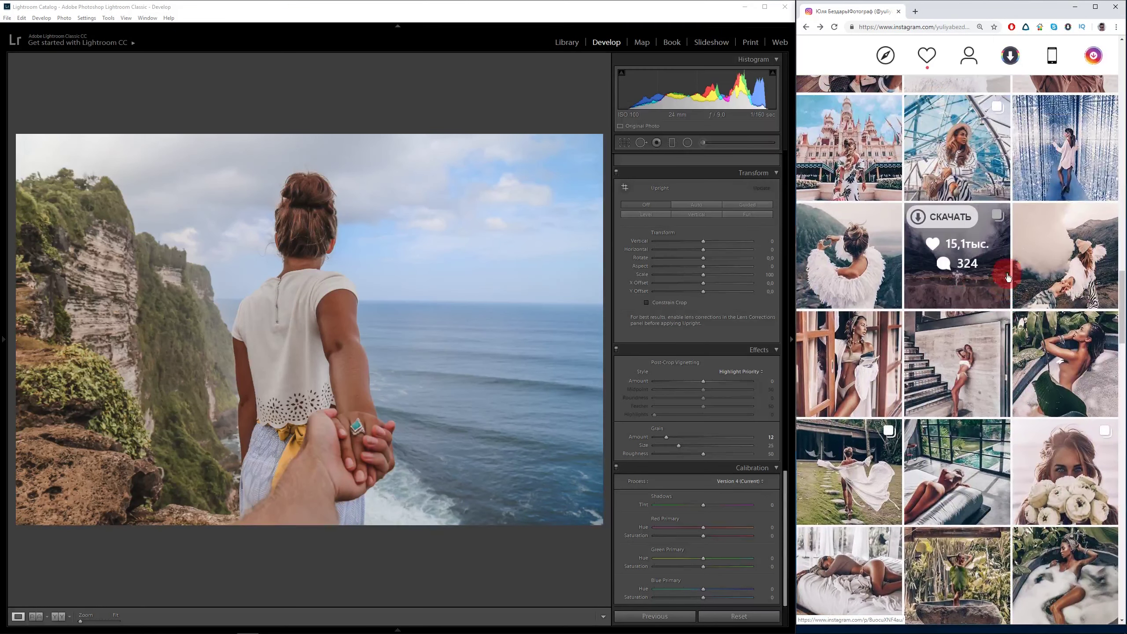
{"action": "scroll", "coordinate": [1020, 288], "scroll_direction": "down", "scroll_amount": 3}
{"action": "scroll", "coordinate": [994, 347], "scroll_direction": "down", "scroll_amount": 3}
{"action": "scroll", "coordinate": [980, 357], "scroll_direction": "down", "scroll_amount": 2}
{"action": "scroll", "coordinate": [979, 359], "scroll_direction": "down", "scroll_amount": 3}
{"action": "scroll", "coordinate": [978, 356], "scroll_direction": "down", "scroll_amount": 2}
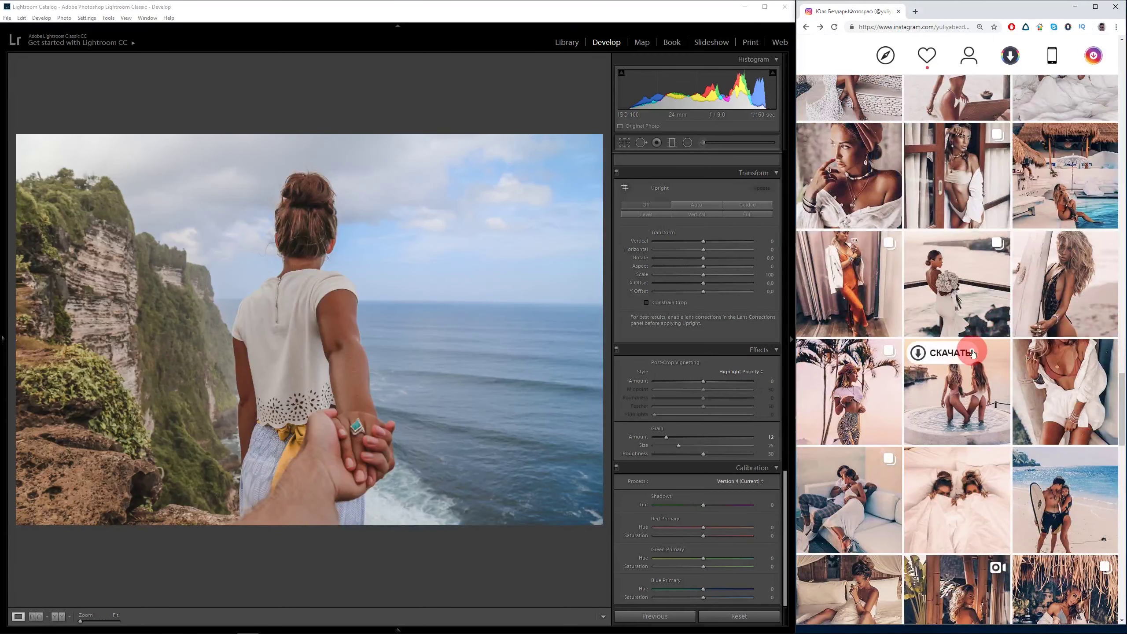
Tint the Split Toning shadows blue, around hue 215.
{"action": "mouse_move", "coordinate": [786, 502]}
{"action": "left_mouse_down"}
{"action": "mouse_move", "coordinate": [784, 318]}
{"action": "mouse_move", "coordinate": [785, 329]}
{"action": "left_mouse_up"}
{"action": "left_click", "coordinate": [690, 366]}
{"action": "left_click_drag", "start_coordinate": [693, 368], "coordinate": [732, 368]}
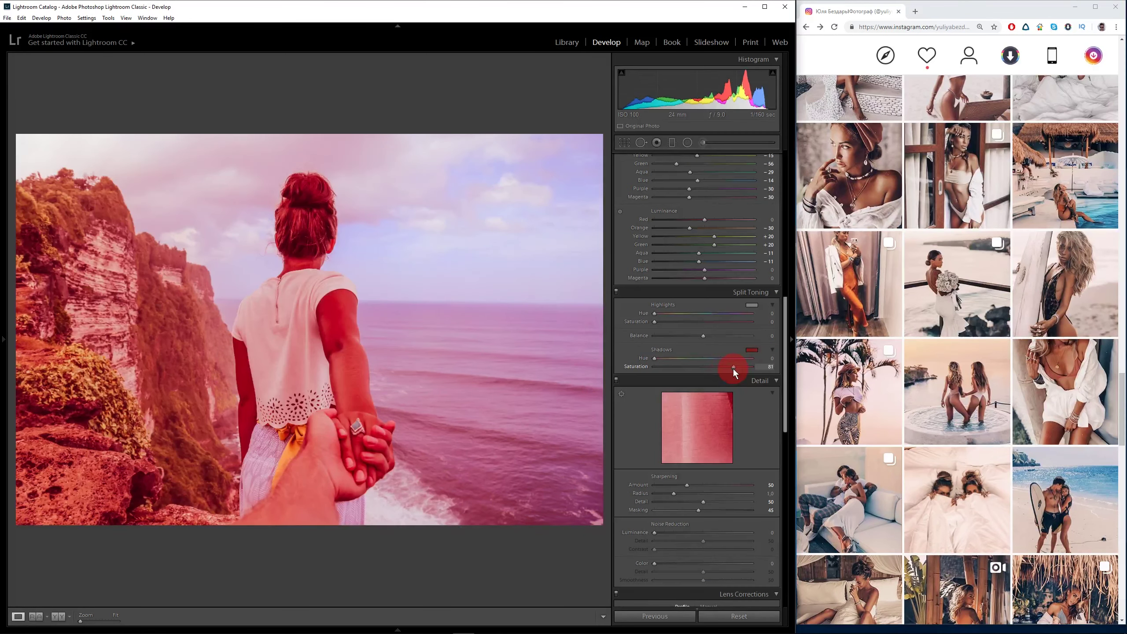
{"action": "left_click_drag", "start_coordinate": [655, 358], "coordinate": [713, 358]}
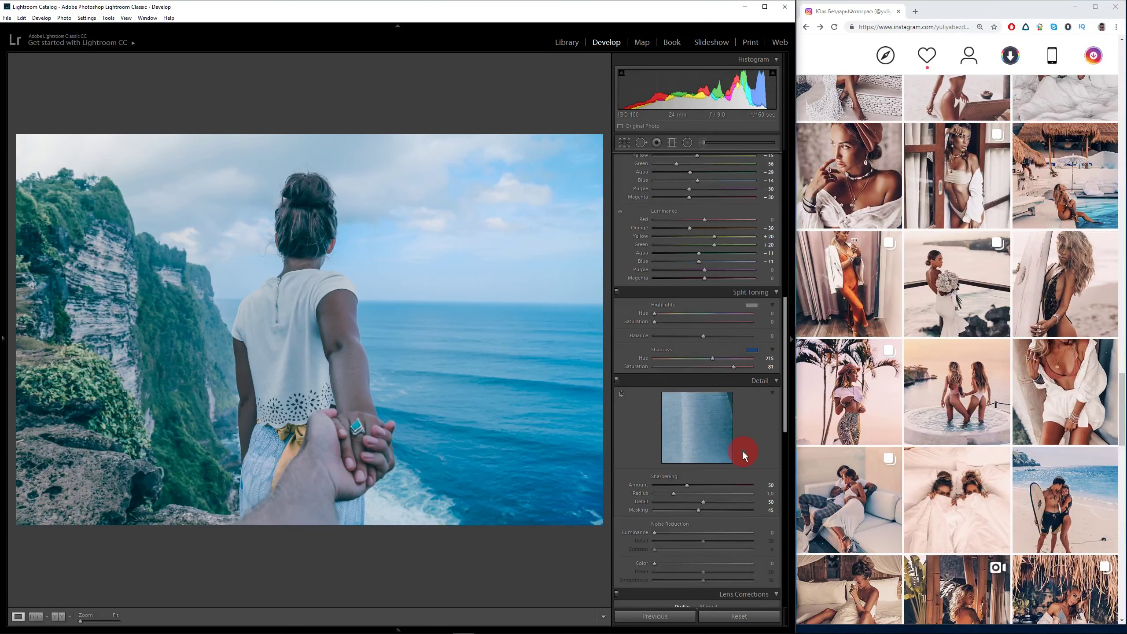
Give the highlights a warm hue 28 tint and type saturation 7.
{"action": "left_click_drag", "start_coordinate": [654, 321], "coordinate": [734, 321]}
{"action": "left_click_drag", "start_coordinate": [734, 367], "coordinate": [660, 366]}
{"action": "left_click_drag", "start_coordinate": [654, 313], "coordinate": [664, 314]}
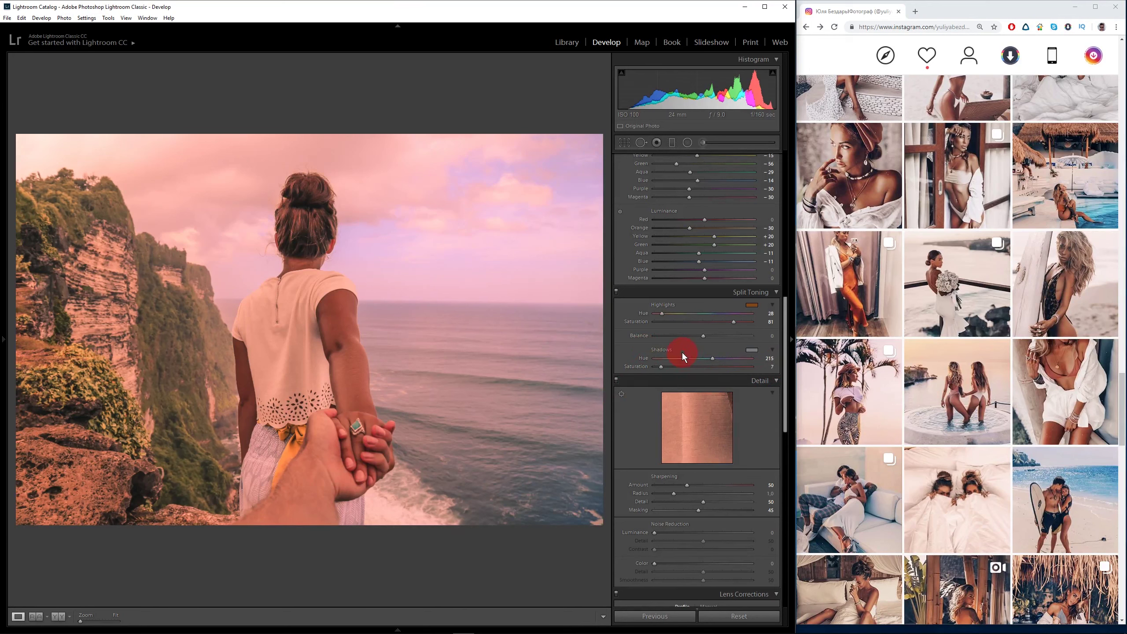
{"action": "left_click", "coordinate": [764, 321]}
{"action": "type", "text": "7"}
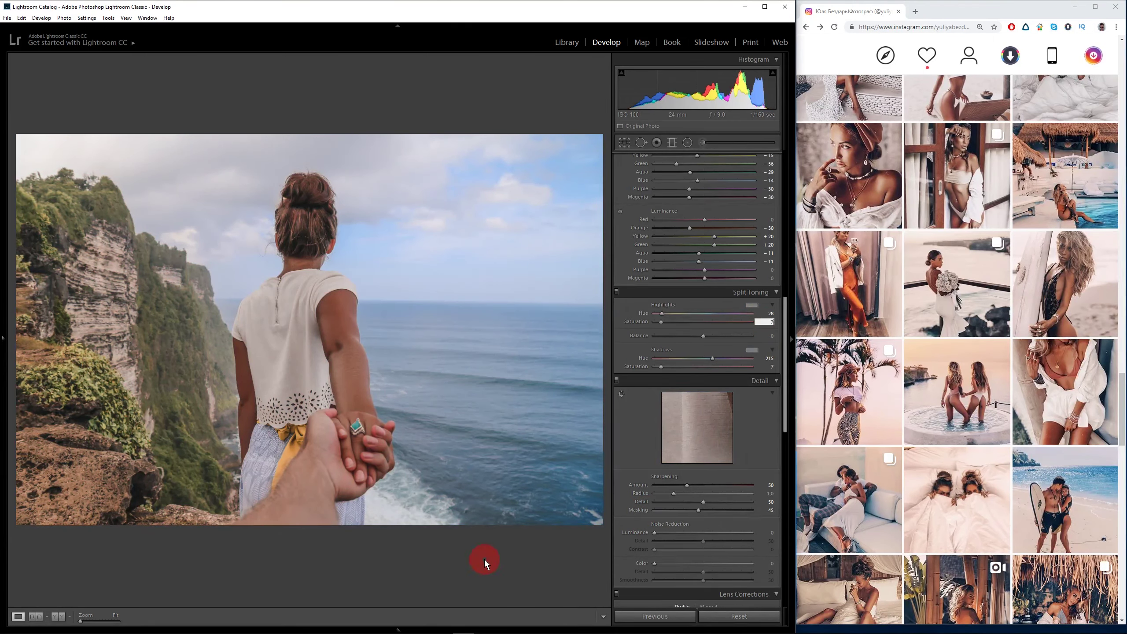
Copy the cliffside edit's settings, excluding white balance, exposure and crop, then go to the couple photo.
{"action": "left_click", "coordinate": [58, 617]}
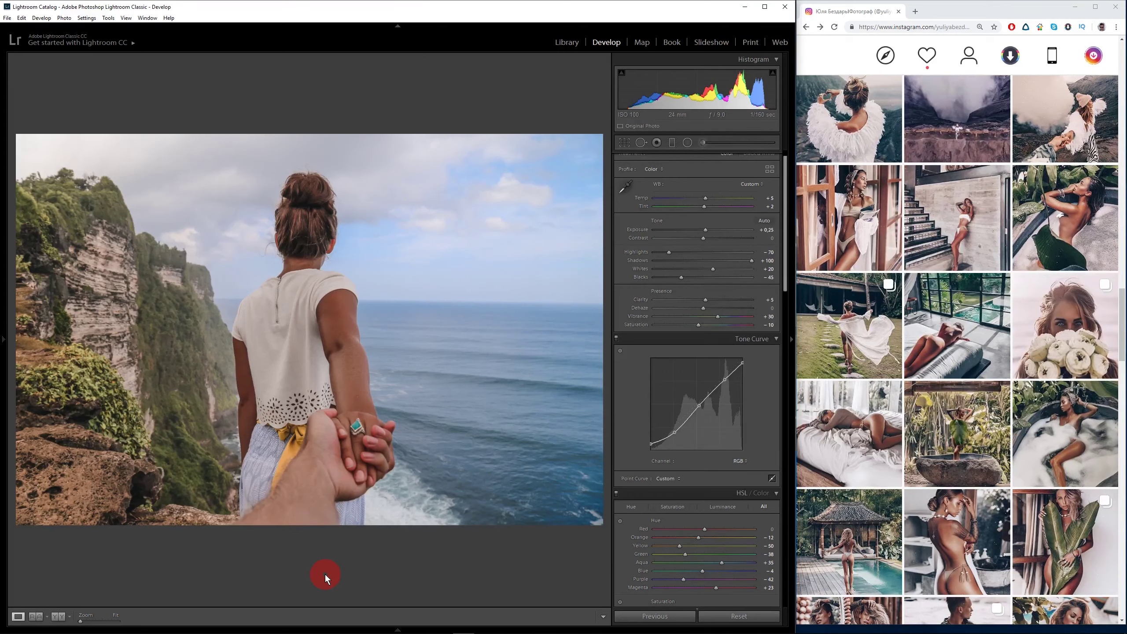
{"action": "right_click", "coordinate": [27, 602]}
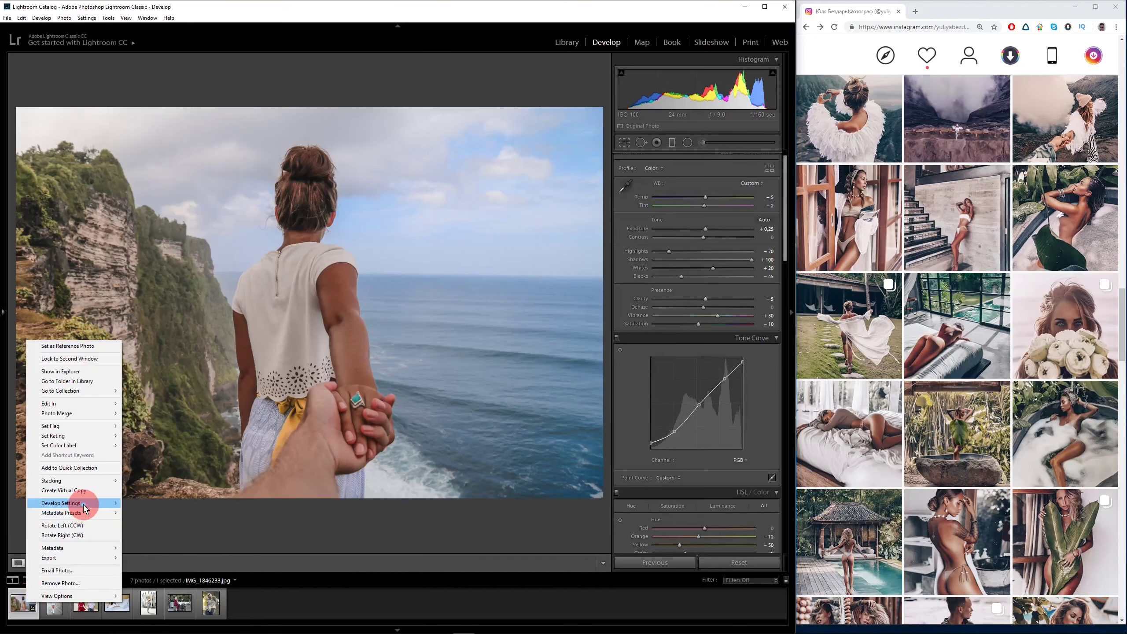
{"action": "left_click", "coordinate": [152, 538]}
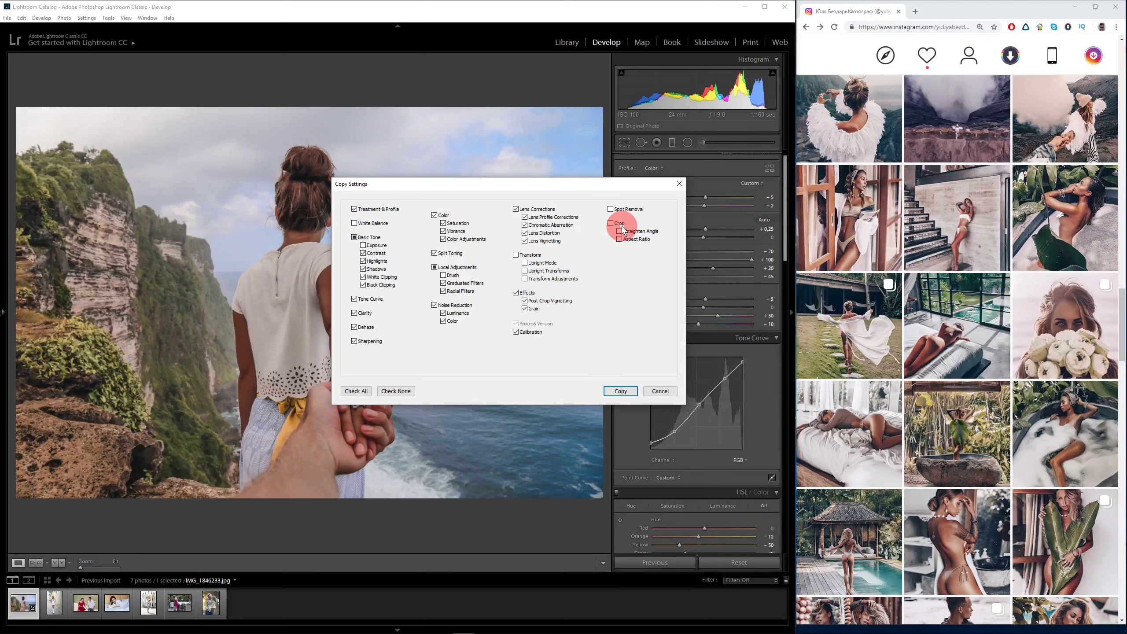
{"action": "left_click", "coordinate": [620, 391]}
{"action": "key", "text": "Right"}
{"action": "key", "text": "Right"}
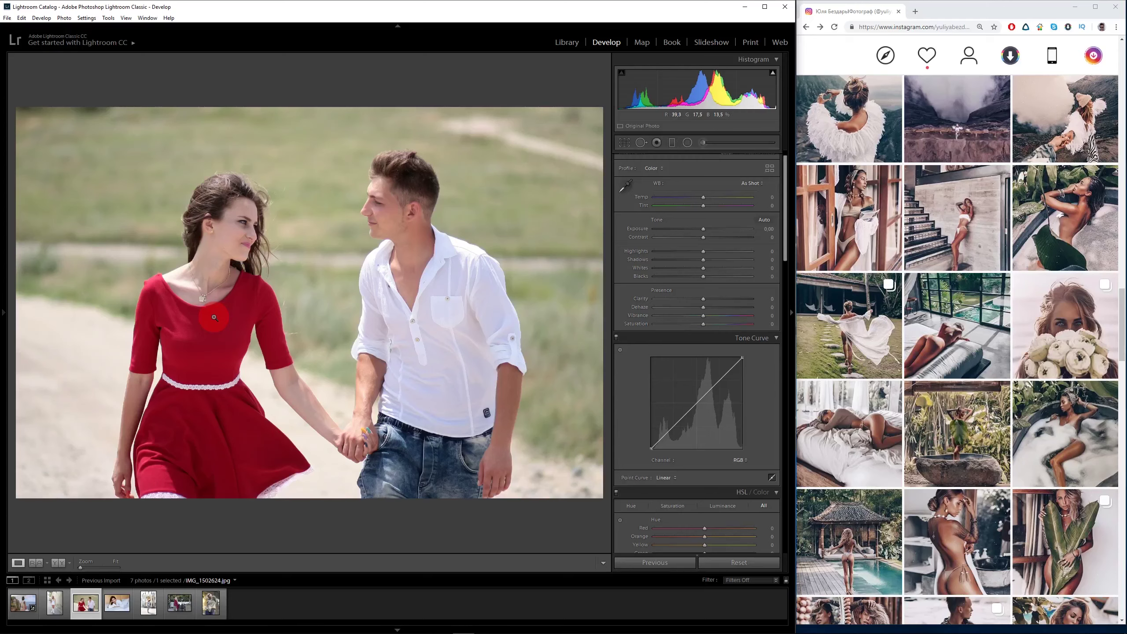
Paste the copied settings onto the couple photo and show Before/After side by side.
{"action": "right_click", "coordinate": [84, 604]}
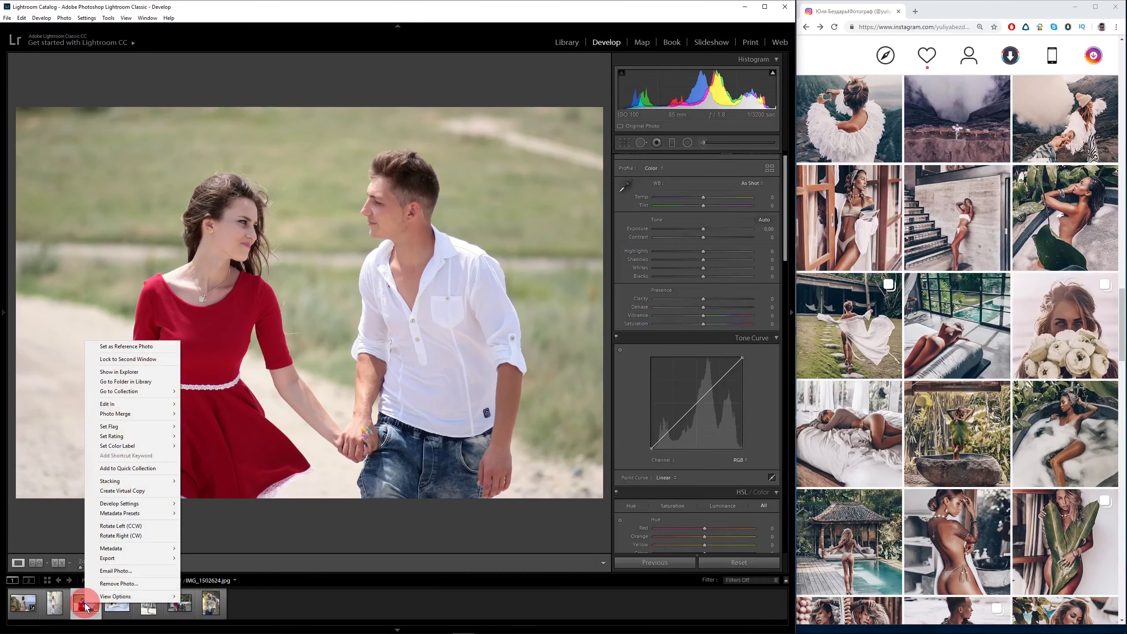
{"action": "left_click", "coordinate": [222, 528]}
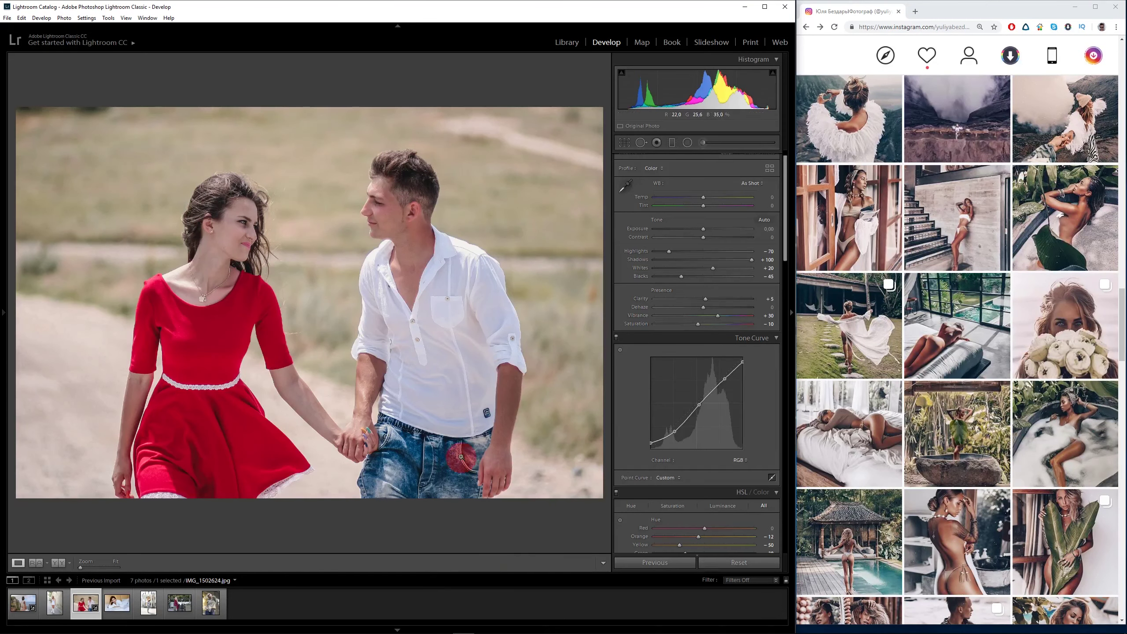
{"action": "left_click", "coordinate": [58, 563]}
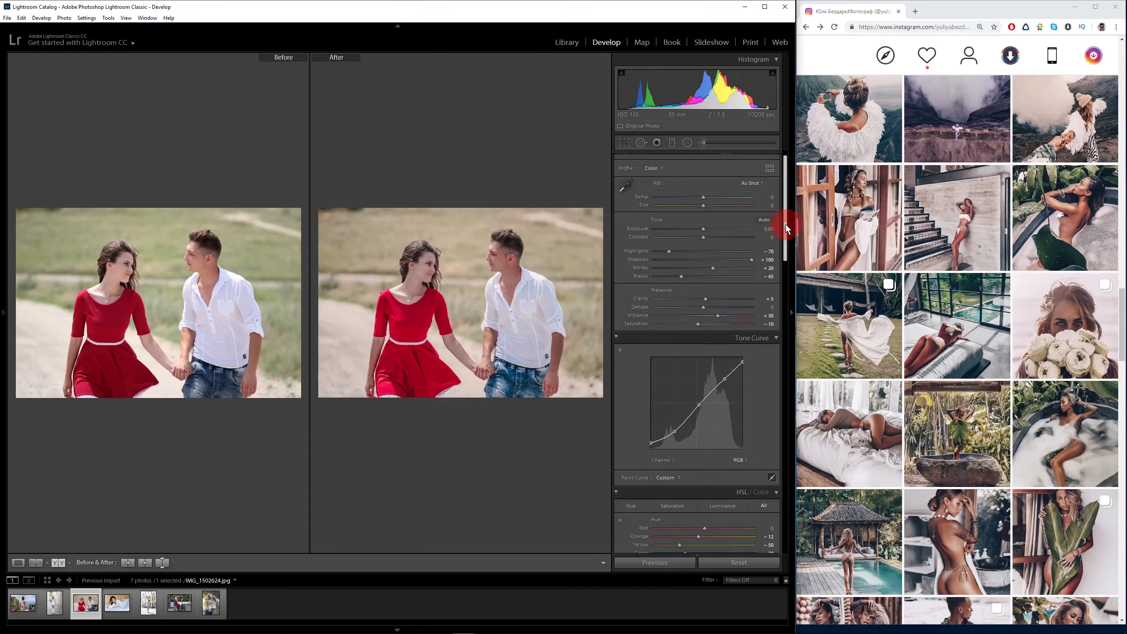
Lower the Red hue, saturation (to -26) and luminance to mute the dress.
{"action": "left_click_drag", "start_coordinate": [785, 226], "coordinate": [791, 309]}
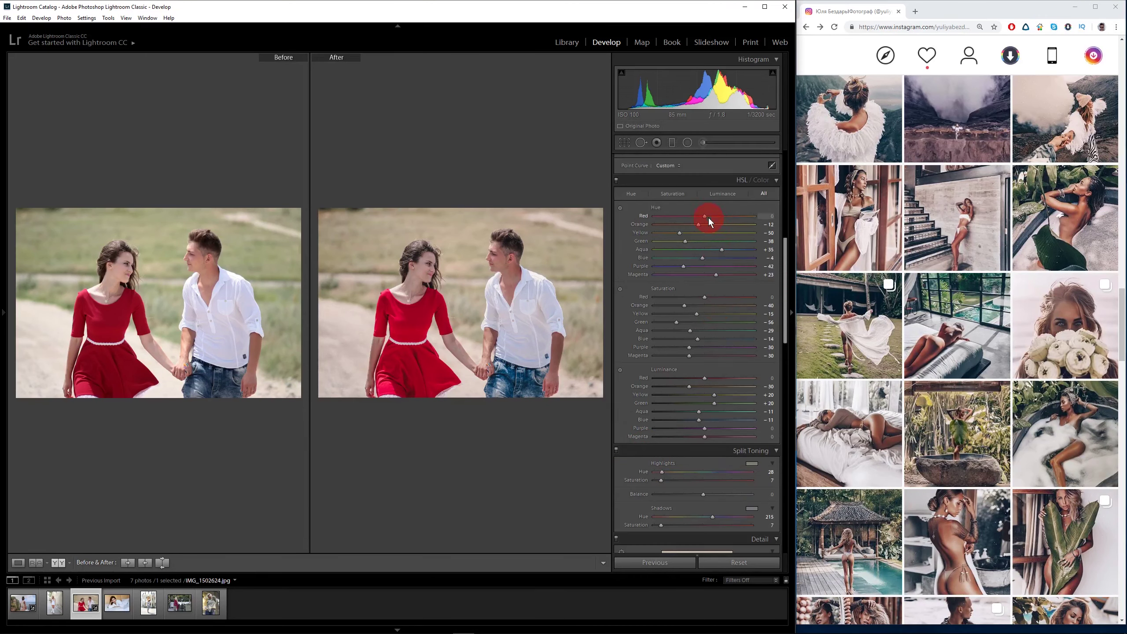
{"action": "left_click_drag", "start_coordinate": [706, 217], "coordinate": [695, 217]}
{"action": "left_click_drag", "start_coordinate": [704, 298], "coordinate": [692, 296]}
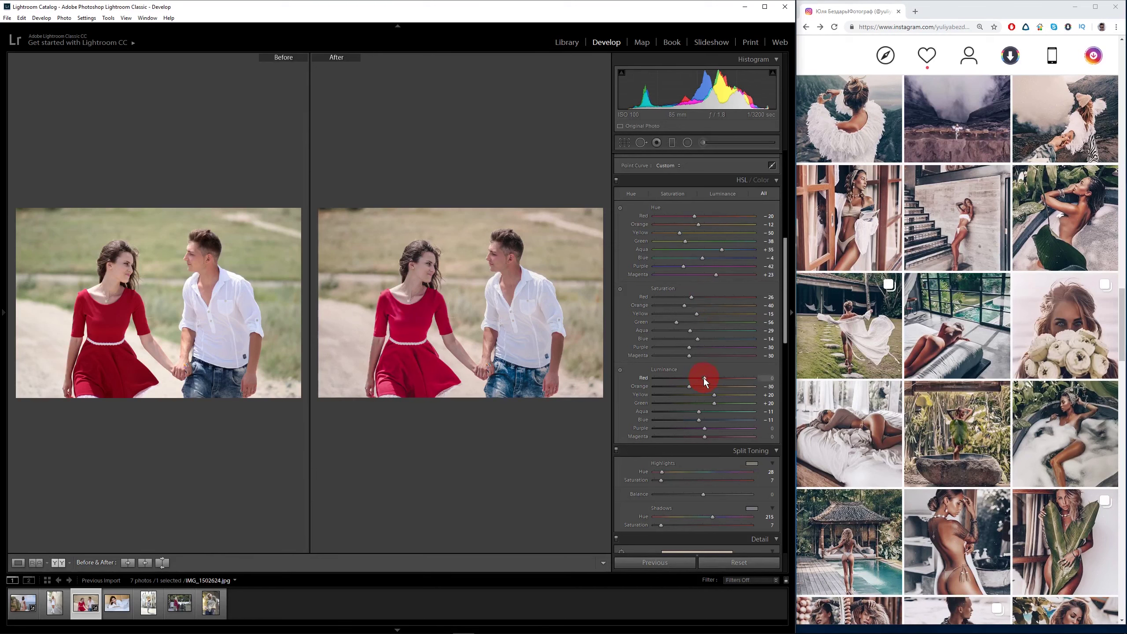
{"action": "left_click_drag", "start_coordinate": [704, 378], "coordinate": [692, 377]}
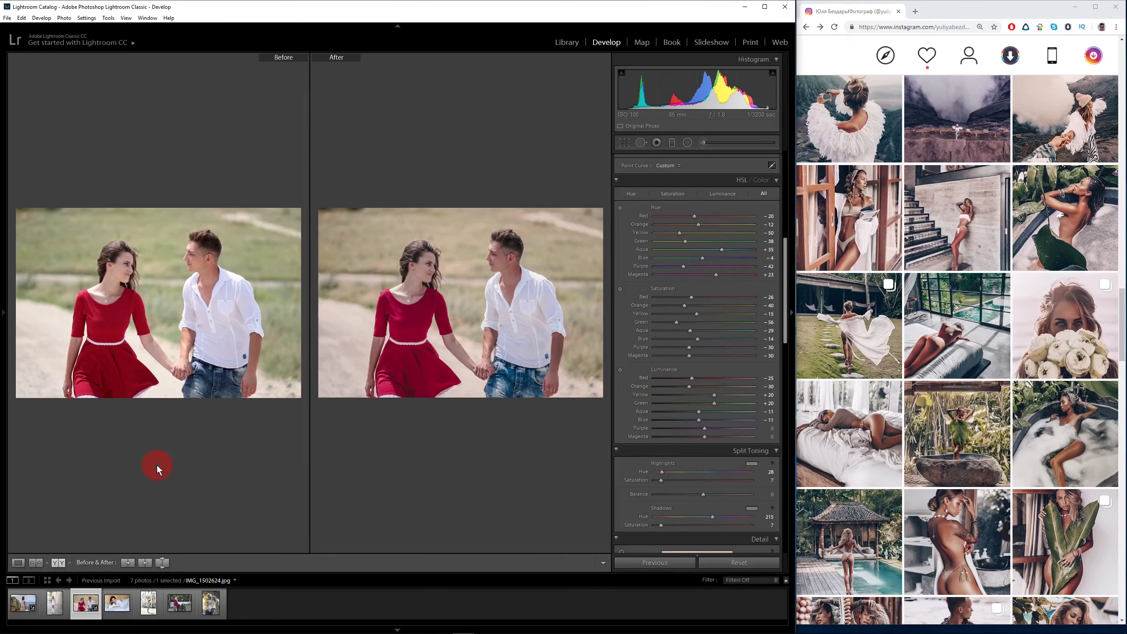
Copy the couple photo's settings and paste them onto the bathrobe portrait.
{"action": "right_click", "coordinate": [87, 608]}
{"action": "mouse_move", "coordinate": [113, 549]}
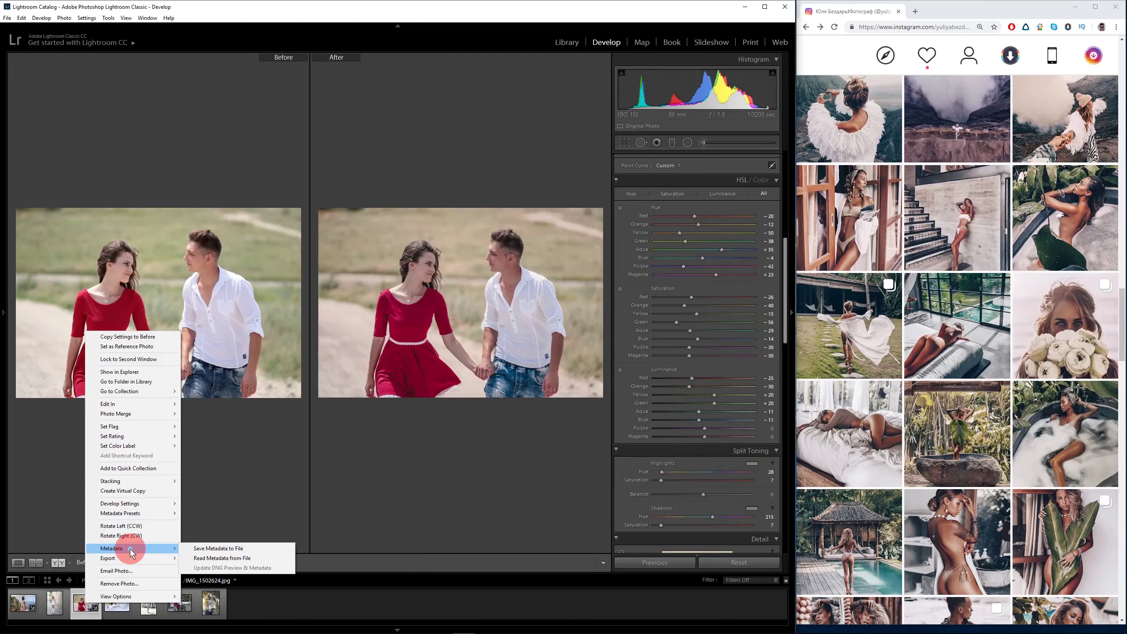
{"action": "left_click", "coordinate": [238, 536]}
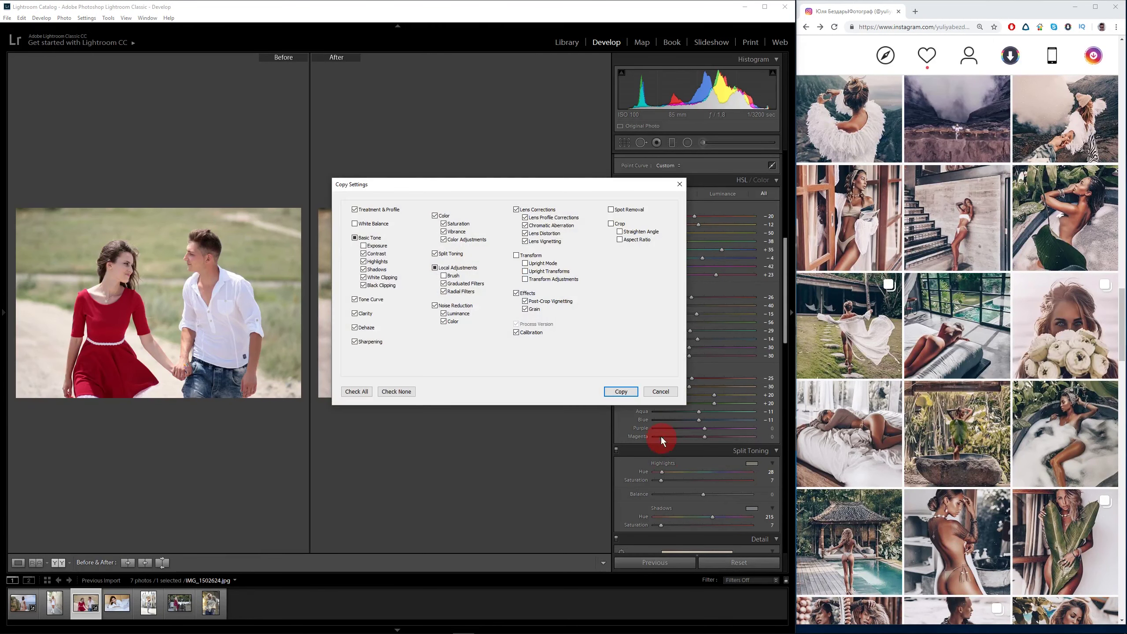
{"action": "left_click", "coordinate": [621, 391]}
{"action": "left_click", "coordinate": [117, 602]}
{"action": "left_click", "coordinate": [18, 563]}
{"action": "key", "text": "ctrl+shift+v"}
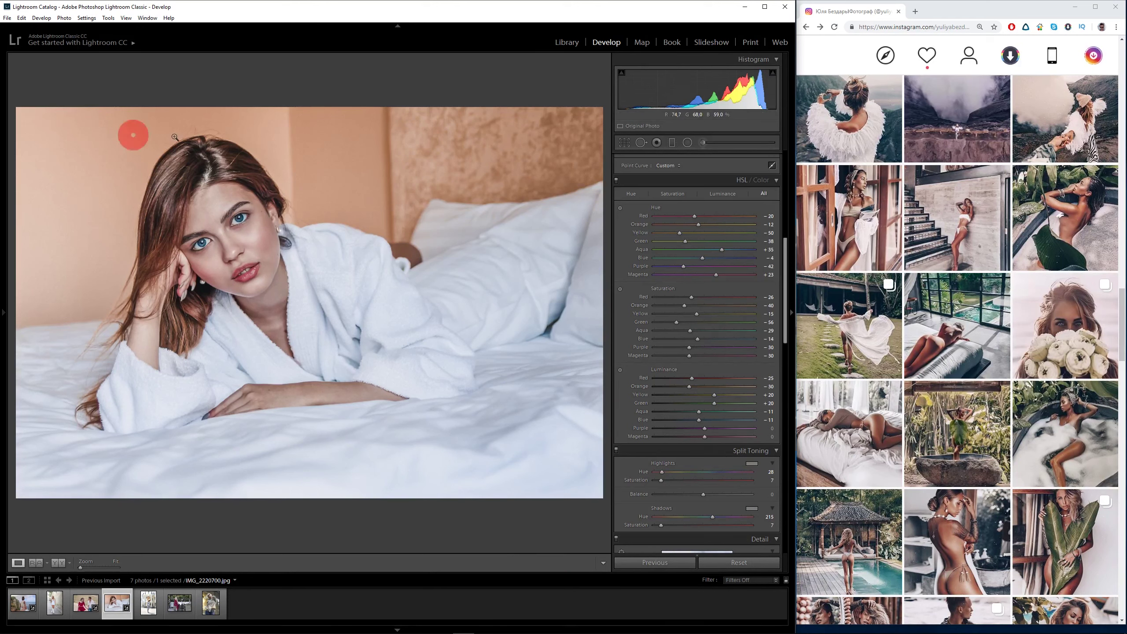
Adjust the portrait's Orange hue and exposure, comparing it Before/After.
{"action": "left_click_drag", "start_coordinate": [696, 225], "coordinate": [693, 223]}
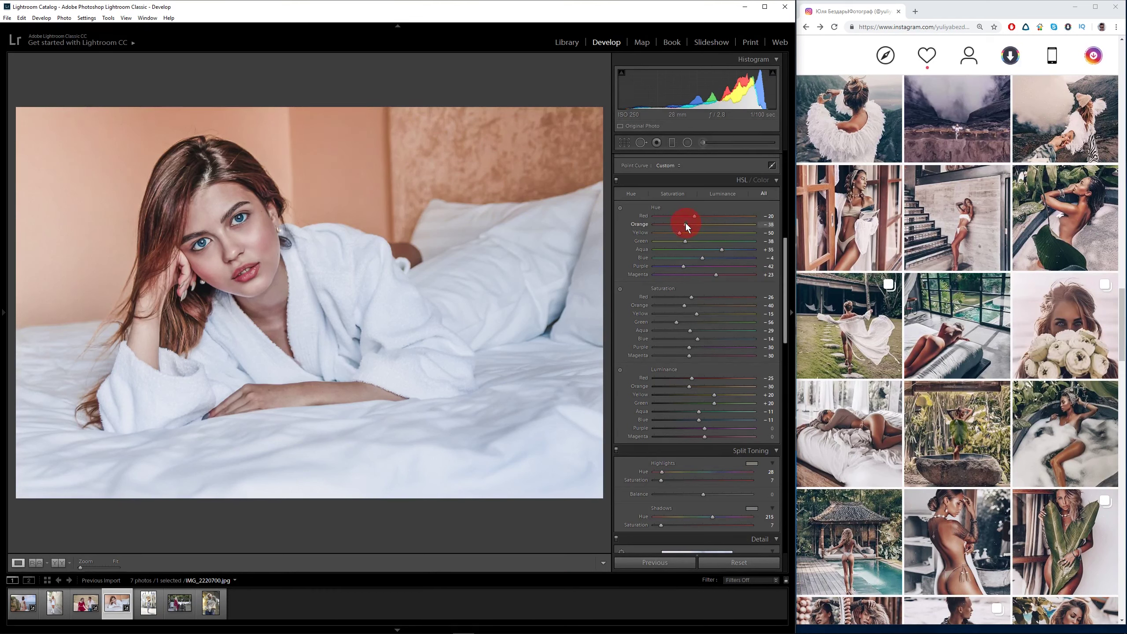
{"action": "scroll", "coordinate": [692, 235], "scroll_direction": "up", "scroll_amount": 10}
{"action": "left_click_drag", "start_coordinate": [701, 247], "coordinate": [698, 250]}
{"action": "left_click_drag", "start_coordinate": [784, 227], "coordinate": [803, 546]}
{"action": "scroll", "coordinate": [696, 251], "scroll_direction": "up", "scroll_amount": 15}
{"action": "left_click", "coordinate": [56, 563]}
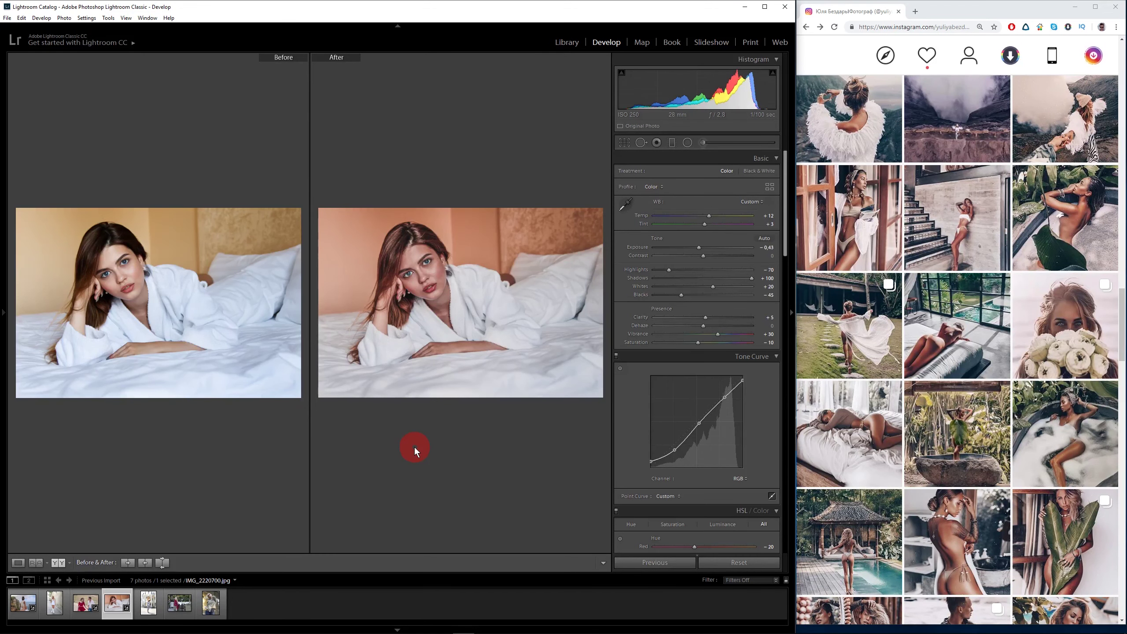
{"action": "key", "text": "ctrl+shift+n"}
Create the besdar_basic preset, then maximise the window, hide the presets panel and return to Loupe view.
{"action": "type", "text": "besdar_basic"}
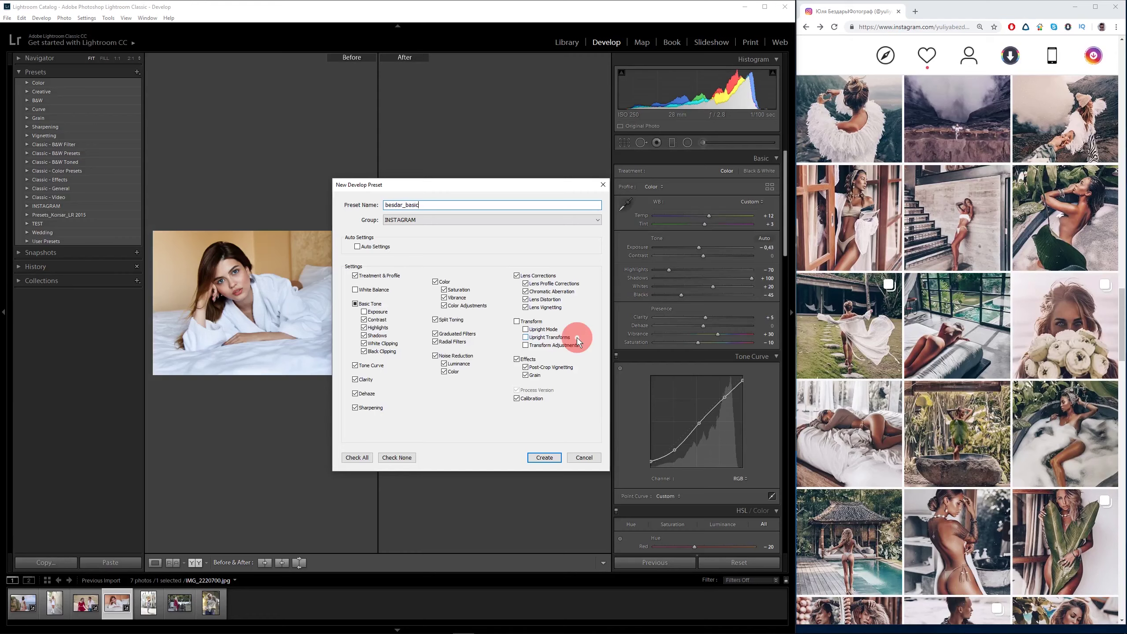
{"action": "left_click", "coordinate": [547, 458]}
{"action": "left_click", "coordinate": [765, 7]}
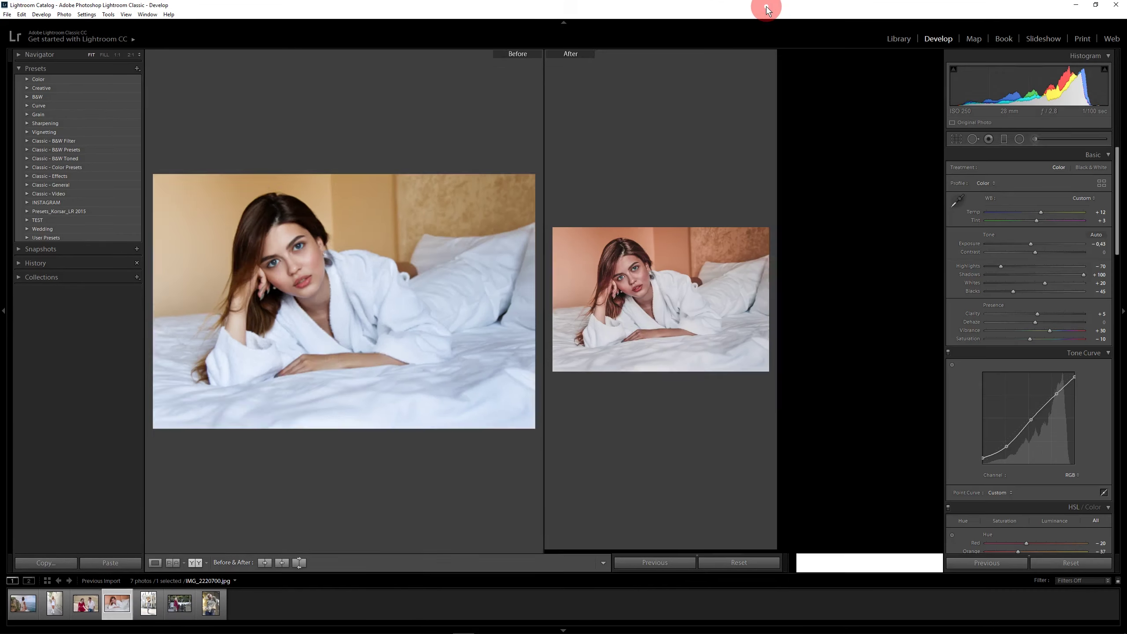
{"action": "left_click", "coordinate": [3, 311]}
{"action": "left_click", "coordinate": [18, 562]}
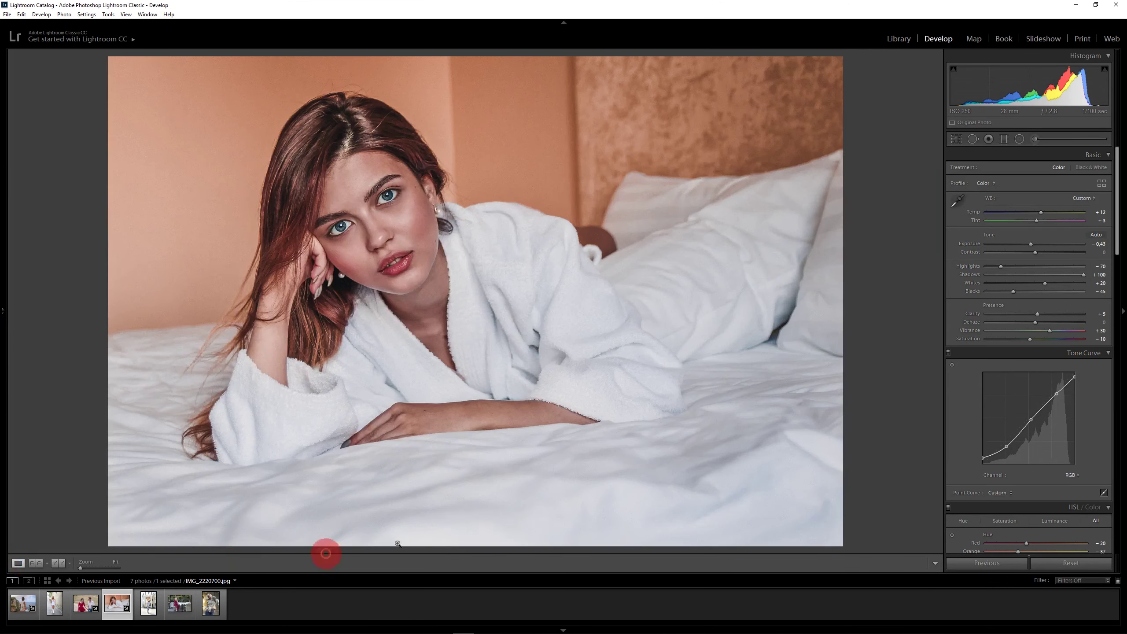
Darken the oranges and slightly lower their saturation in HSL.
{"action": "left_click_drag", "start_coordinate": [1117, 240], "coordinate": [1119, 338]}
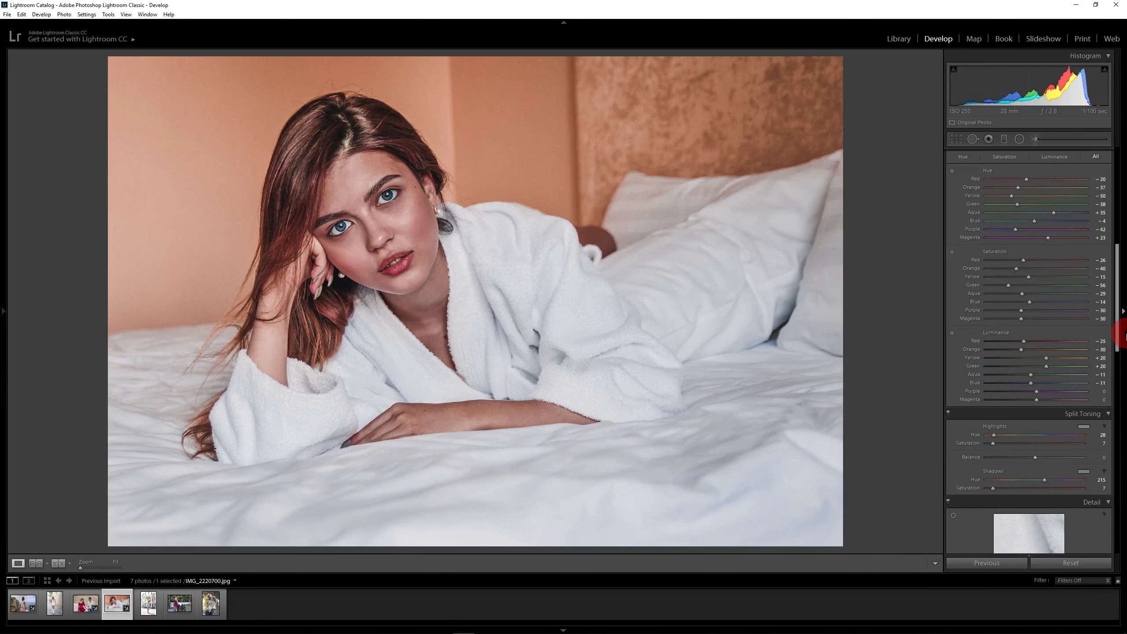
{"action": "left_click_drag", "start_coordinate": [1020, 350], "coordinate": [1016, 350]}
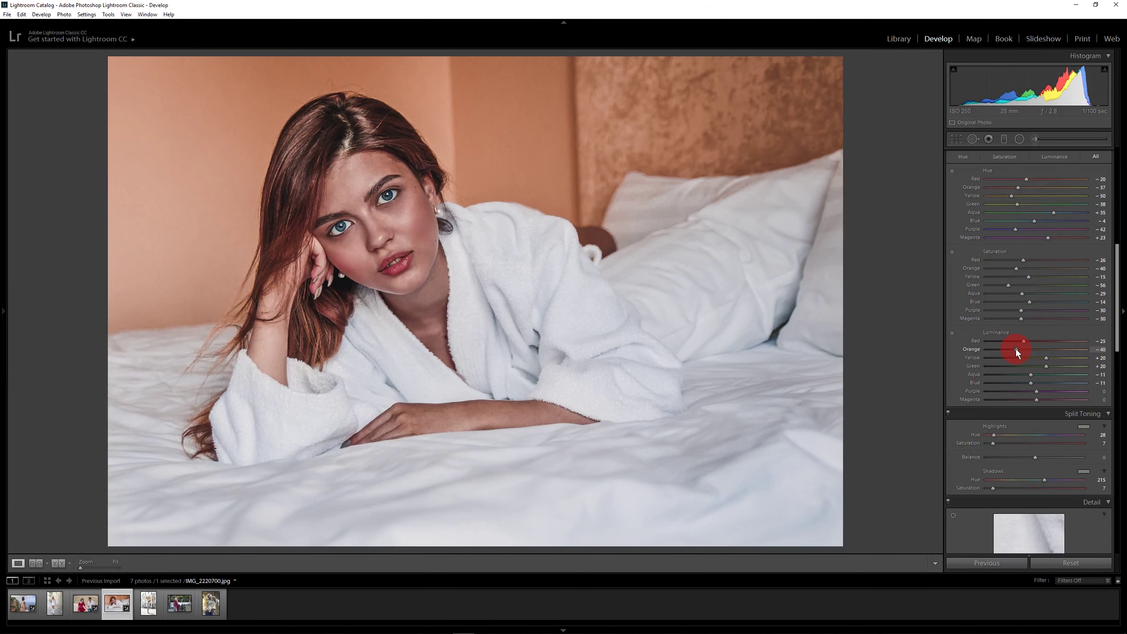
{"action": "left_click", "coordinate": [1016, 269]}
{"action": "left_click_drag", "start_coordinate": [1016, 269], "coordinate": [1009, 268]}
Raise Split Toning saturation to 21 for shadows and 12 for highlights.
{"action": "left_click_drag", "start_coordinate": [1115, 284], "coordinate": [1119, 342]}
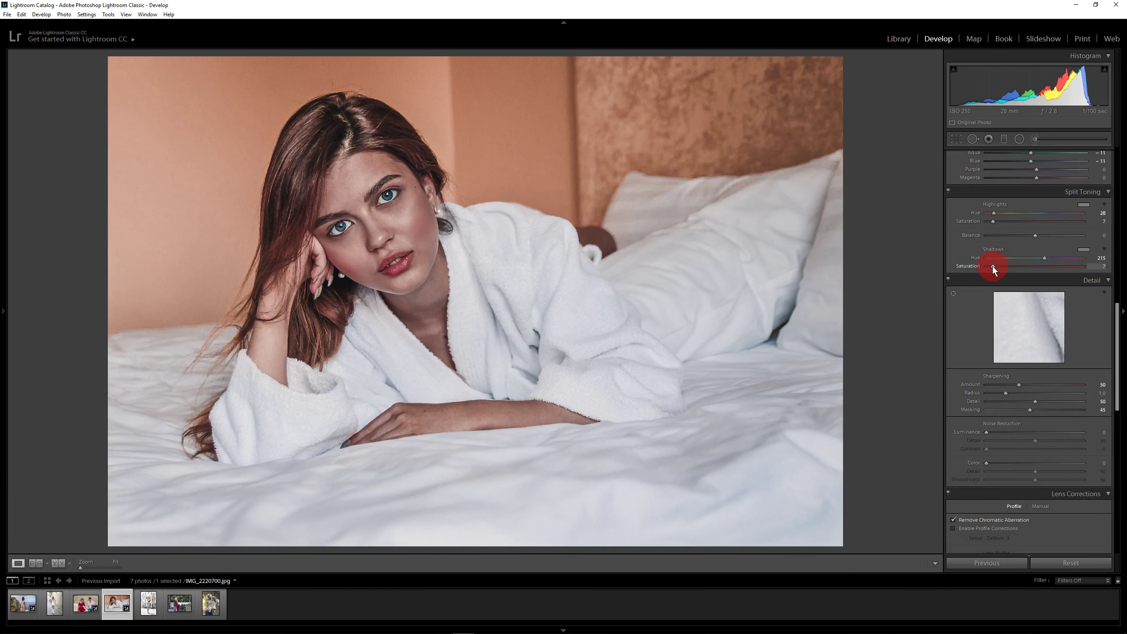
{"action": "left_click_drag", "start_coordinate": [993, 267], "coordinate": [1006, 268]}
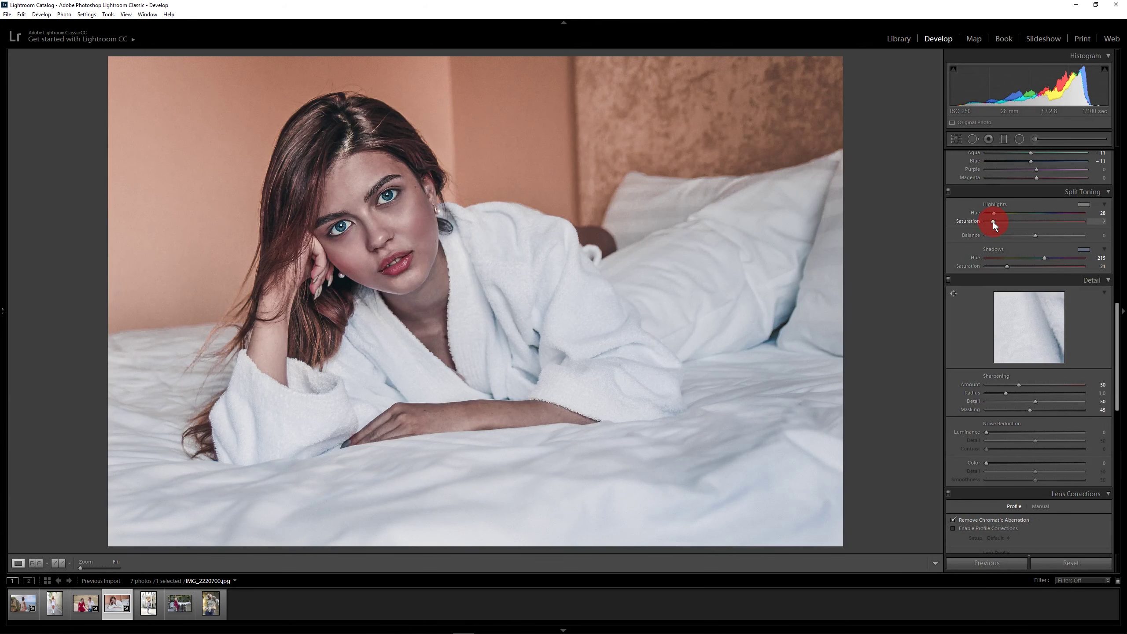
{"action": "left_click_drag", "start_coordinate": [992, 221], "coordinate": [997, 221]}
Save the refined look as a new INSTAGRAM preset named starting 'Insta_', then open the street photo.
{"action": "key", "text": "y"}
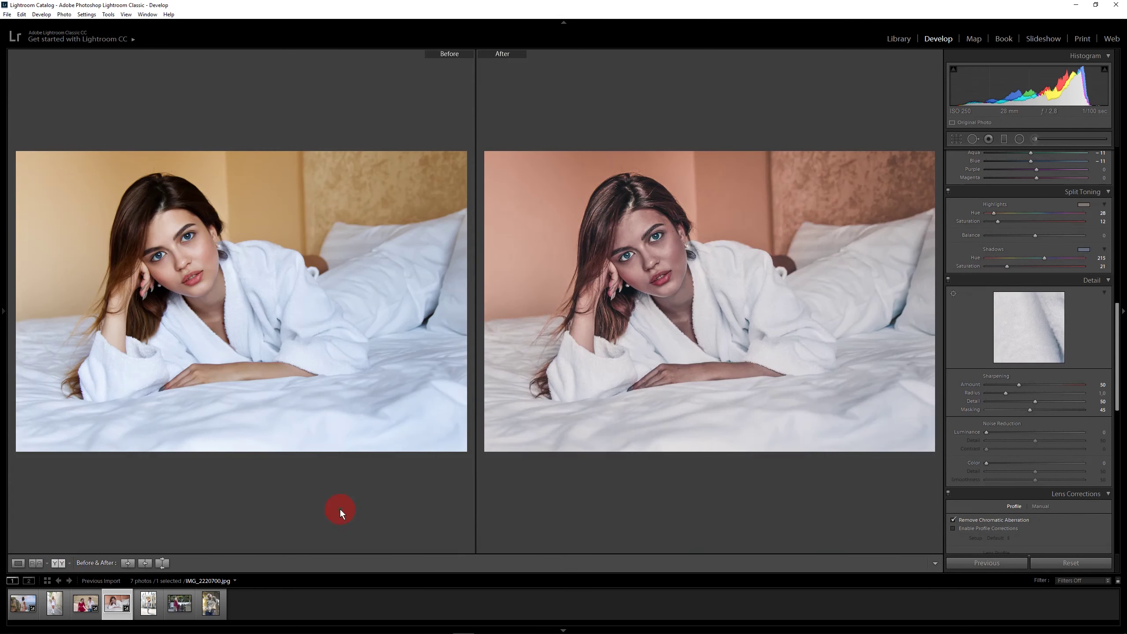
{"action": "left_click", "coordinate": [3, 311]}
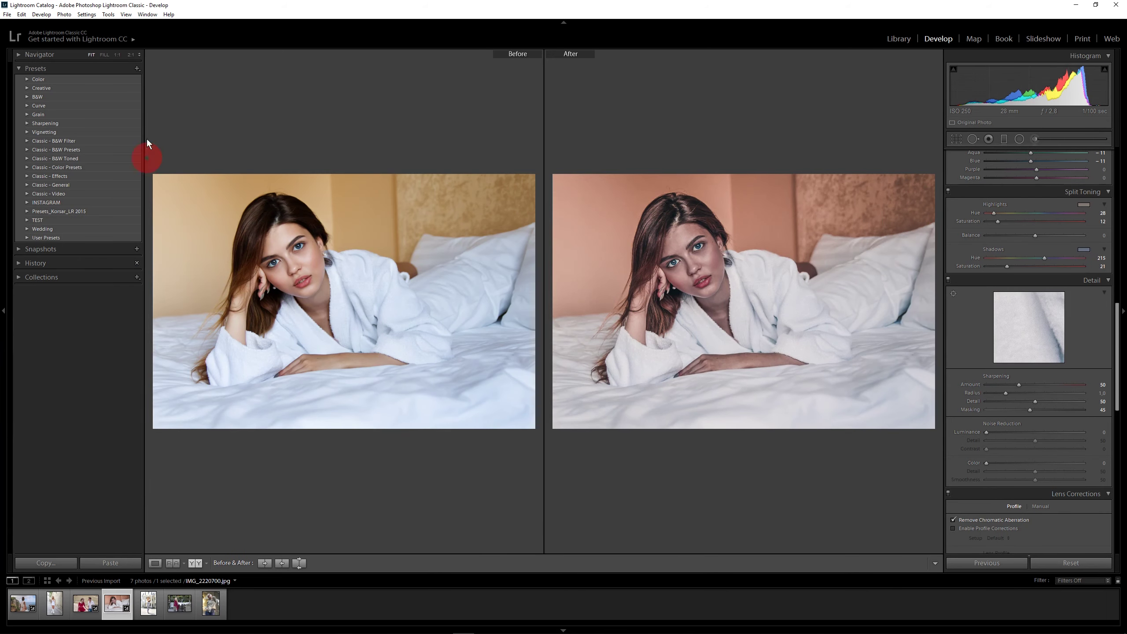
{"action": "left_click", "coordinate": [136, 68]}
{"action": "left_click", "coordinate": [153, 72]}
{"action": "left_click", "coordinate": [472, 277]}
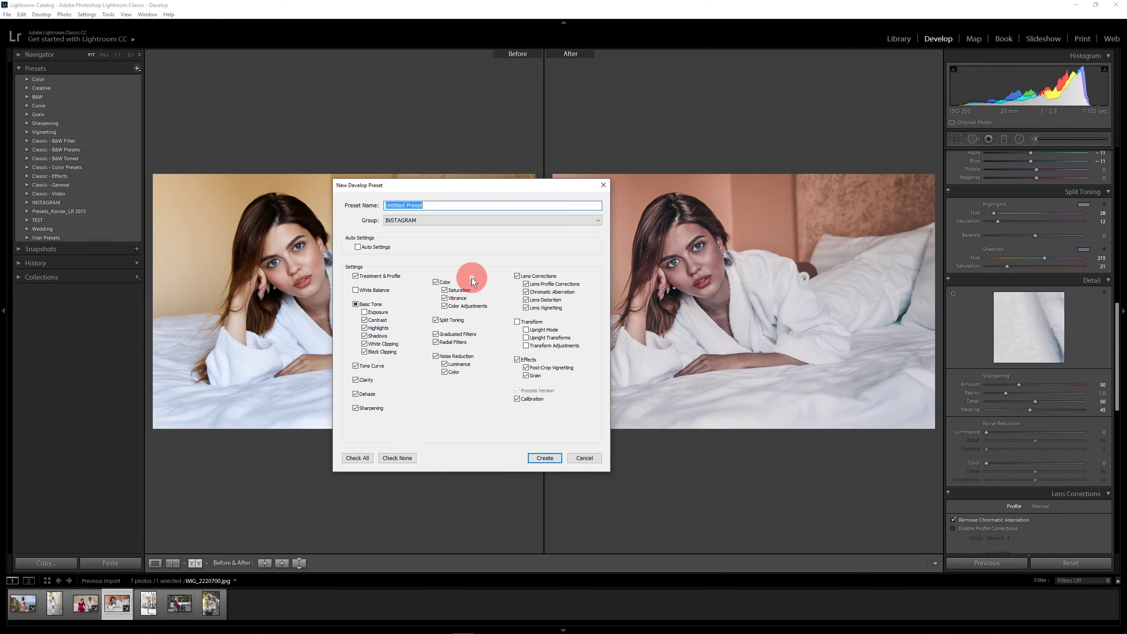
{"action": "type", "text": "Insta_"}
{"action": "left_click", "coordinate": [545, 457]}
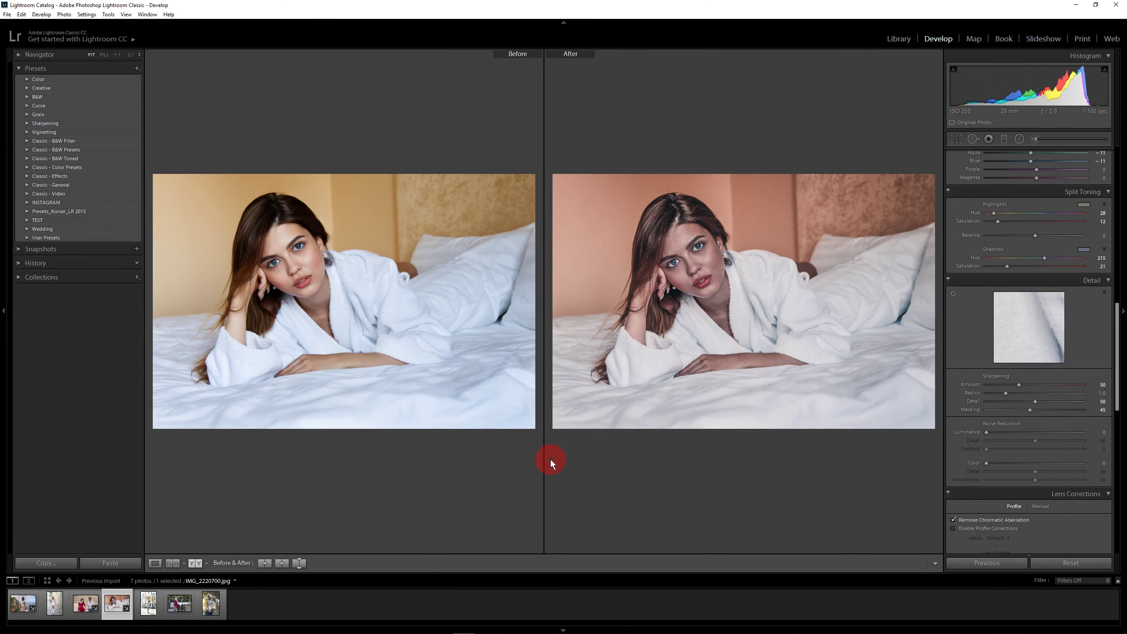
{"action": "left_click", "coordinate": [28, 202]}
{"action": "left_click", "coordinate": [55, 603]}
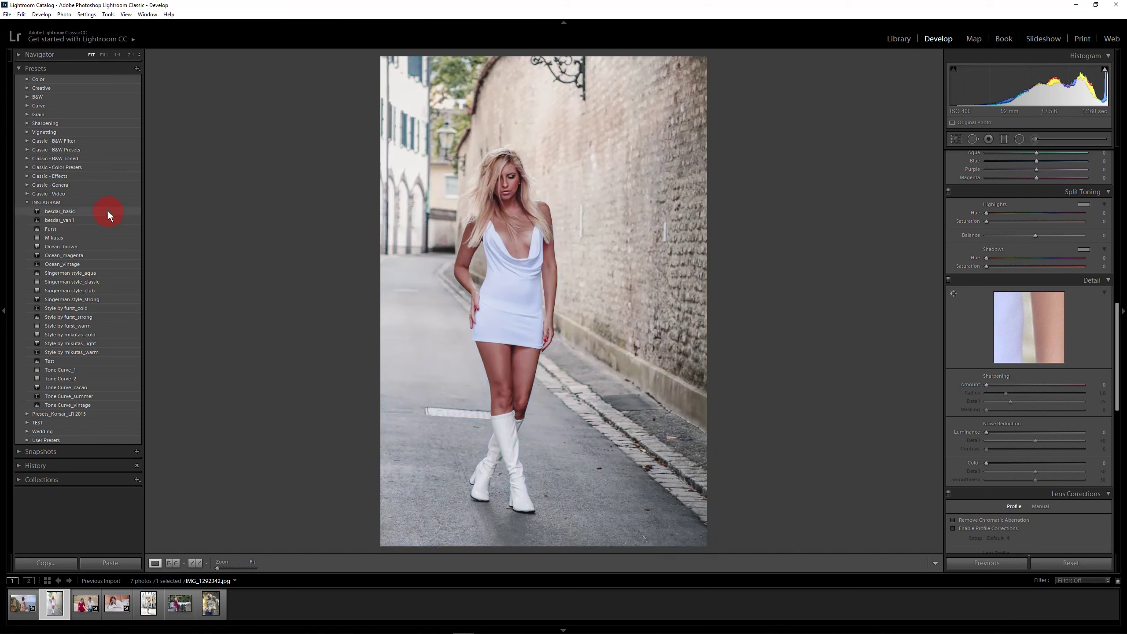
Apply besdar_basic then besdar_vanil to the street photo and warm its white balance slightly.
{"action": "left_click", "coordinate": [108, 212]}
{"action": "left_click", "coordinate": [90, 221]}
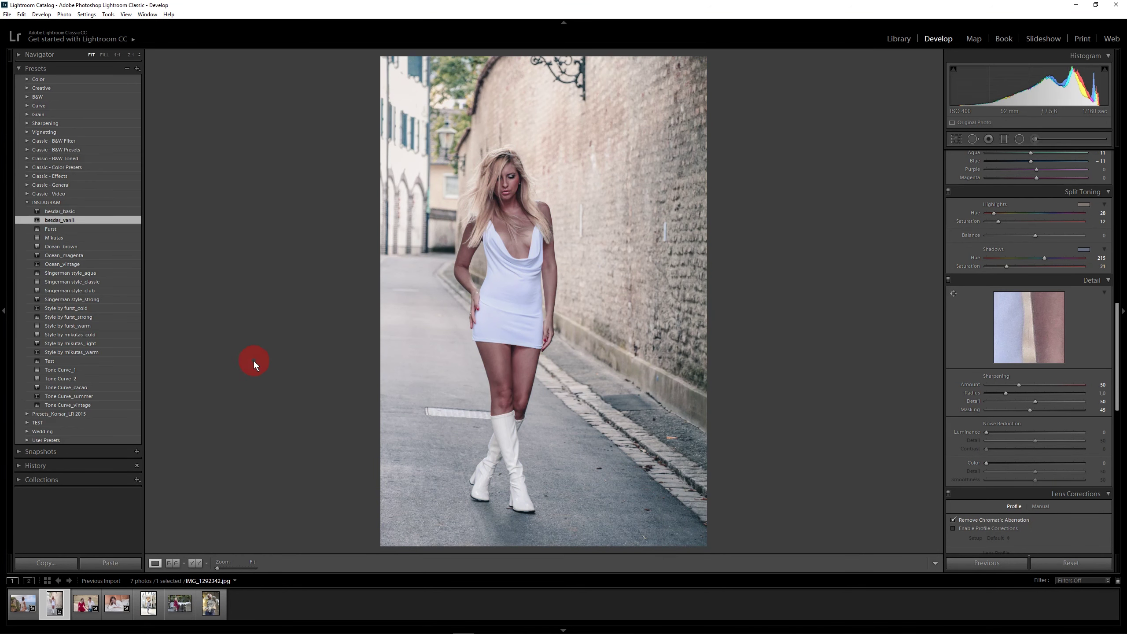
{"action": "scroll", "coordinate": [1035, 213], "scroll_direction": "up", "scroll_amount": 10}
{"action": "left_click_drag", "start_coordinate": [1035, 213], "coordinate": [1040, 209]}
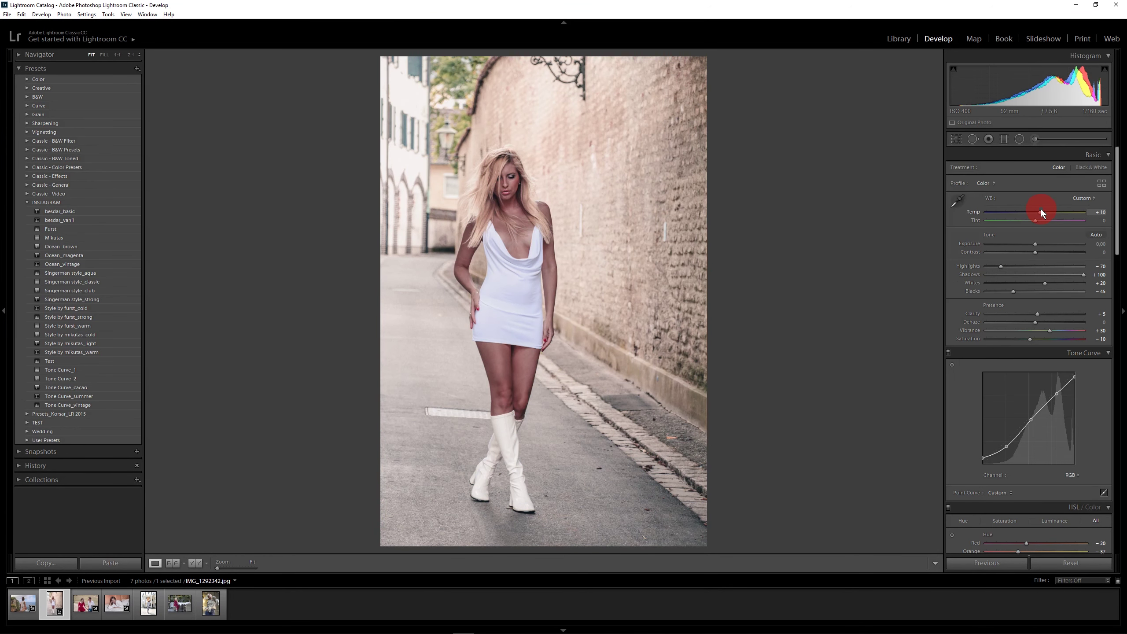
{"action": "left_click_drag", "start_coordinate": [1041, 209], "coordinate": [1039, 209]}
{"action": "left_click_drag", "start_coordinate": [1117, 229], "coordinate": [1125, 311]}
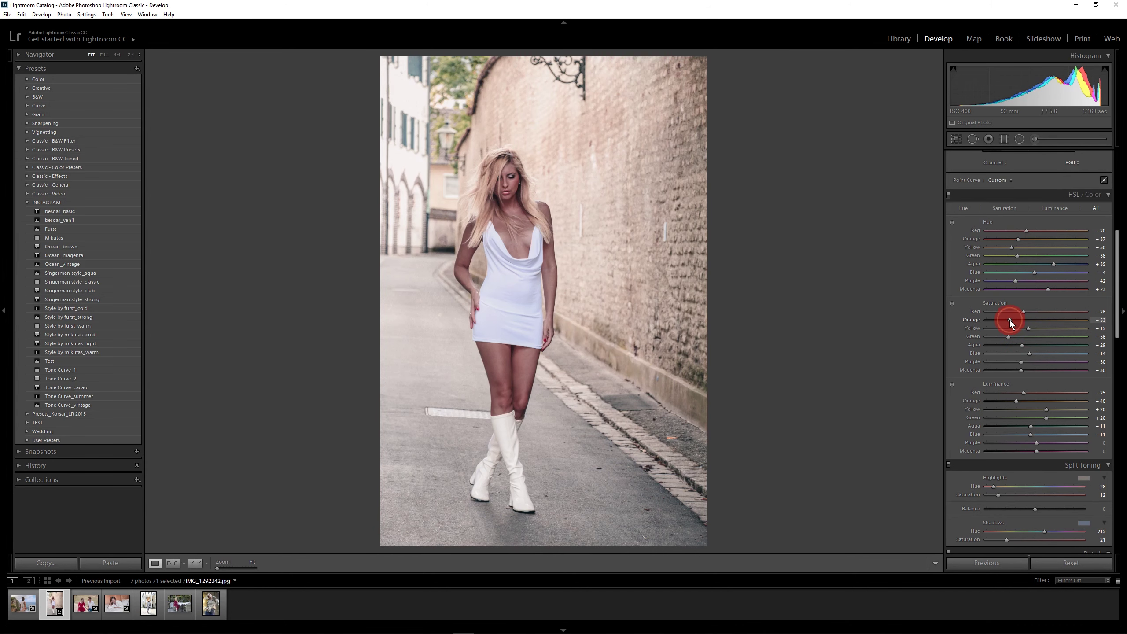
{"action": "left_click_drag", "start_coordinate": [1117, 319], "coordinate": [1124, 386]}
Compare the street photo Before/After, then return to Loupe and open the sunglasses portrait.
{"action": "left_click", "coordinate": [195, 563]}
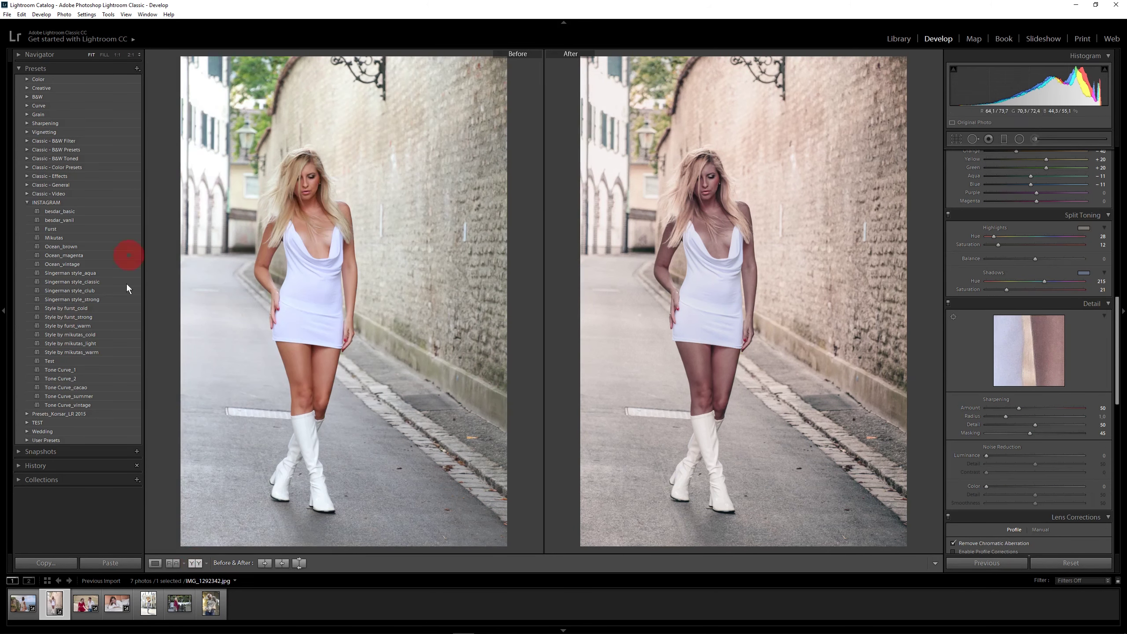
{"action": "left_click_drag", "start_coordinate": [801, 550], "coordinate": [804, 564]}
{"action": "left_click", "coordinate": [154, 563]}
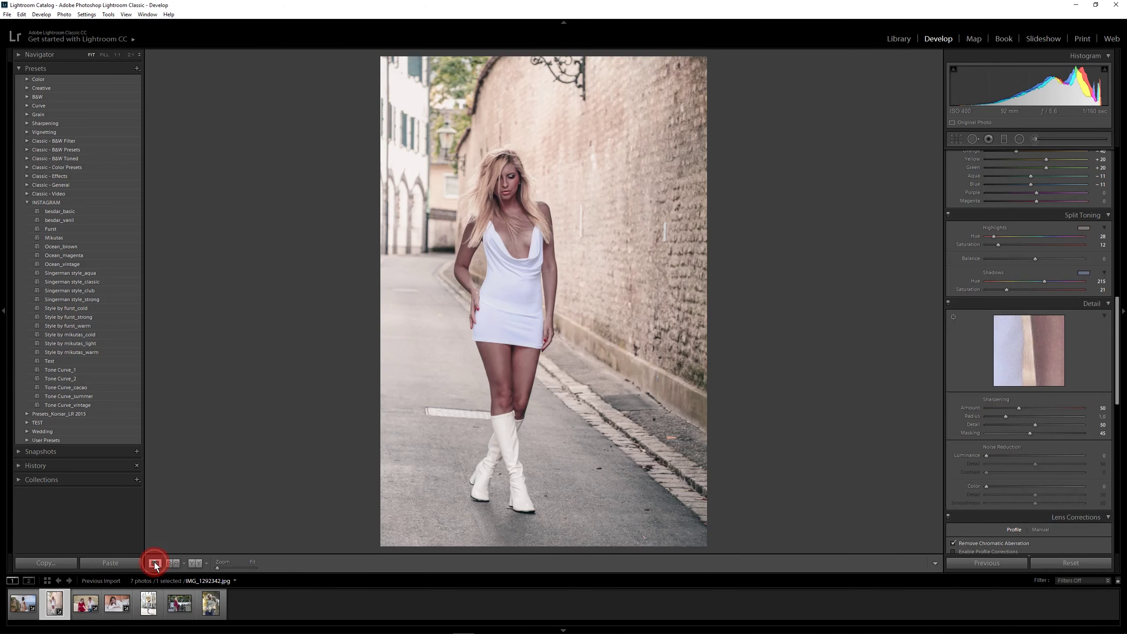
{"action": "left_click", "coordinate": [206, 607]}
{"action": "left_click", "coordinate": [788, 415]}
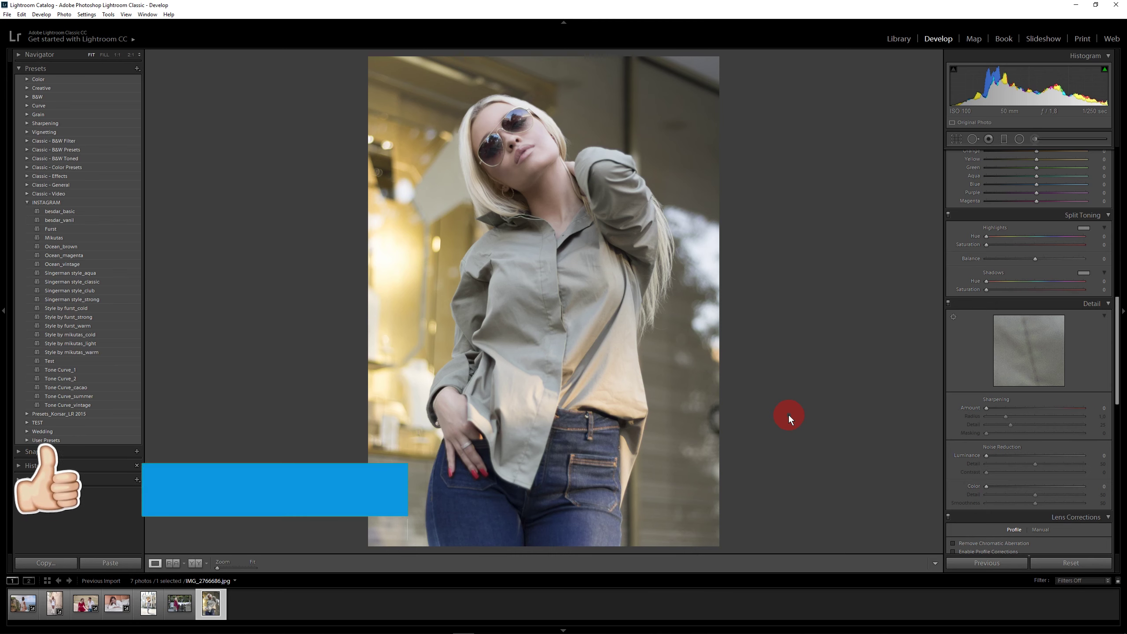
Use The Fader plug-in to apply INSTAGRAM's besdar_basic preset at opacity 128.
{"action": "left_click", "coordinate": [7, 14]}
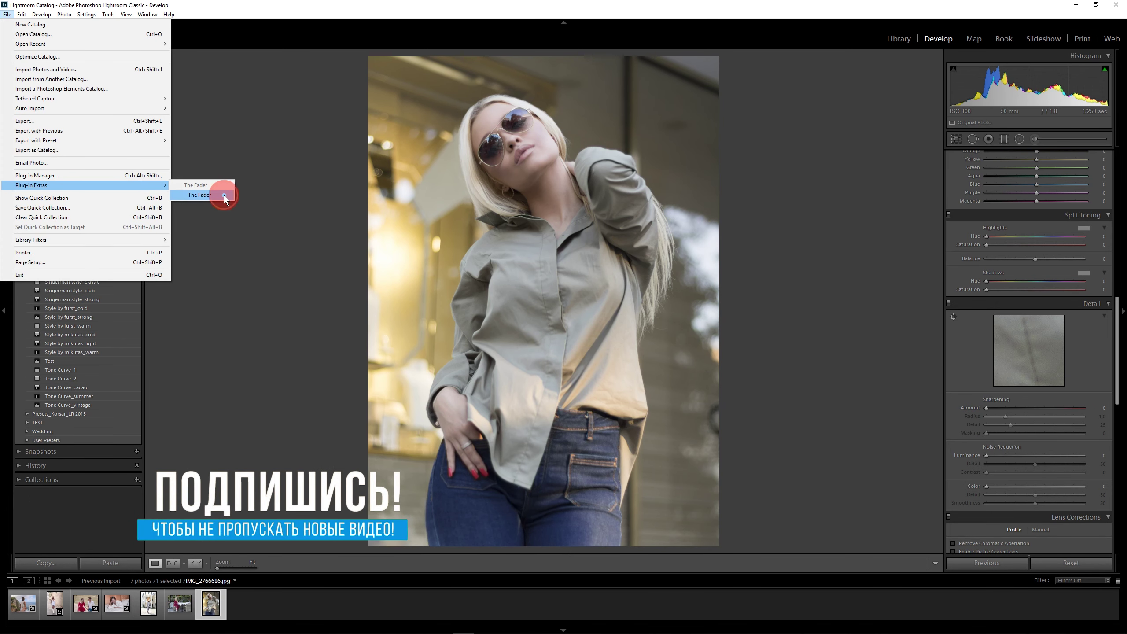
{"action": "left_click", "coordinate": [208, 195]}
{"action": "left_click", "coordinate": [543, 312]}
{"action": "left_click", "coordinate": [483, 459]}
{"action": "left_click", "coordinate": [654, 312]}
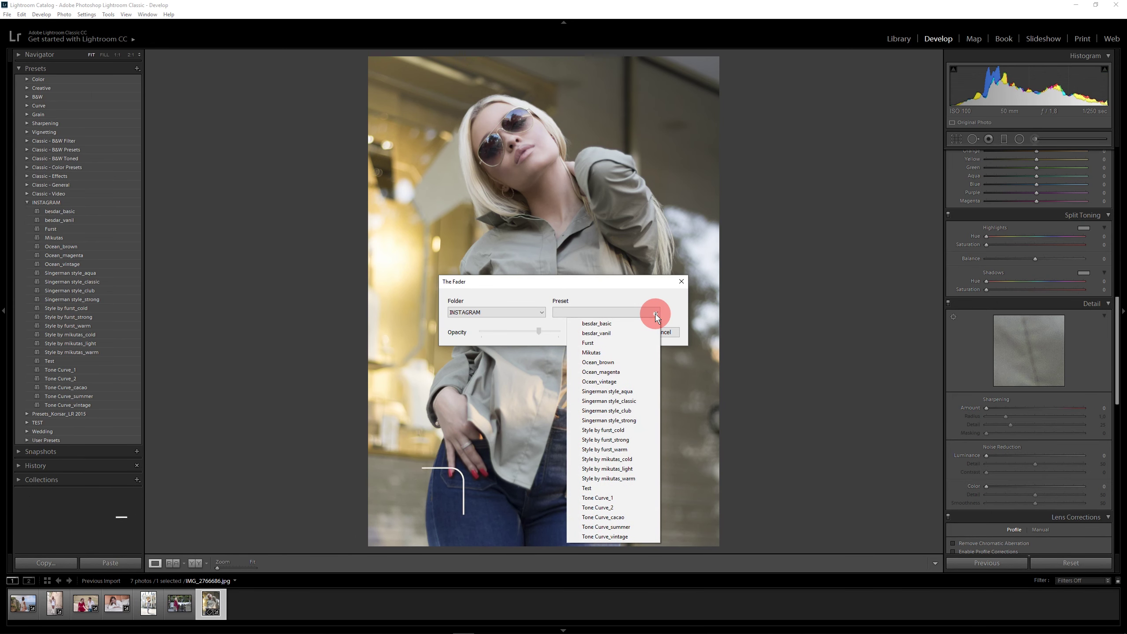
{"action": "left_click", "coordinate": [625, 327]}
{"action": "left_click_drag", "start_coordinate": [618, 282], "coordinate": [912, 65]}
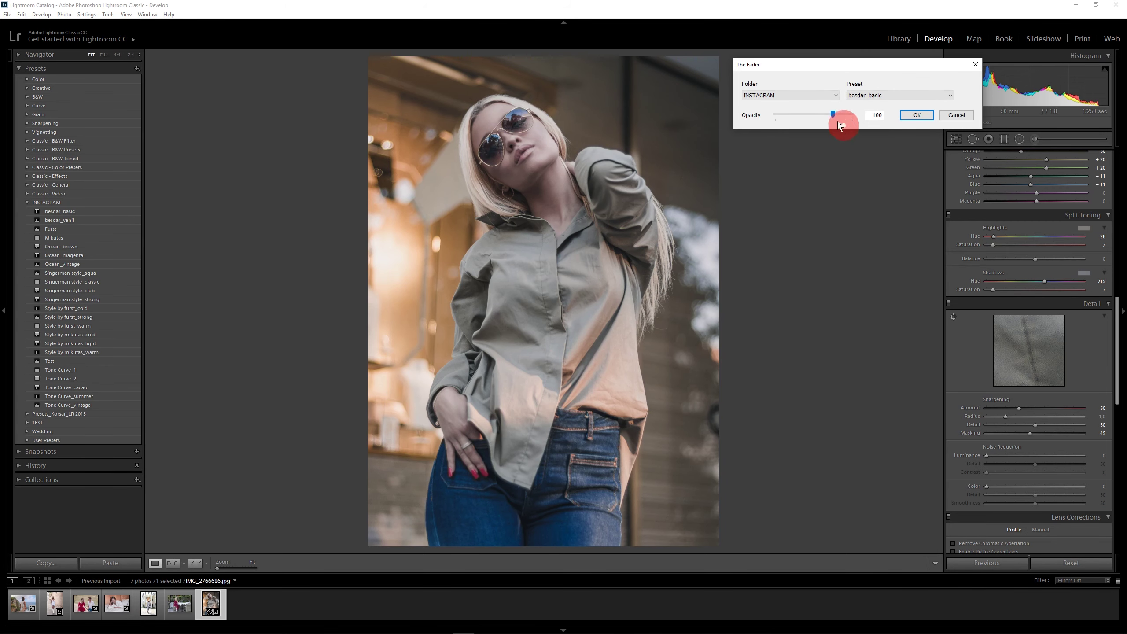
{"action": "left_click_drag", "start_coordinate": [832, 114], "coordinate": [844, 114]}
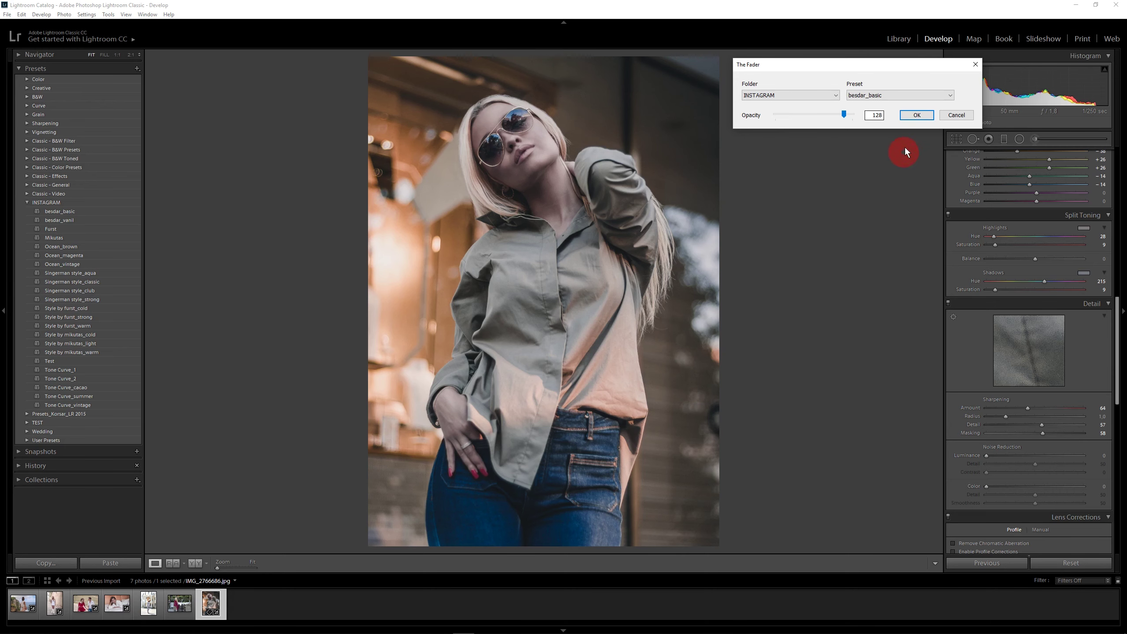
{"action": "left_click", "coordinate": [916, 116]}
{"action": "scroll", "coordinate": [998, 222], "scroll_direction": "up", "scroll_amount": 10}
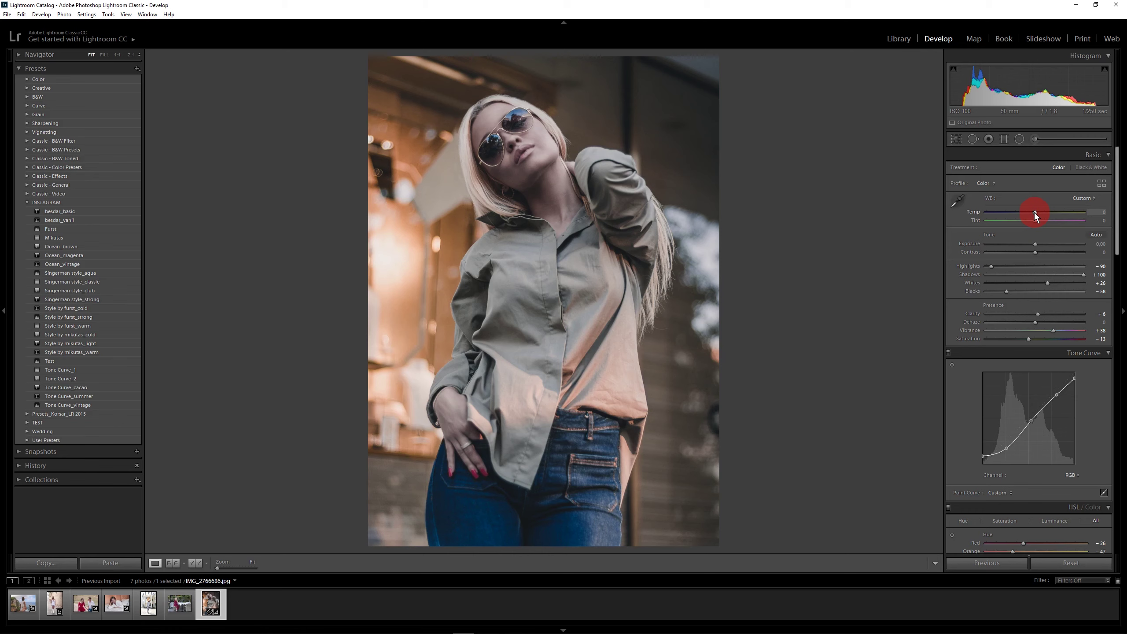
Apply the besdar_vanil preset to the portrait and set Temp to +10.
{"action": "left_click_drag", "start_coordinate": [1034, 213], "coordinate": [1038, 212]}
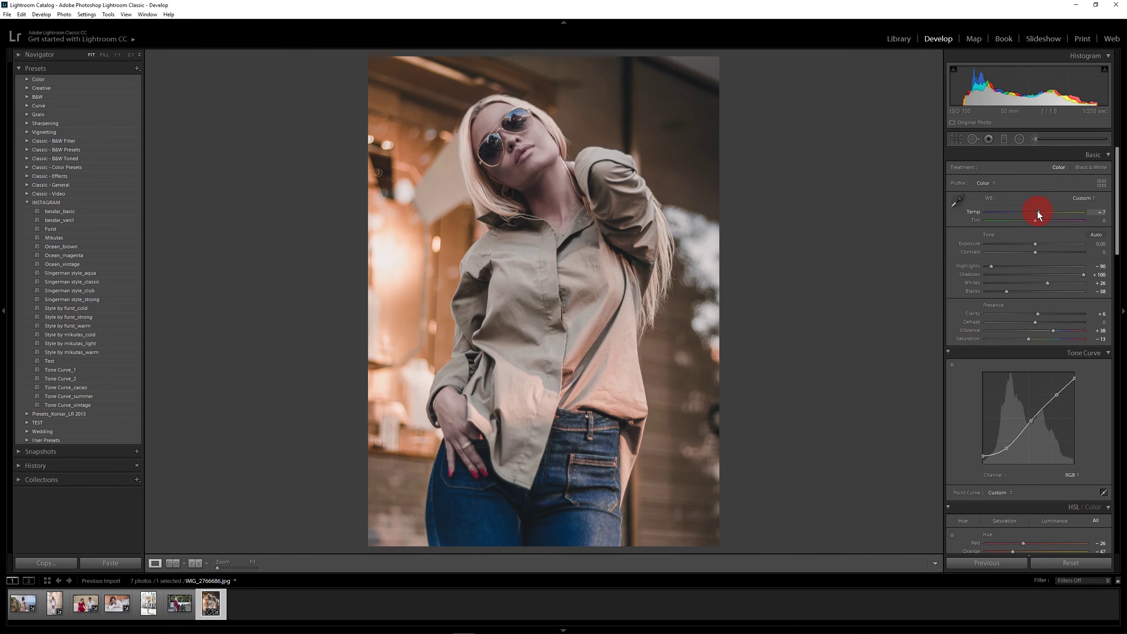
{"action": "left_click", "coordinate": [195, 563]}
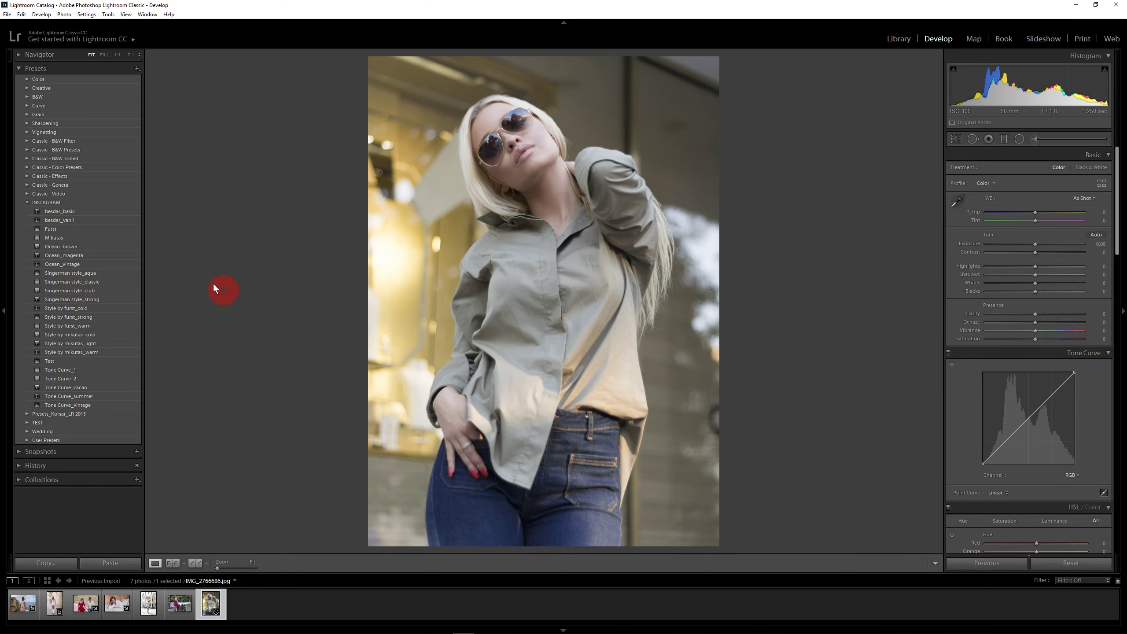
{"action": "left_click", "coordinate": [77, 220]}
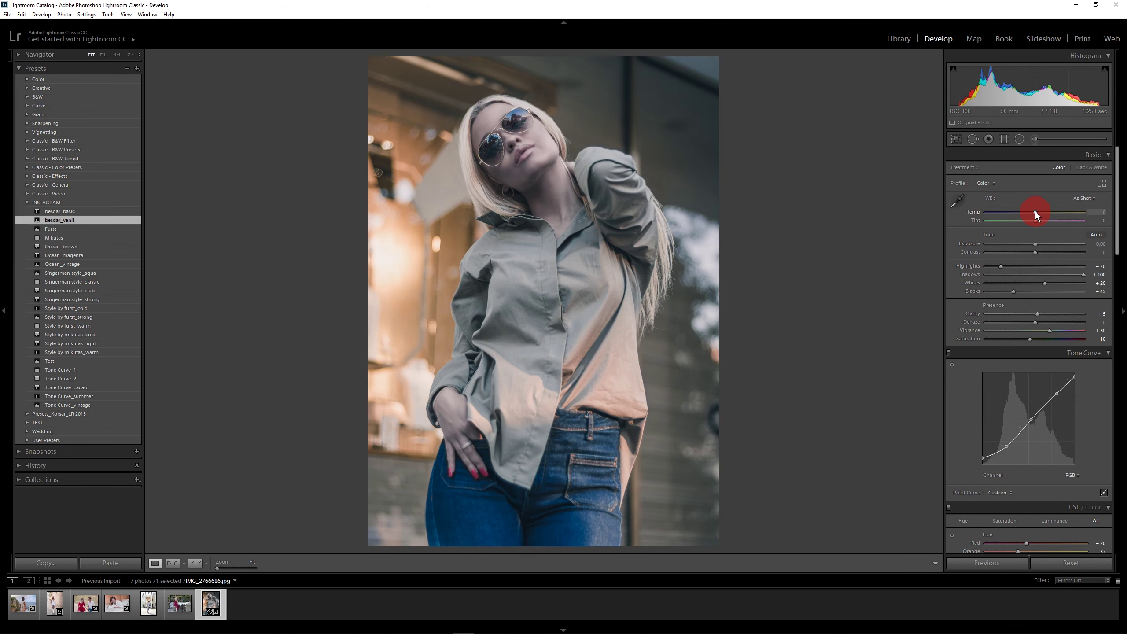
{"action": "left_click_drag", "start_coordinate": [1035, 212], "coordinate": [1039, 211]}
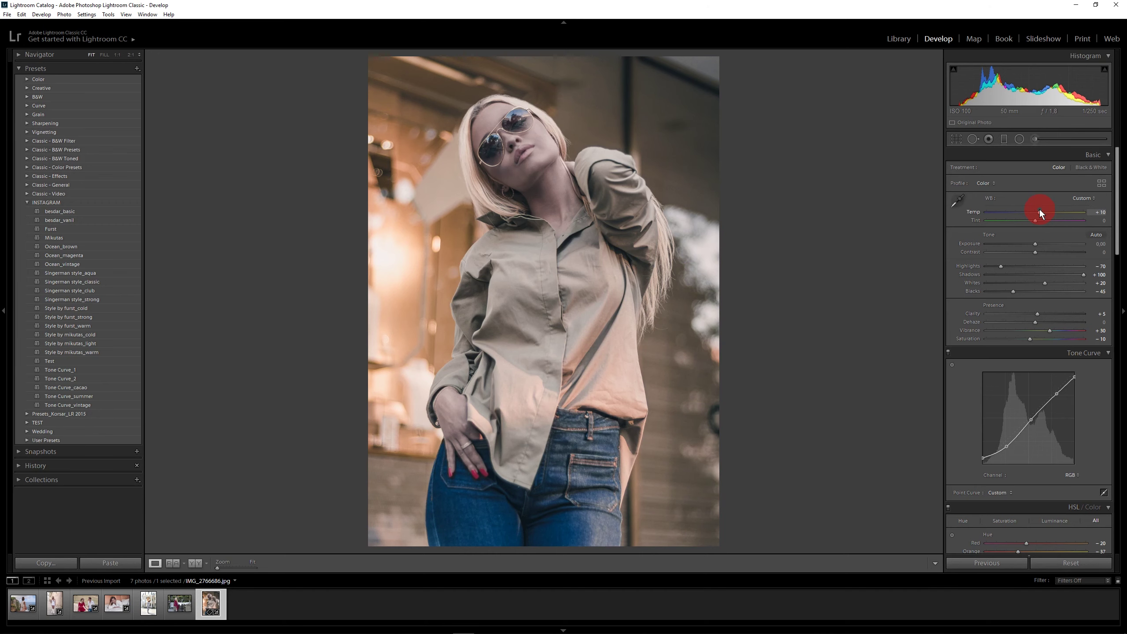
Raise the Tone Curve black point to fade shadows and set Blacks to -67.
{"action": "scroll", "coordinate": [1029, 310], "scroll_direction": "down", "scroll_amount": 3}
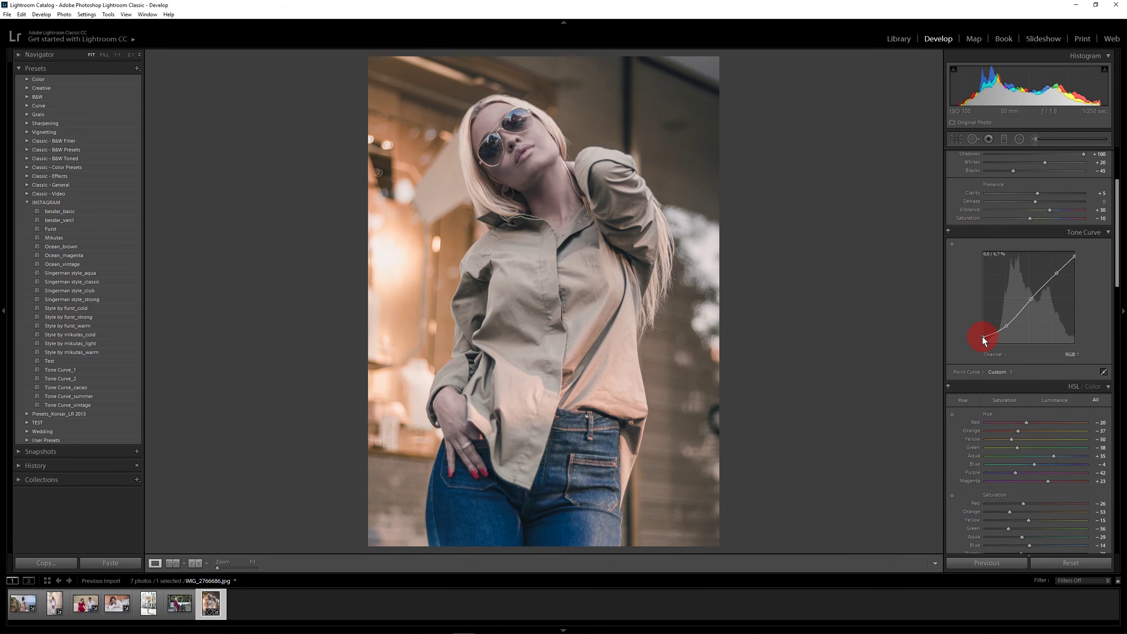
{"action": "left_click_drag", "start_coordinate": [982, 340], "coordinate": [982, 333]}
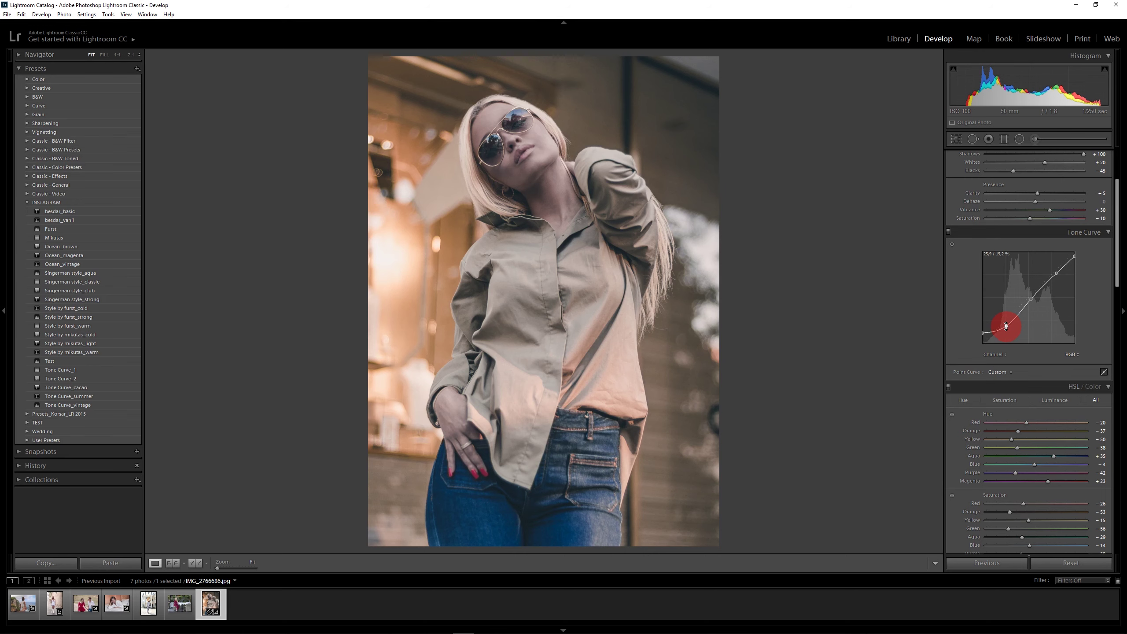
{"action": "scroll", "coordinate": [1088, 285], "scroll_direction": "up", "scroll_amount": 3}
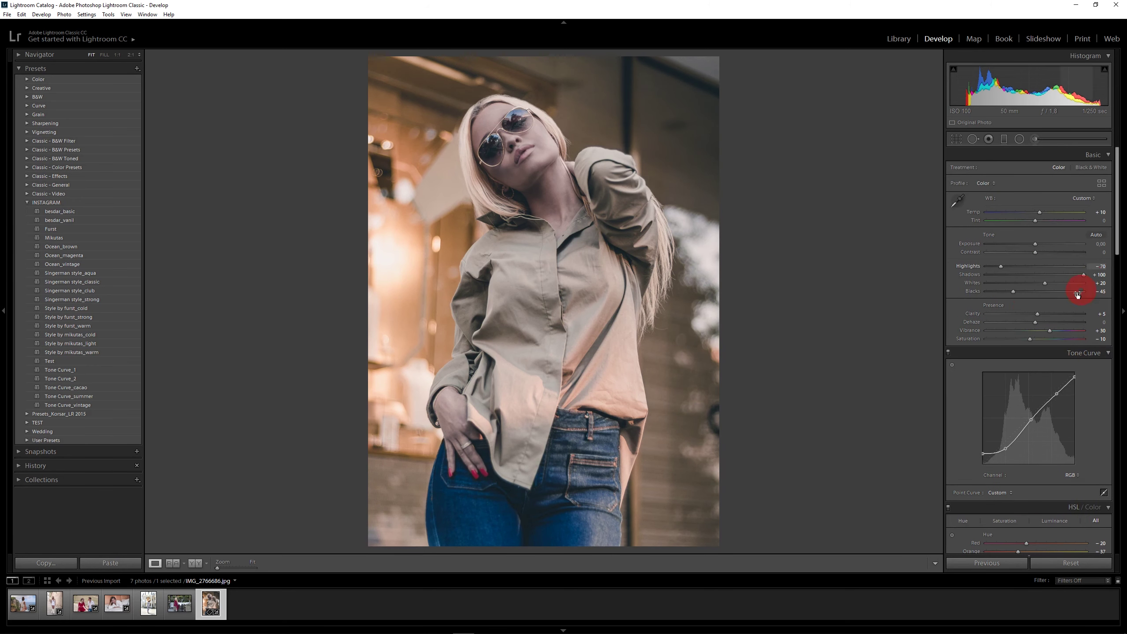
{"action": "left_click_drag", "start_coordinate": [1012, 291], "coordinate": [1007, 292]}
{"action": "scroll", "coordinate": [1105, 242], "scroll_direction": "down", "scroll_amount": 1}
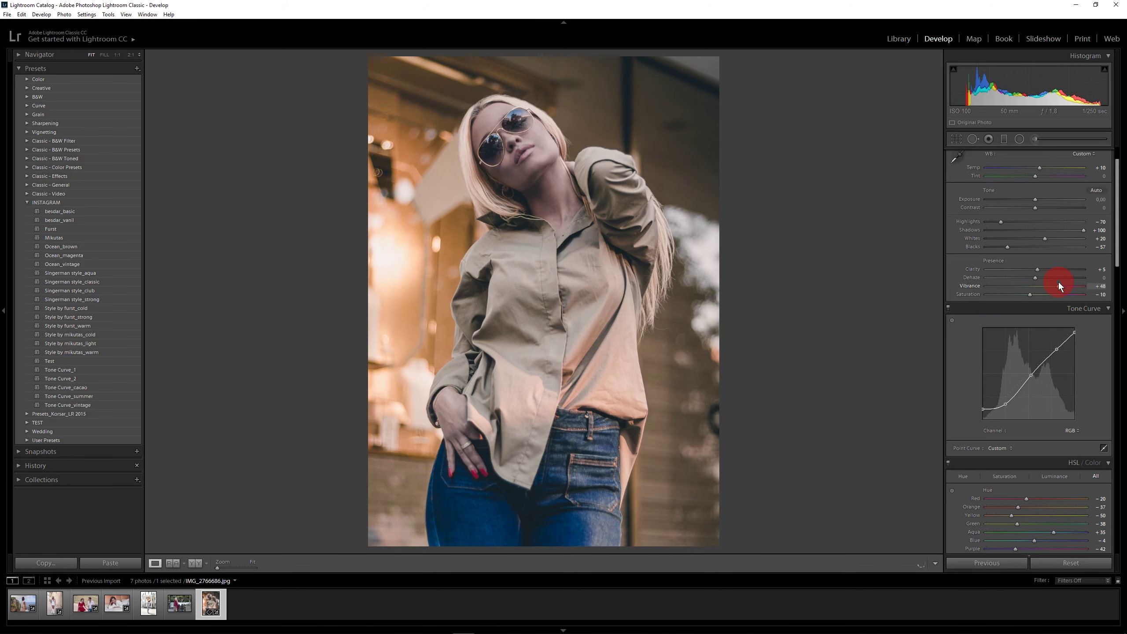
Raise Orange Saturation to about -11, darken Orange Luminance slightly, and compare before/after.
{"action": "left_click_drag", "start_coordinate": [1117, 252], "coordinate": [1117, 327]}
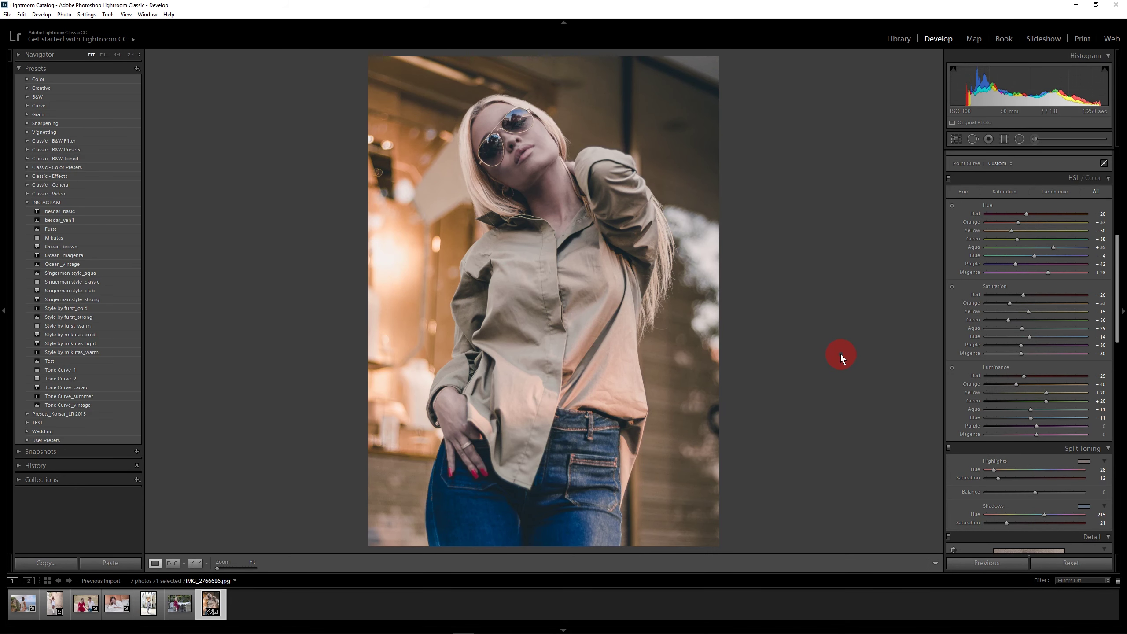
{"action": "left_click_drag", "start_coordinate": [1006, 304], "coordinate": [1031, 303]}
{"action": "left_click_drag", "start_coordinate": [1019, 387], "coordinate": [1014, 384]}
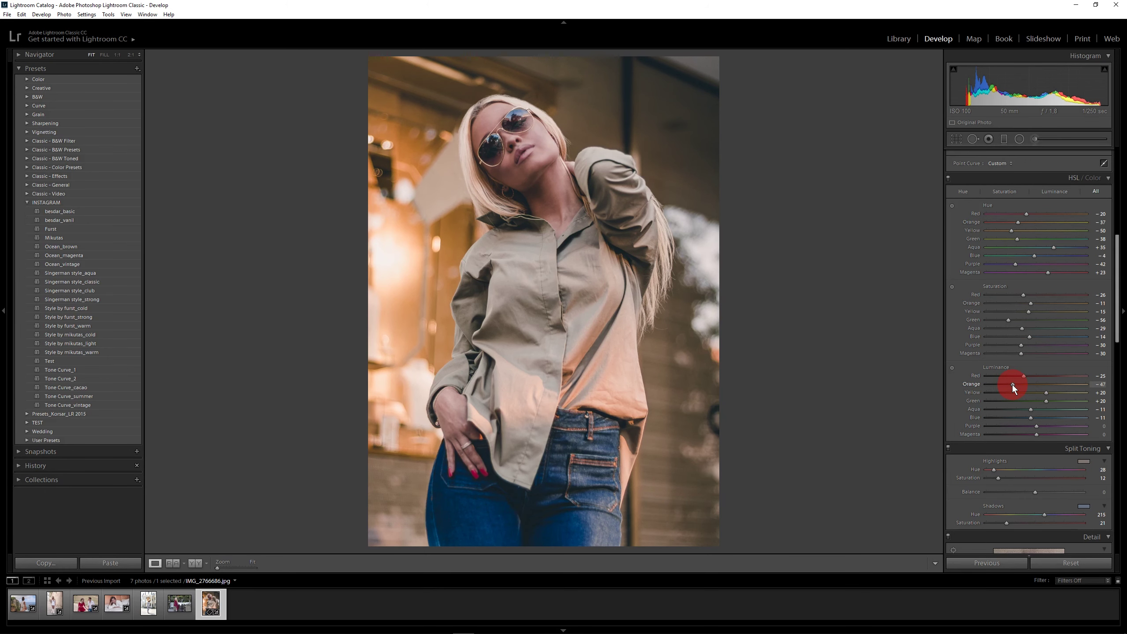
{"action": "left_click_drag", "start_coordinate": [1030, 303], "coordinate": [1035, 302]}
{"action": "left_click_drag", "start_coordinate": [1008, 384], "coordinate": [1005, 384]}
{"action": "scroll", "coordinate": [1005, 385], "scroll_direction": "up", "scroll_amount": 3}
{"action": "left_click", "coordinate": [195, 563]}
{"action": "left_click", "coordinate": [4, 264]}
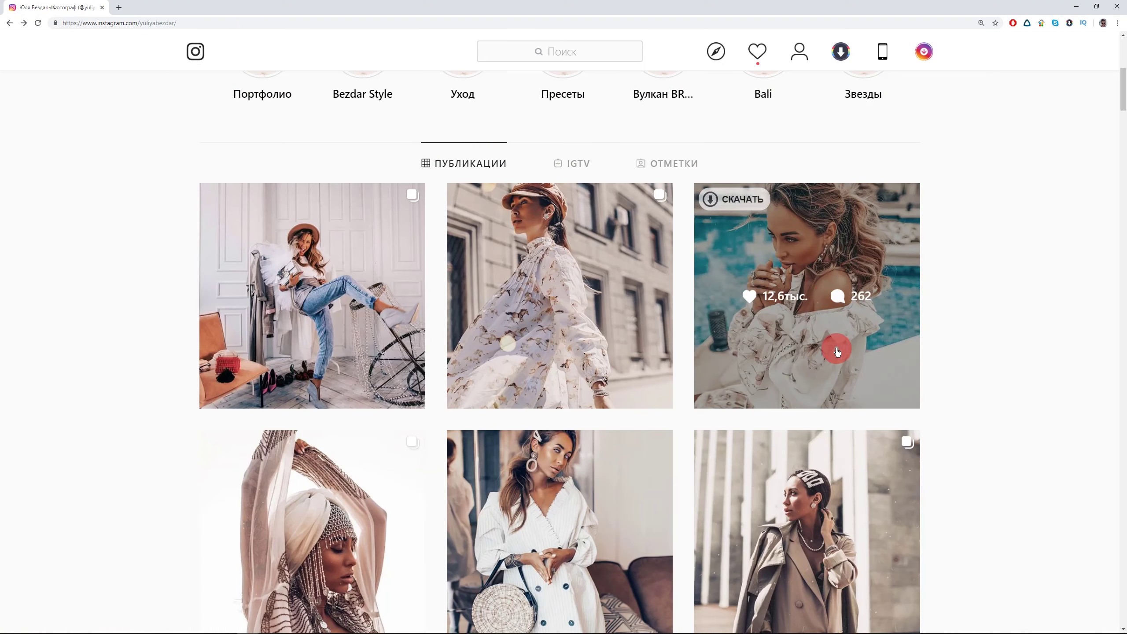
{"action": "left_click", "coordinate": [836, 349]}
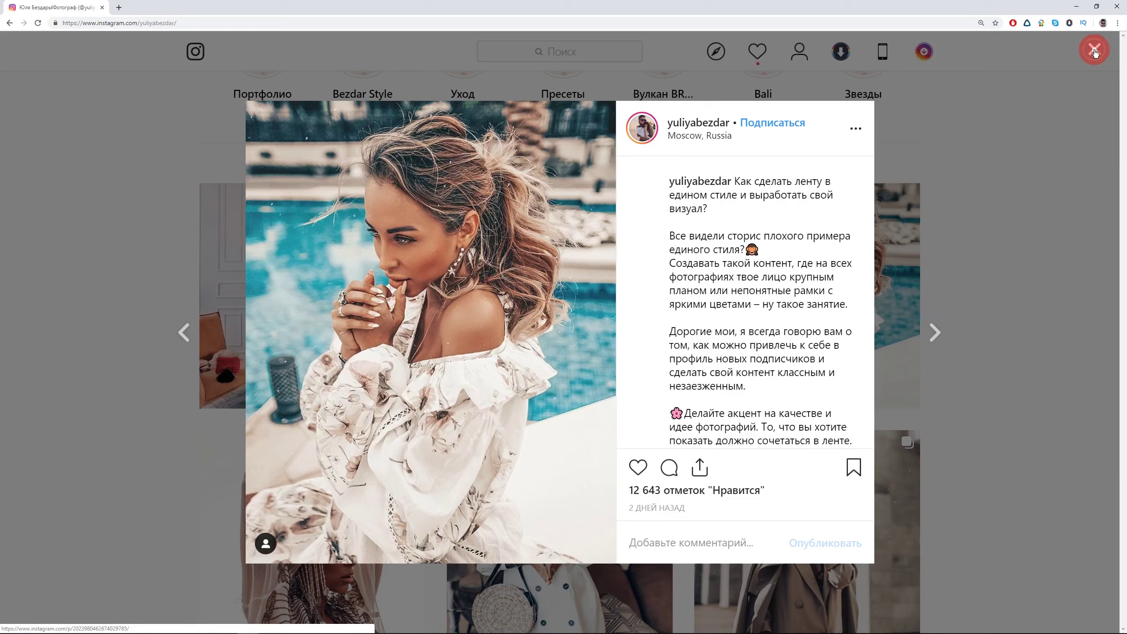
{"action": "left_click", "coordinate": [1094, 50]}
{"action": "left_click", "coordinate": [897, 302]}
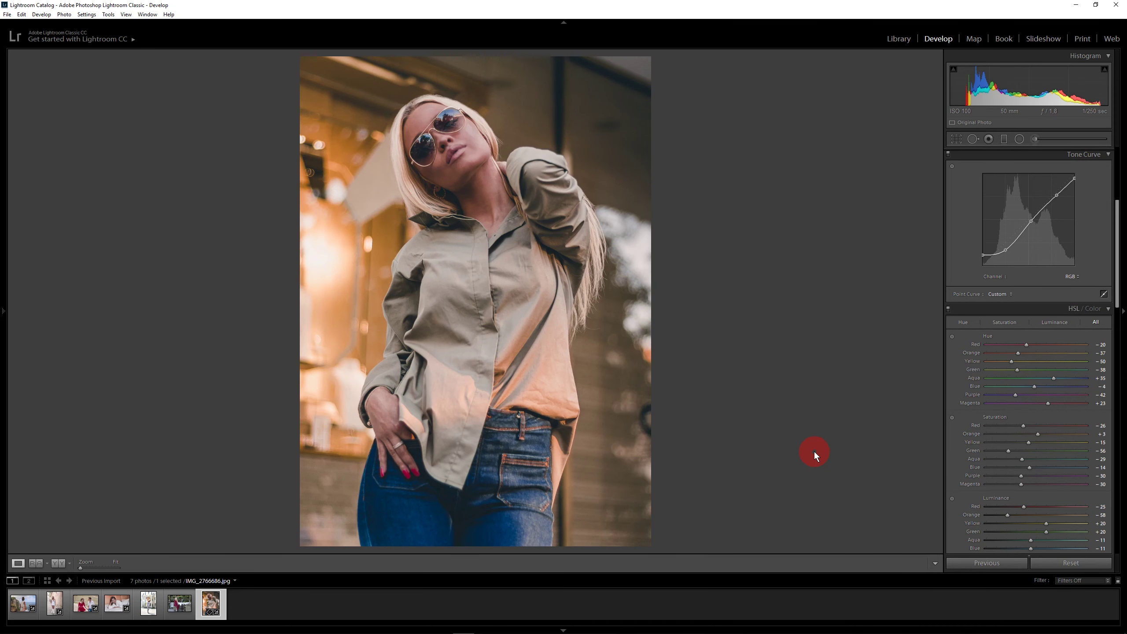
Edit a copy with Lightroom adjustments in Photoshop, preview Dust_3, and select the Dust_2 texture.
{"action": "key", "text": "ctrl+e"}
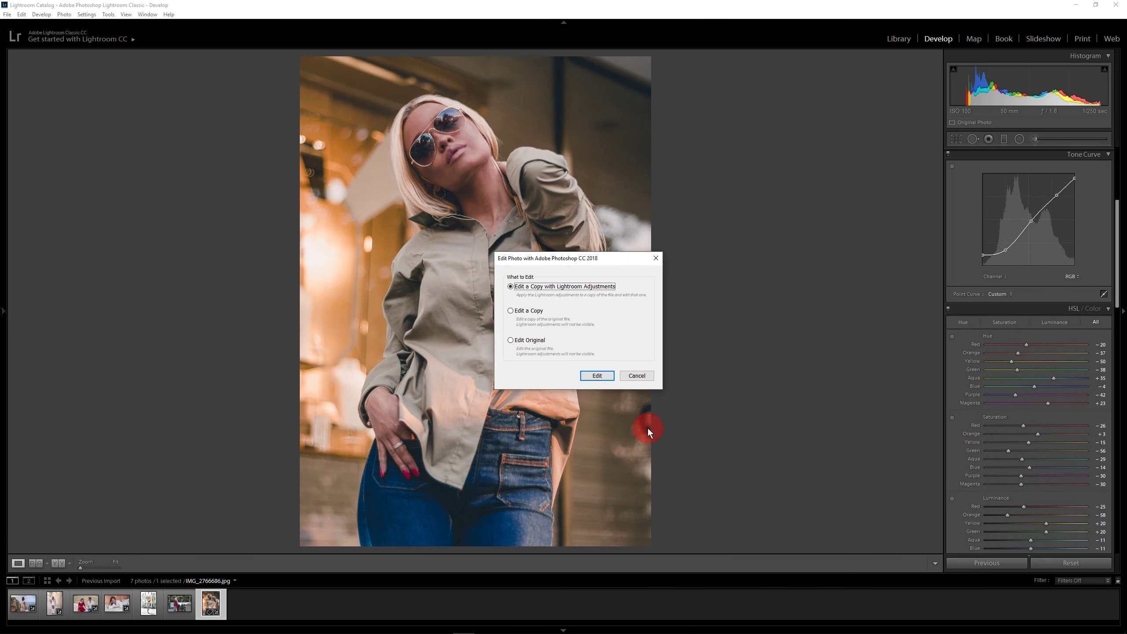
{"action": "left_click", "coordinate": [597, 375]}
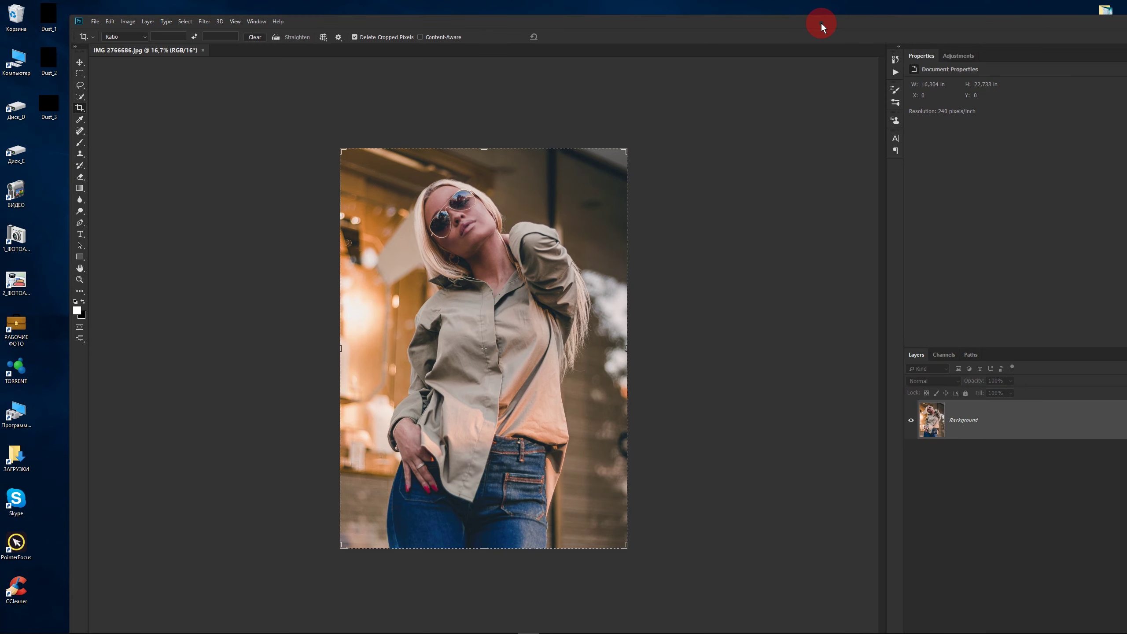
{"action": "left_click", "coordinate": [50, 25]}
{"action": "double_click", "coordinate": [50, 25]}
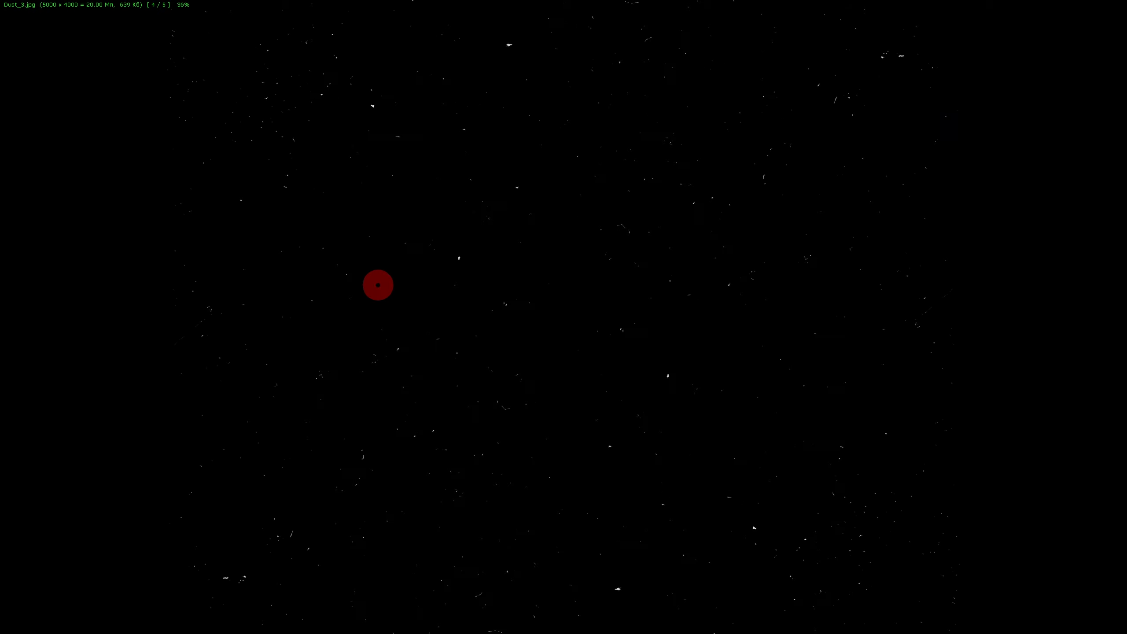
{"action": "key", "text": "Escape"}
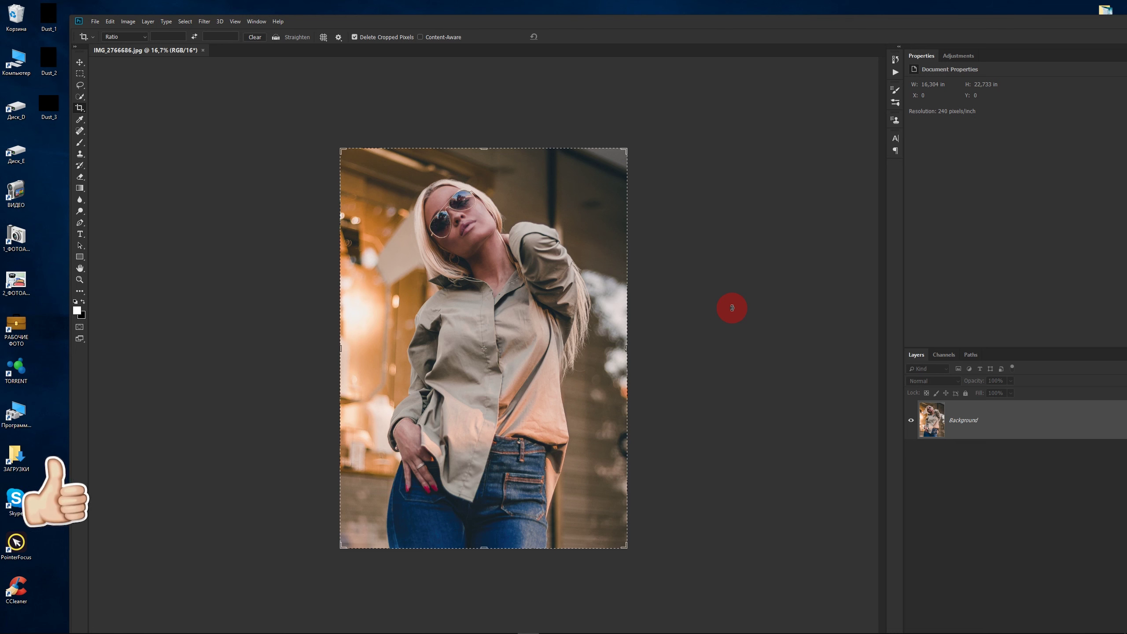
{"action": "left_click", "coordinate": [48, 62]}
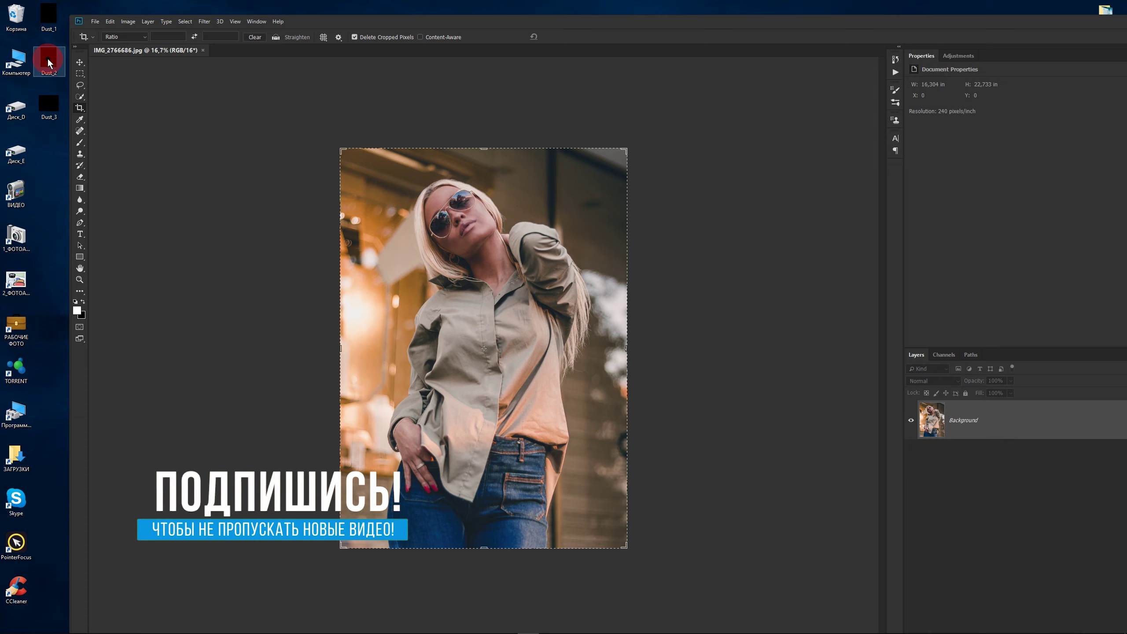
{"action": "left_click", "coordinate": [188, 226]}
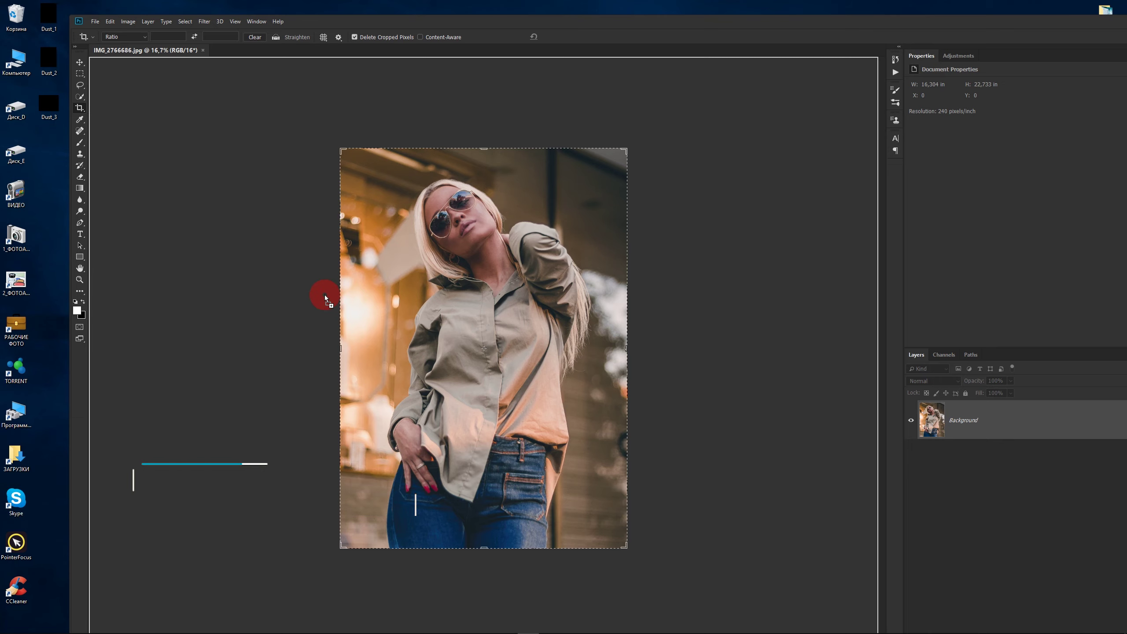
Place Dust_2 over the portrait, stretch it to cover the photo, and set Screen blending.
{"action": "left_click_drag", "start_coordinate": [325, 297], "coordinate": [323, 296]}
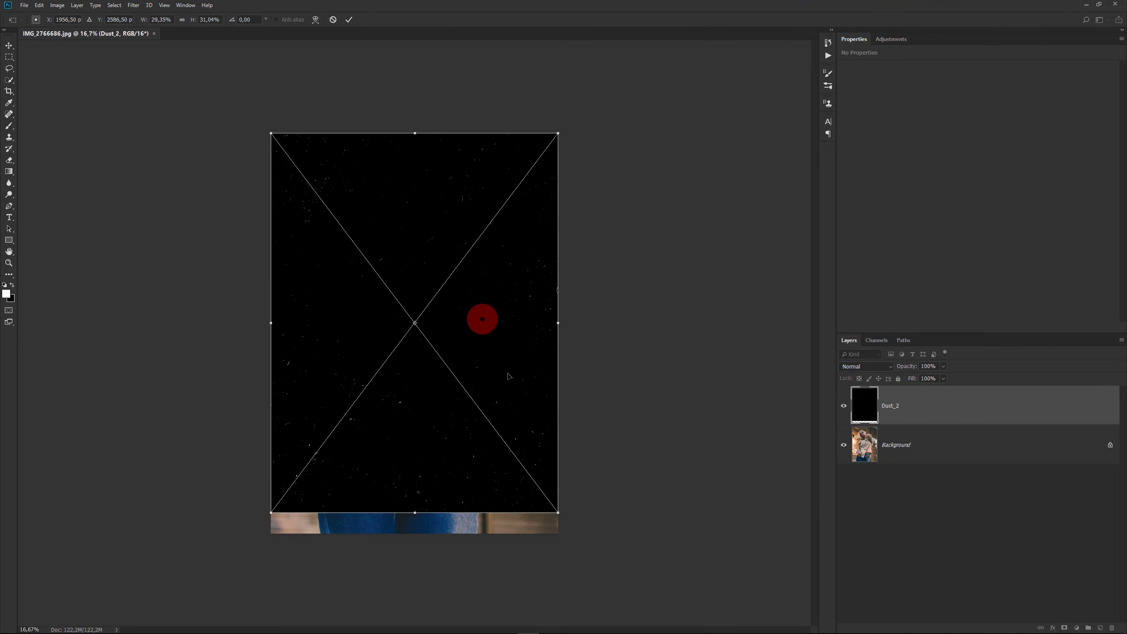
{"action": "left_click_drag", "start_coordinate": [414, 511], "coordinate": [413, 531]}
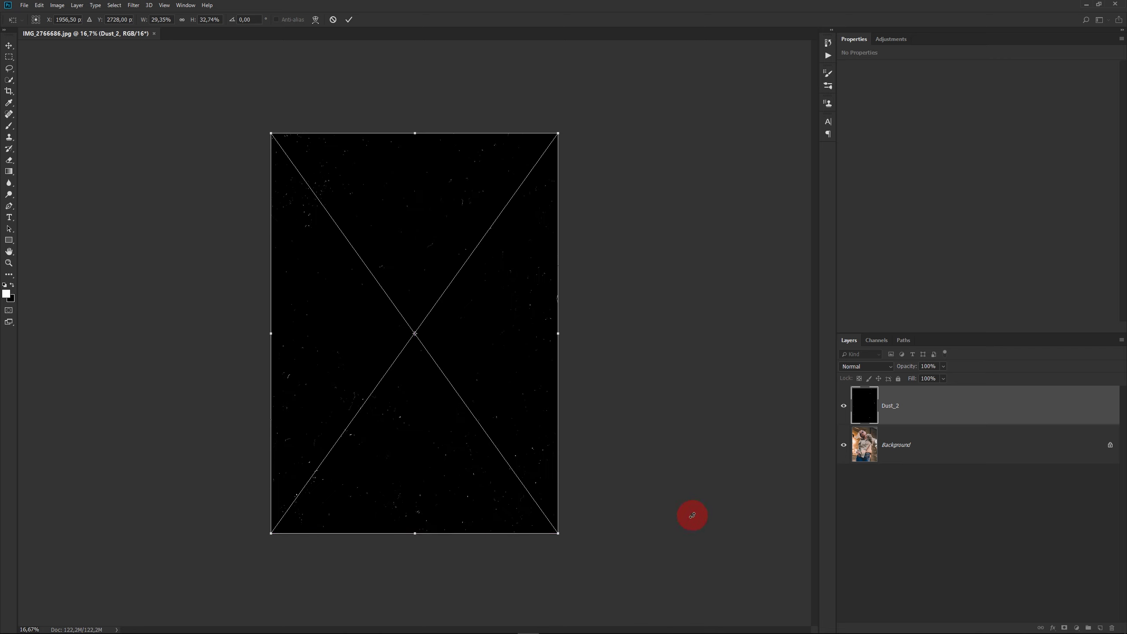
{"action": "left_click", "coordinate": [349, 19]}
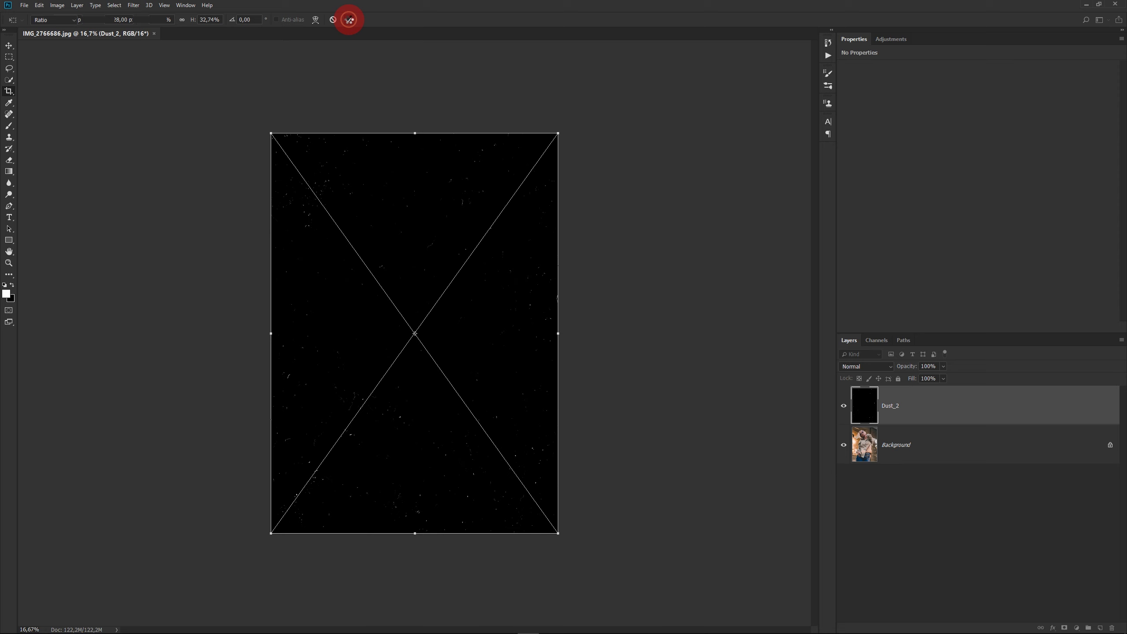
{"action": "left_click", "coordinate": [891, 367]}
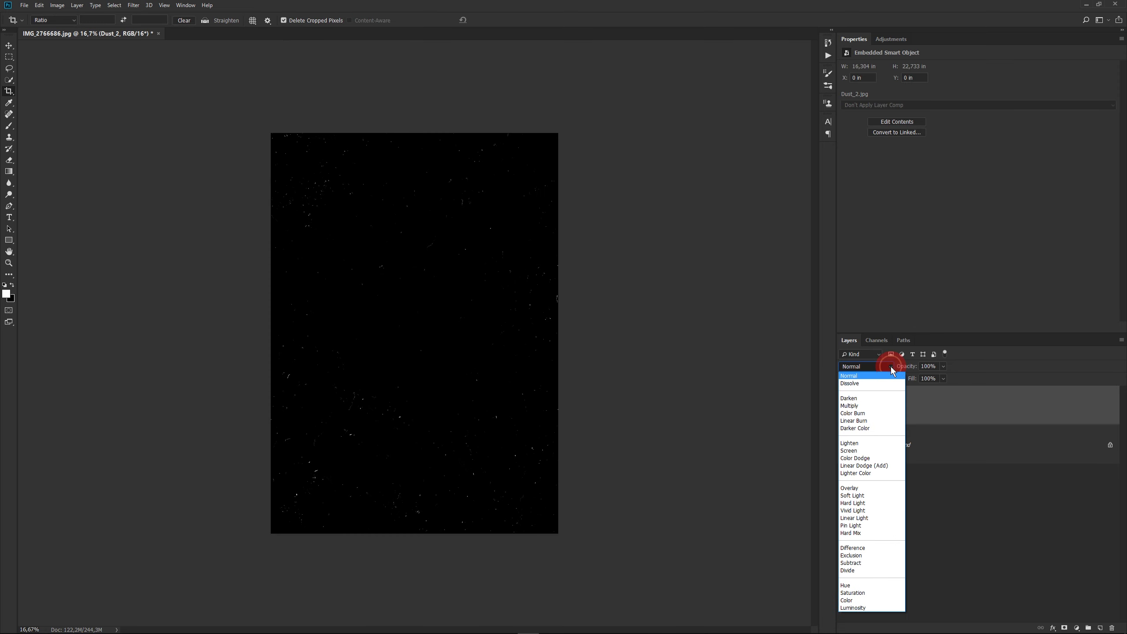
{"action": "left_click", "coordinate": [869, 450]}
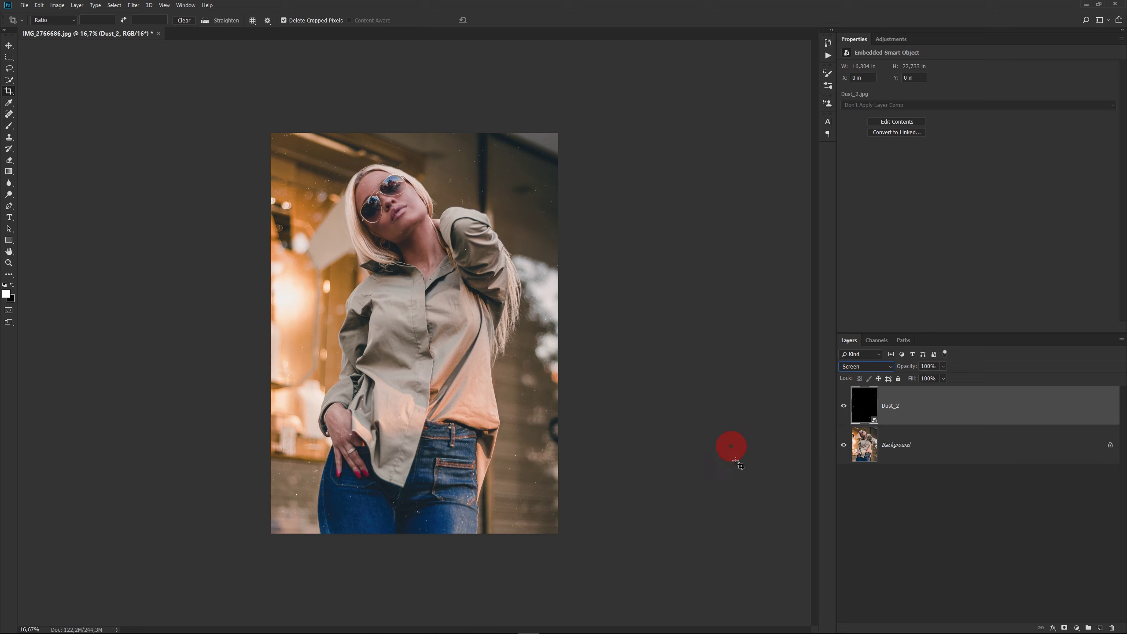
Duplicate the dust layer and merge both copies into one Dust_2 copy layer.
{"action": "left_click_drag", "start_coordinate": [1086, 411], "coordinate": [1100, 628]}
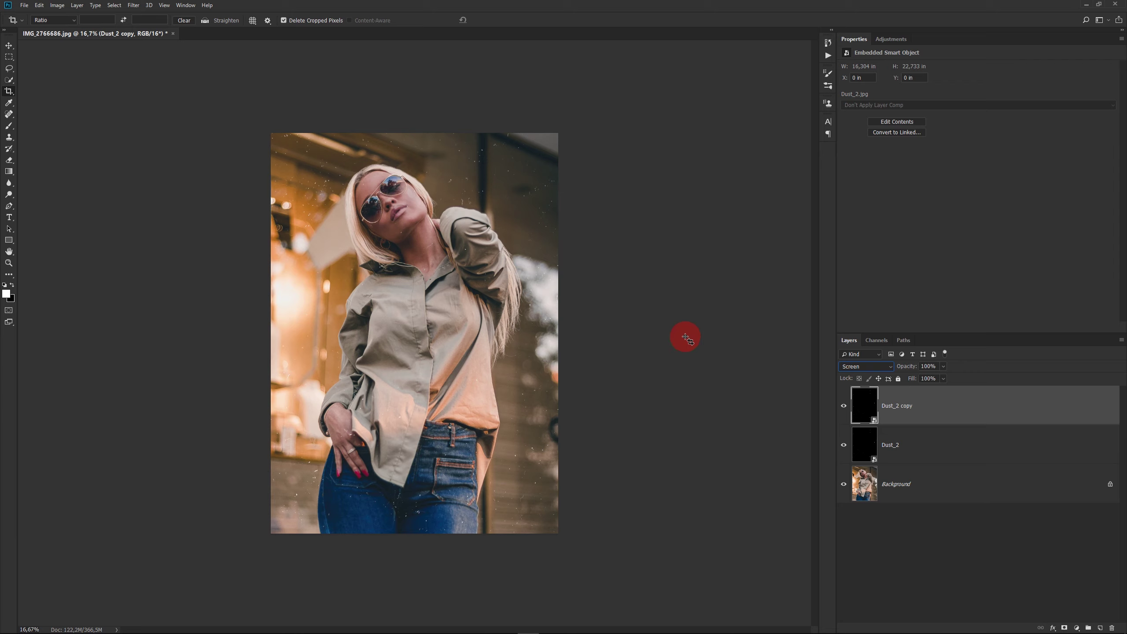
{"action": "left_click", "coordinate": [976, 444], "text": "shift"}
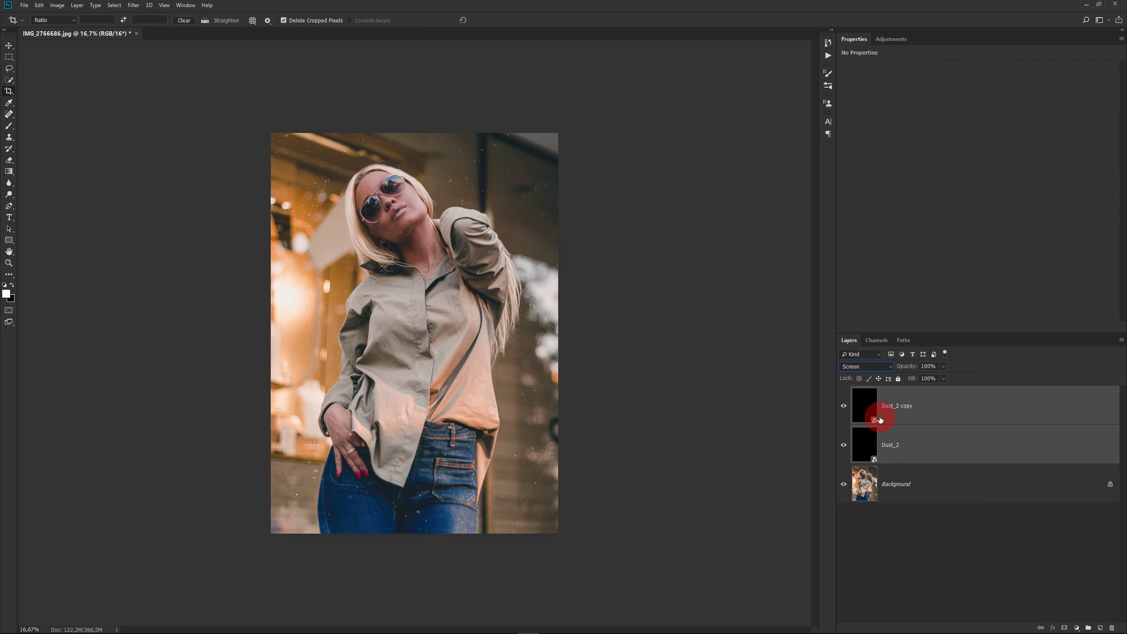
{"action": "right_click", "coordinate": [983, 445]}
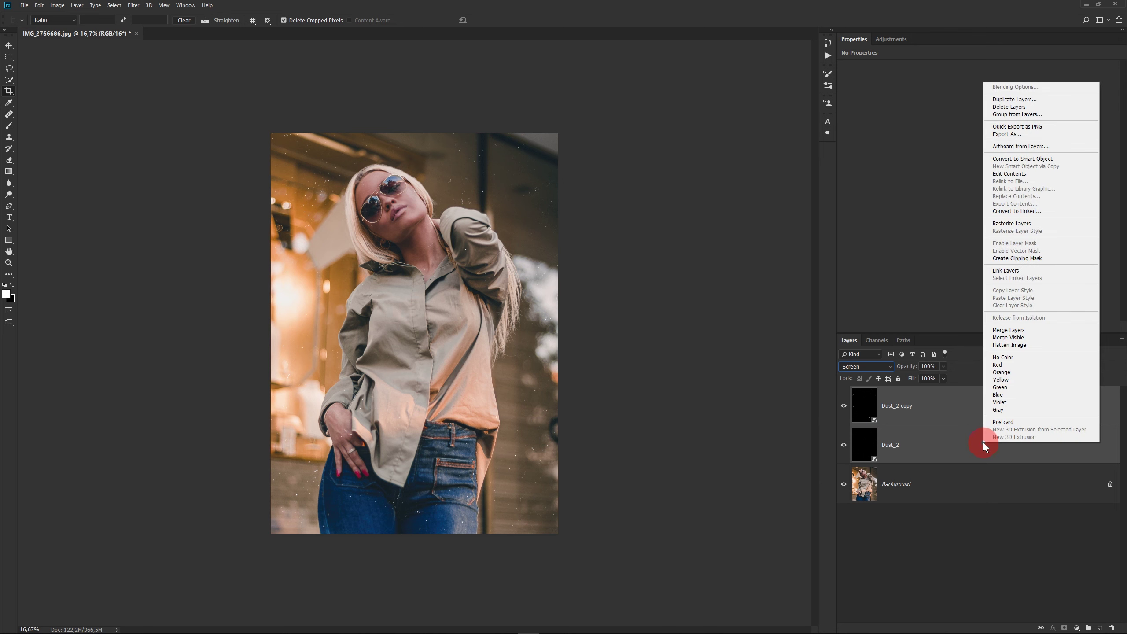
{"action": "left_click", "coordinate": [1051, 331]}
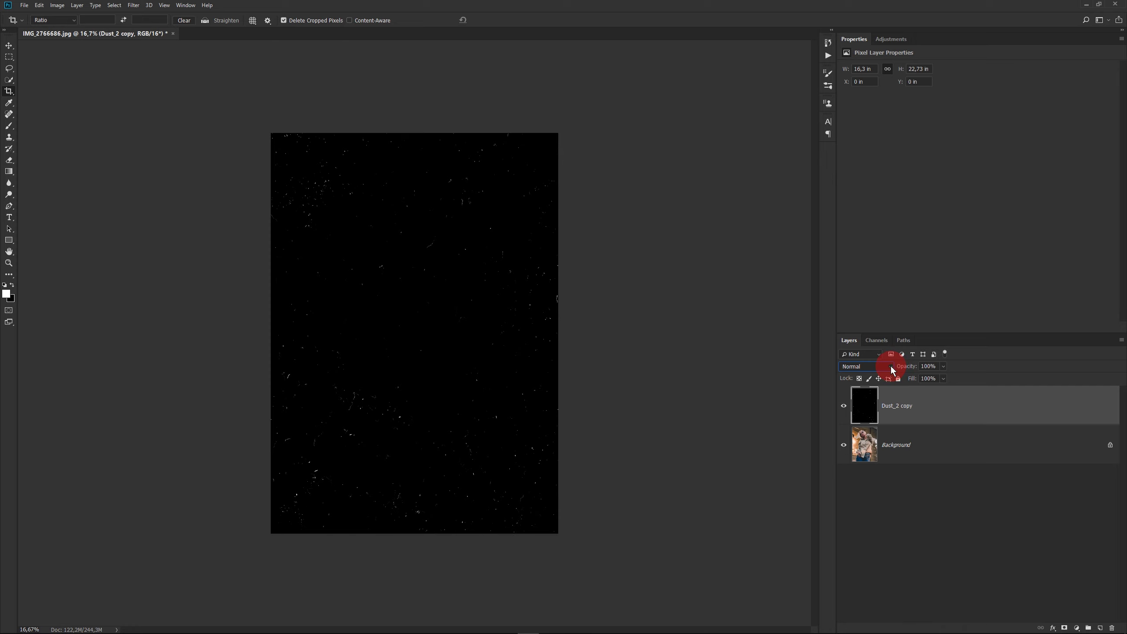
Set the merged Dust_2 copy to Screen and add a white layer mask.
{"action": "left_click", "coordinate": [889, 367]}
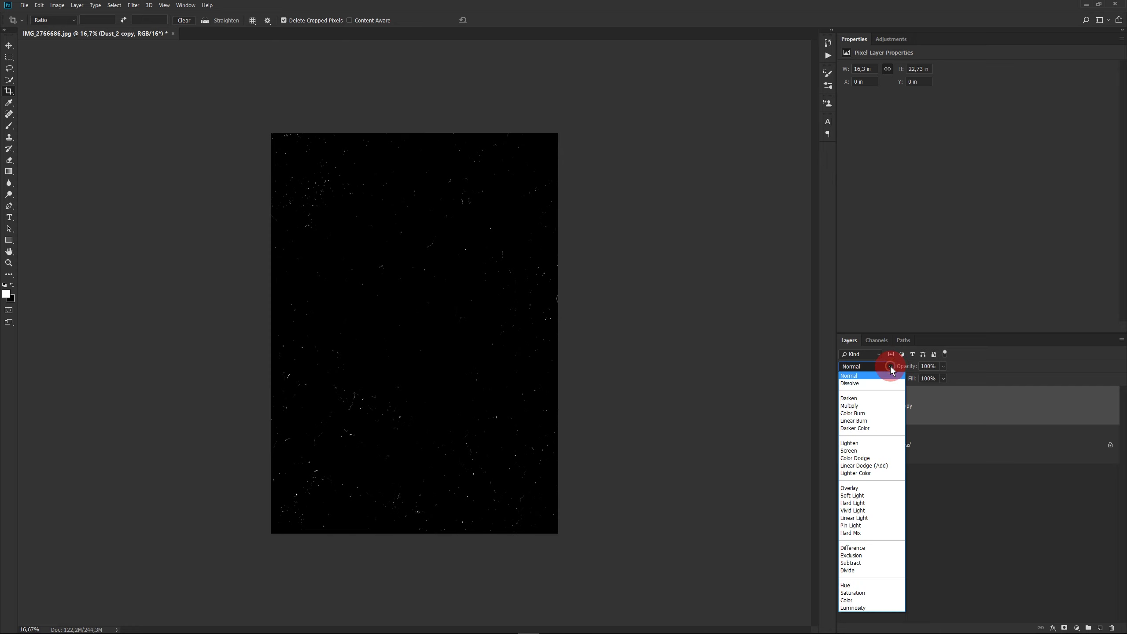
{"action": "left_click", "coordinate": [881, 451]}
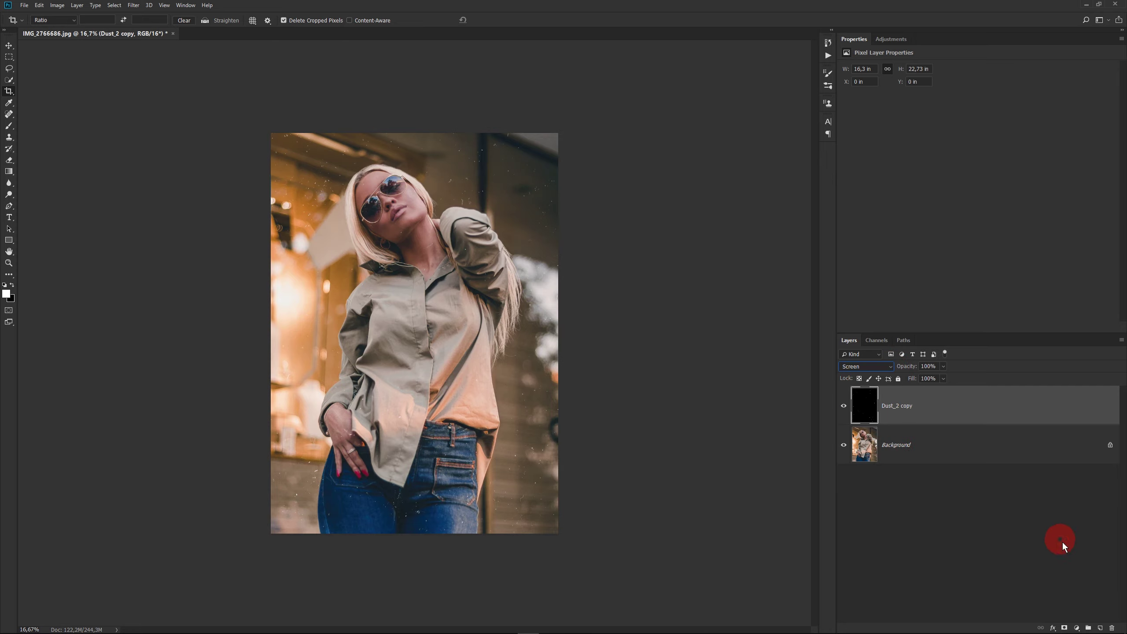
{"action": "left_click", "coordinate": [1064, 627]}
Paint black on the mask to clear dust from her neck and hand.
{"action": "left_click", "coordinate": [9, 125]}
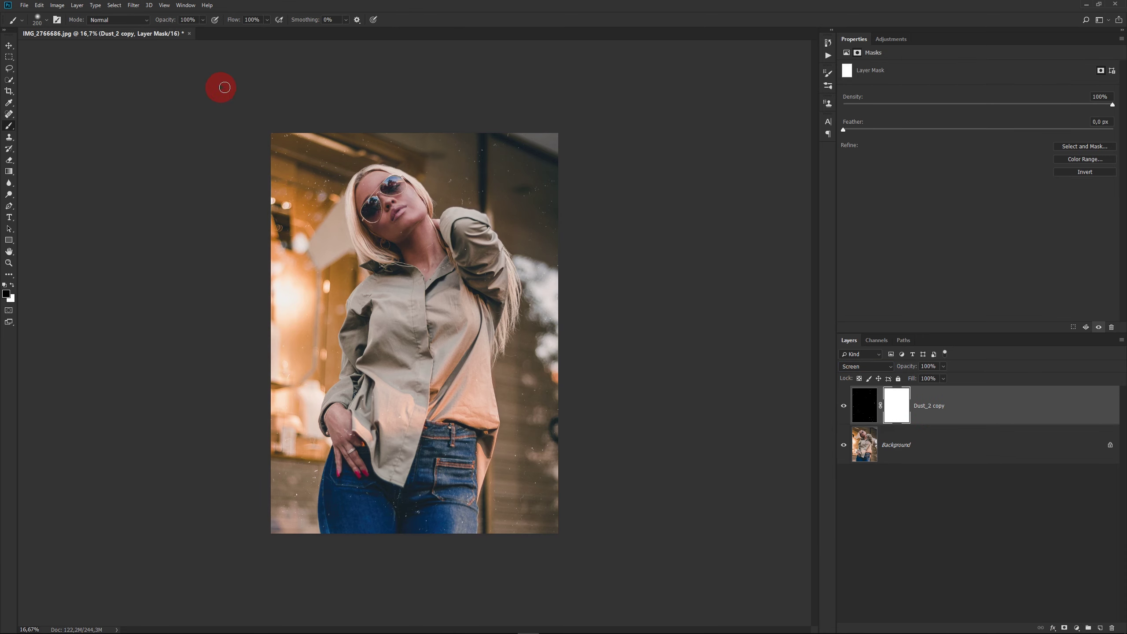
{"action": "key", "text": "ctrl+0"}
{"action": "left_click_drag", "start_coordinate": [352, 176], "coordinate": [437, 249]}
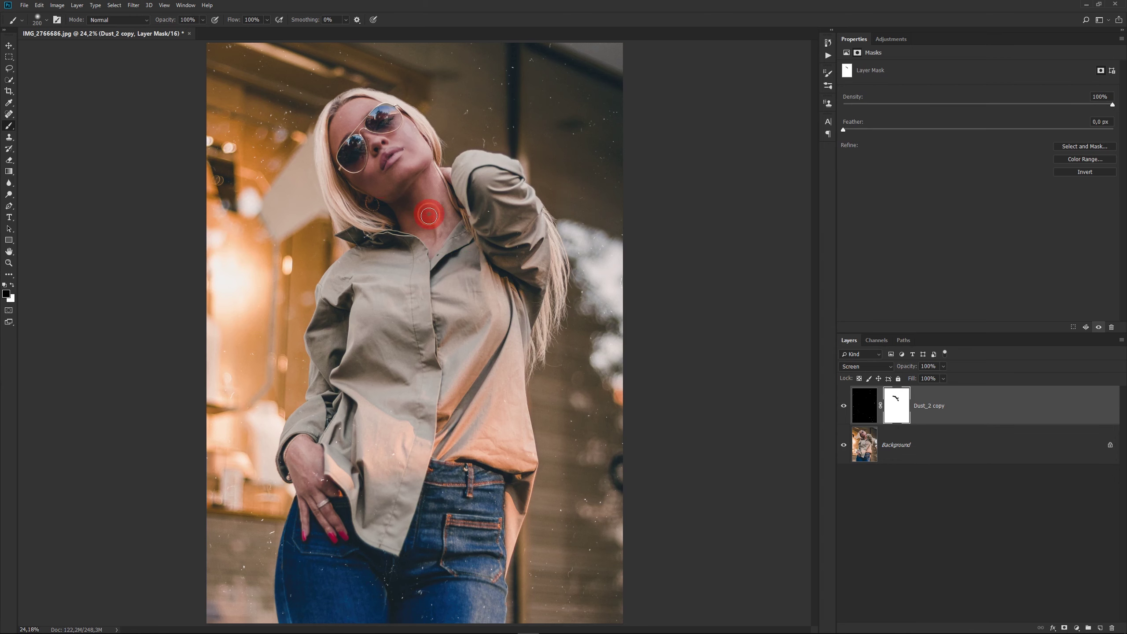
{"action": "left_click_drag", "start_coordinate": [335, 470], "coordinate": [309, 474]}
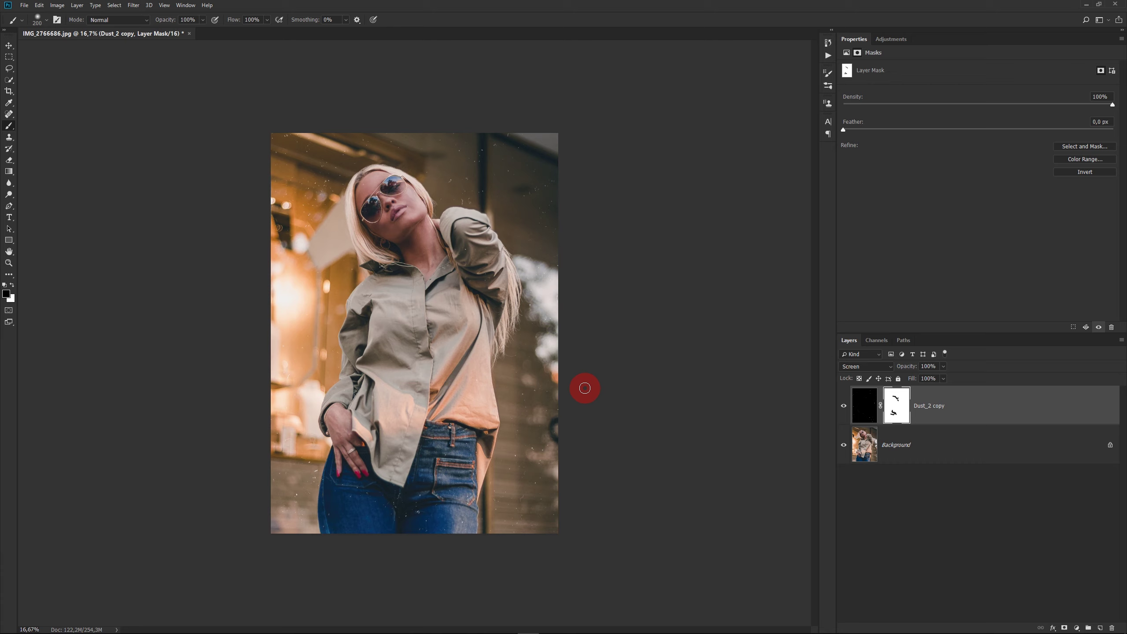
{"action": "key", "text": "x"}
{"action": "left_click", "coordinate": [989, 417]}
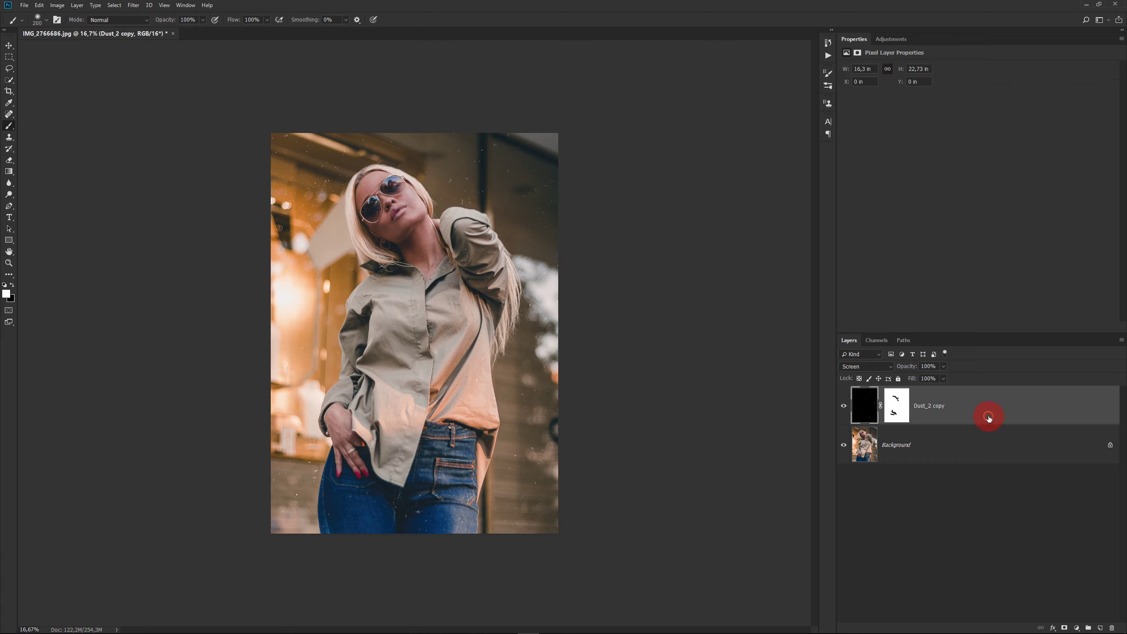
Scale the dust overlay past the photo edges, shift it right and down, then return to Lightroom.
{"action": "key", "text": "ctrl+t"}
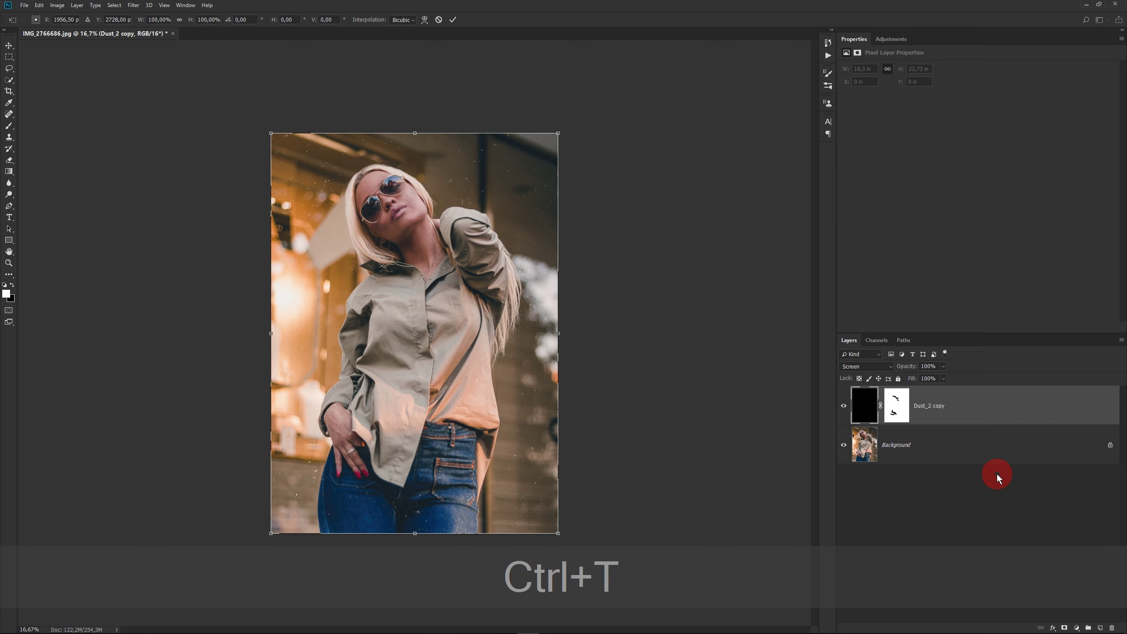
{"action": "left_click_drag", "start_coordinate": [569, 541], "coordinate": [661, 597]}
{"action": "left_click_drag", "start_coordinate": [271, 133], "coordinate": [193, 76]}
{"action": "left_click_drag", "start_coordinate": [470, 363], "coordinate": [498, 382]}
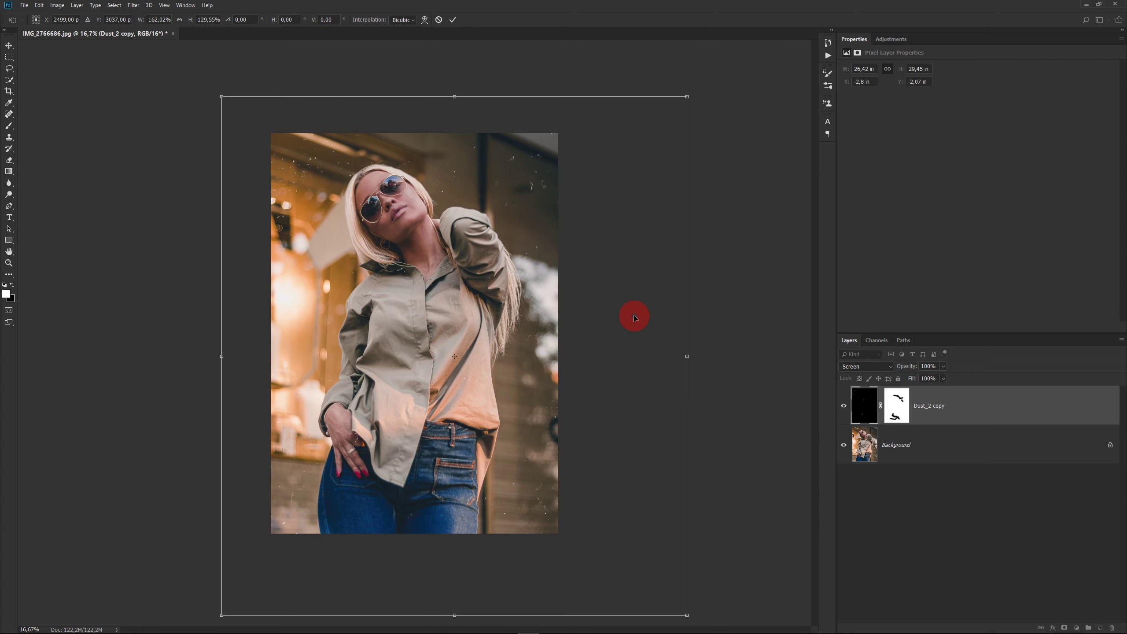
{"action": "left_click", "coordinate": [453, 21]}
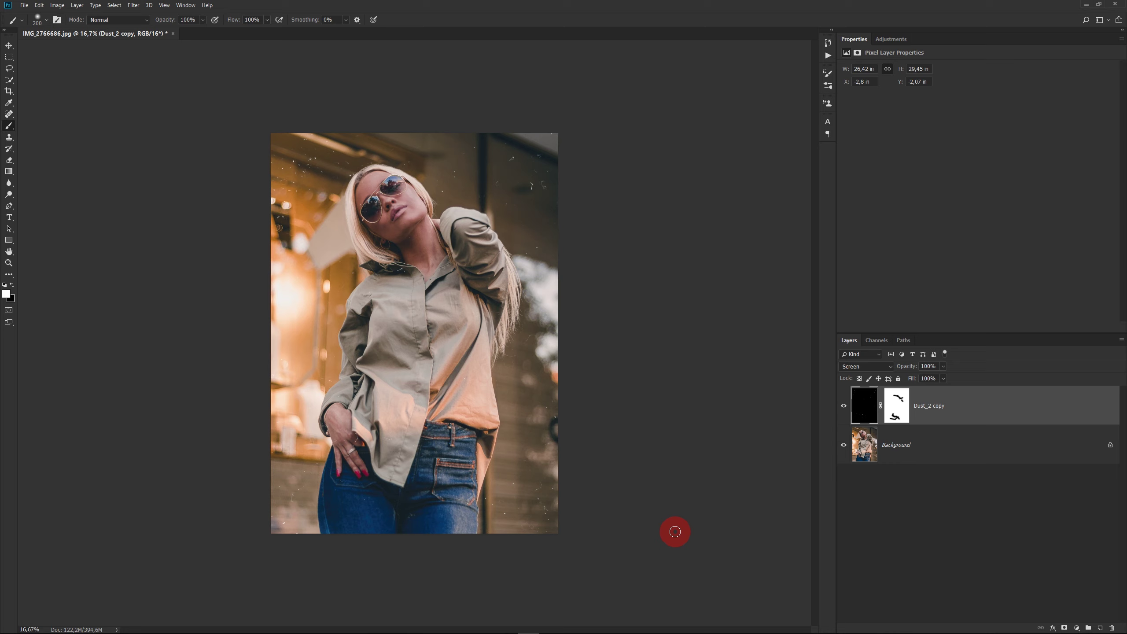
{"action": "left_click", "coordinate": [463, 625]}
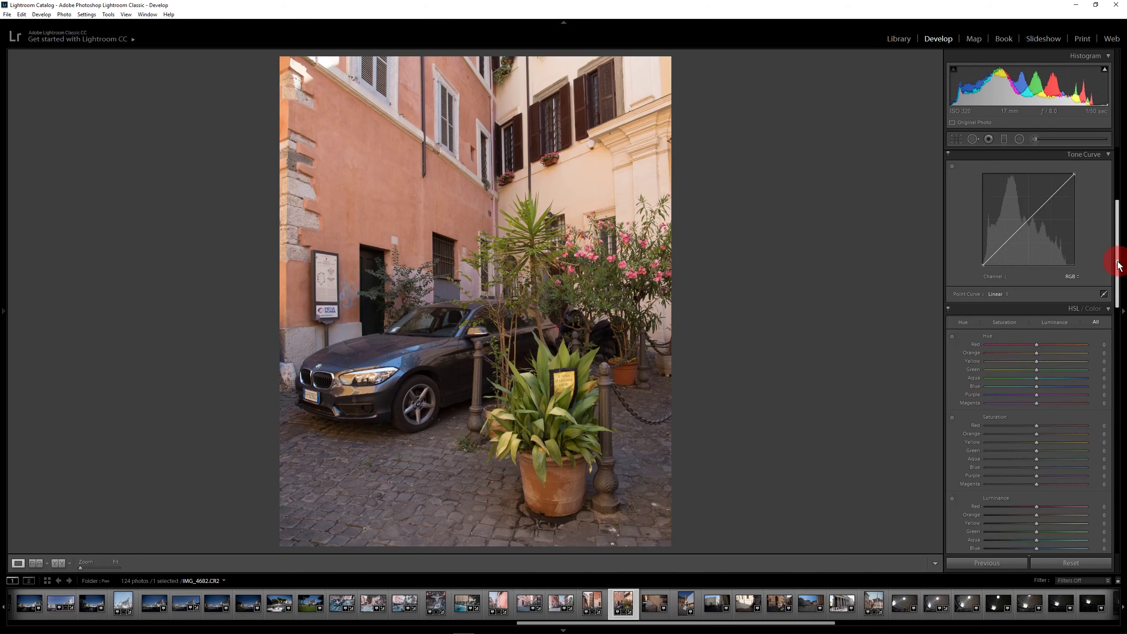
Apply INSTAGRAM's besdar_basic preset to the courtyard photo through The Fader at opacity 124.
{"action": "mouse_move", "coordinate": [1120, 265]}
{"action": "left_mouse_down"}
{"action": "mouse_move", "coordinate": [1123, 333]}
{"action": "mouse_move", "coordinate": [1117, 214]}
{"action": "left_mouse_up"}
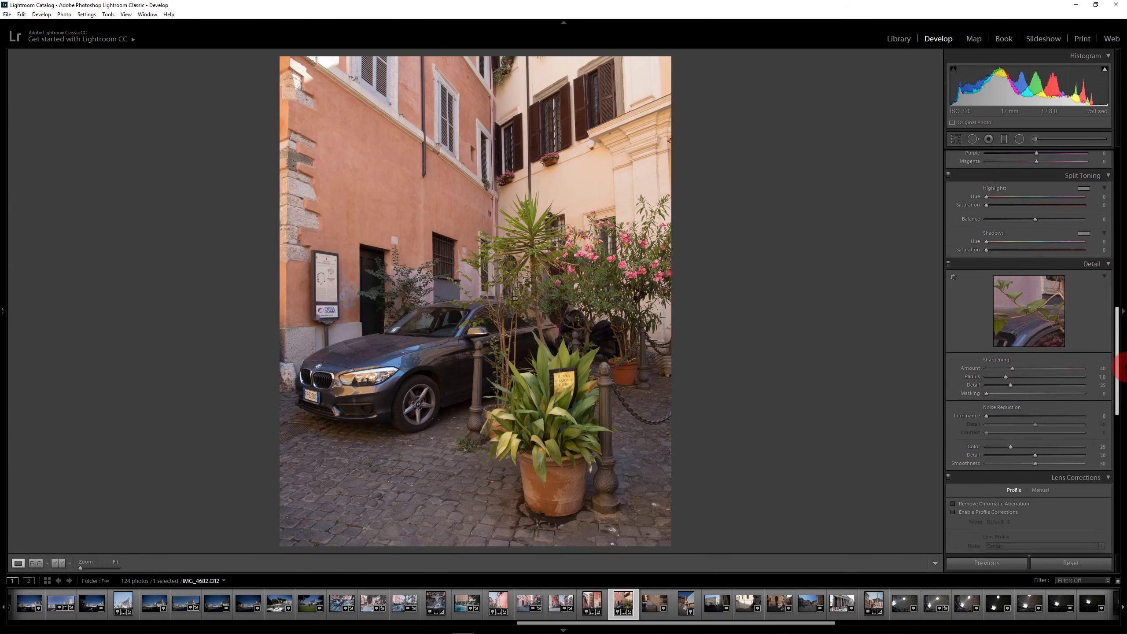
{"action": "scroll", "coordinate": [1117, 214], "scroll_direction": "down", "scroll_amount": 3}
{"action": "scroll", "coordinate": [1115, 222], "scroll_direction": "down", "scroll_amount": 3}
{"action": "scroll", "coordinate": [1115, 226], "scroll_direction": "down", "scroll_amount": 2}
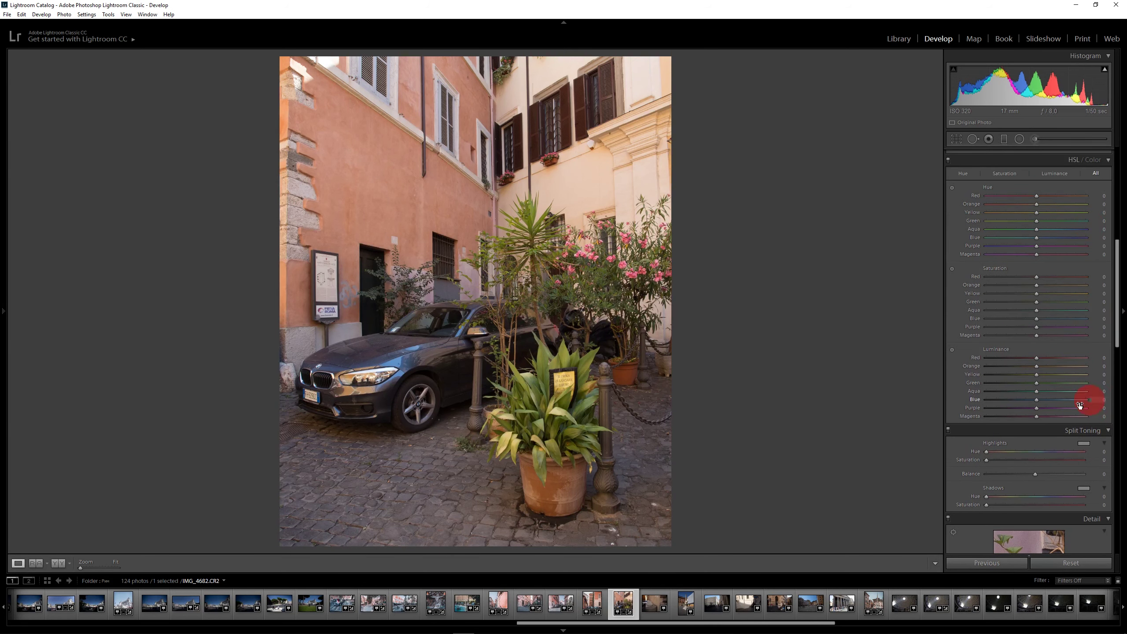
{"action": "left_click", "coordinate": [7, 14]}
{"action": "left_click", "coordinate": [189, 199]}
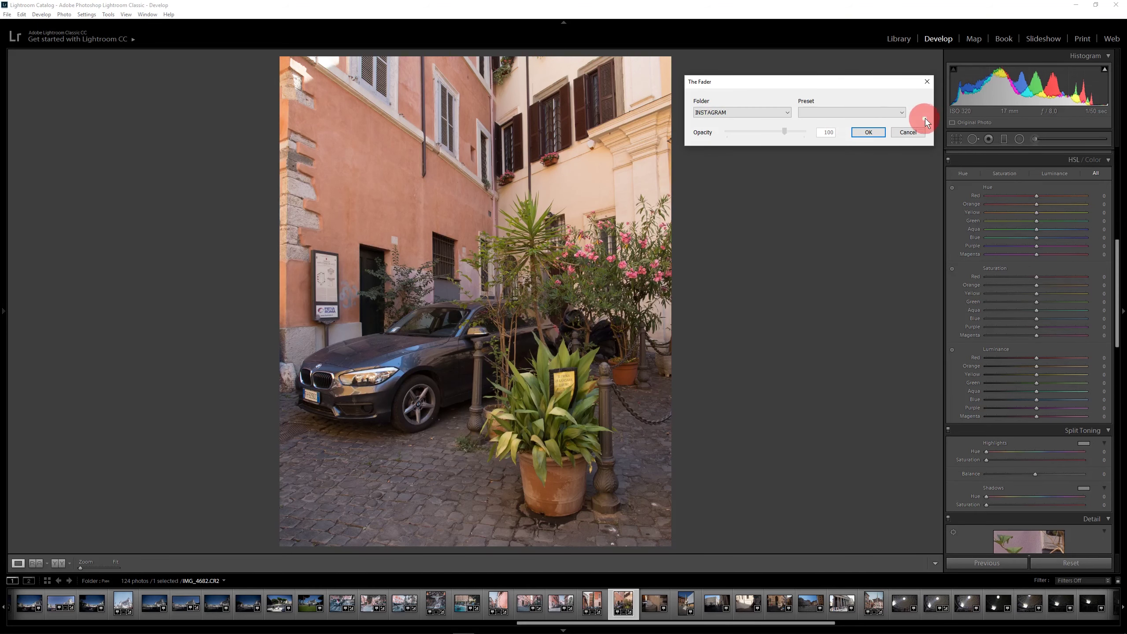
{"action": "left_click", "coordinate": [900, 112]}
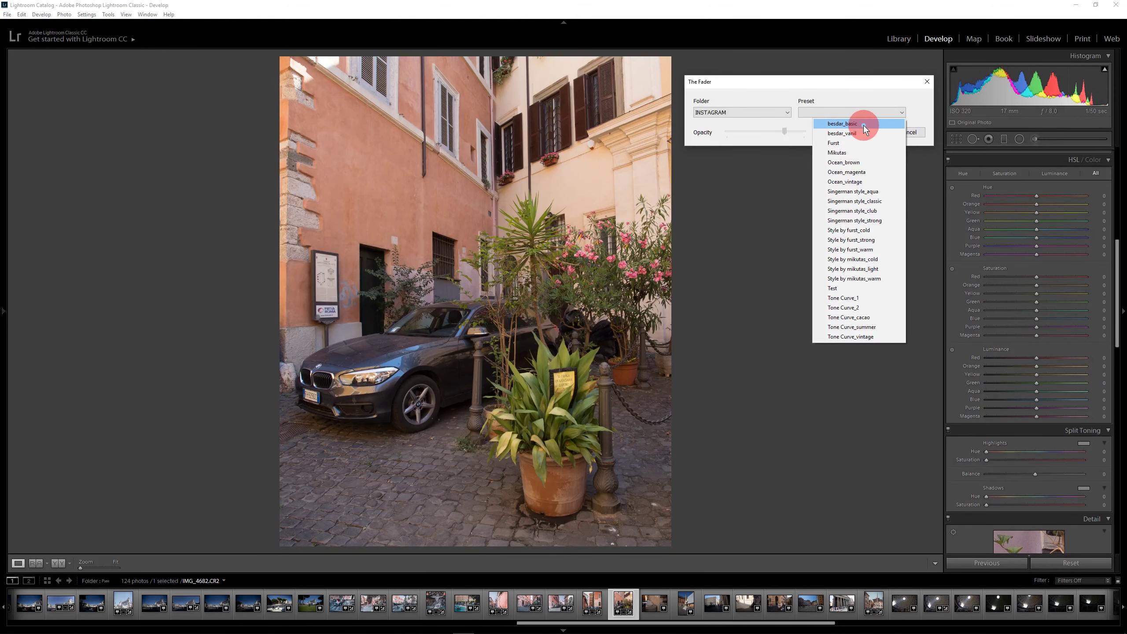
{"action": "left_click", "coordinate": [865, 124]}
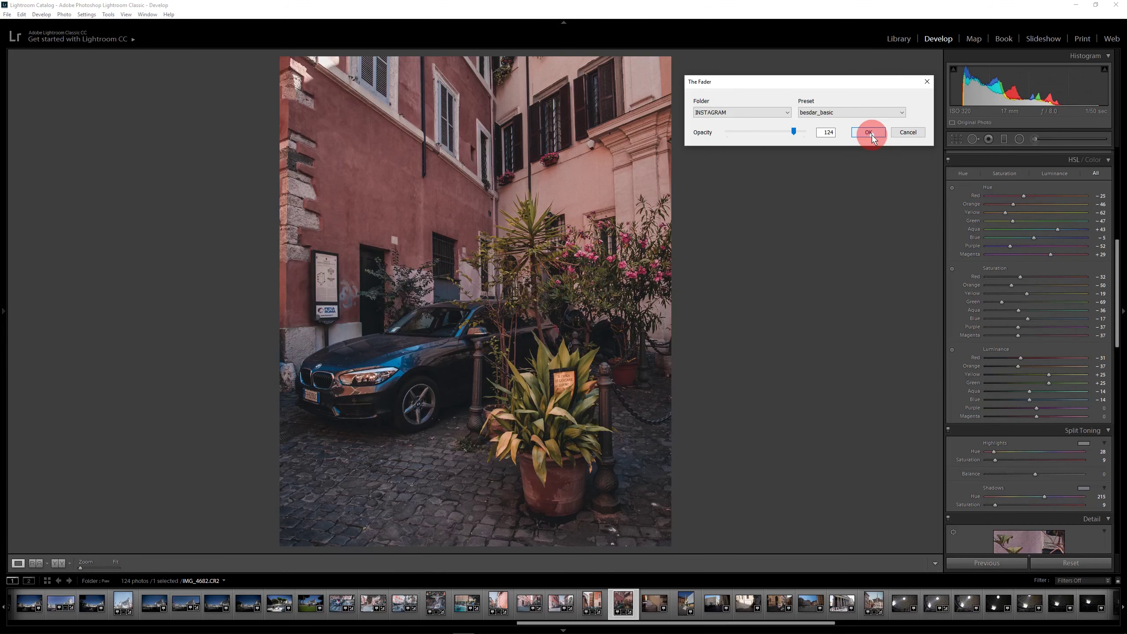
{"action": "left_click", "coordinate": [868, 132]}
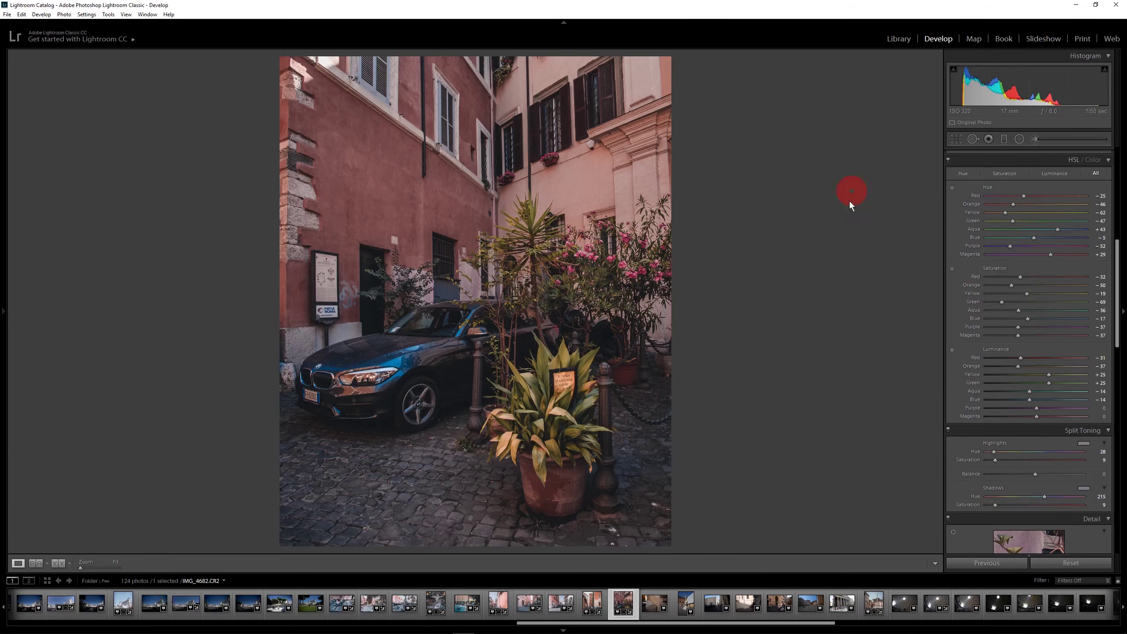
Warm the courtyard photo's Temp, set Tint to -6, boost Vibrance, and show Before/After.
{"action": "left_click_drag", "start_coordinate": [1117, 262], "coordinate": [1099, 164]}
{"action": "mouse_move", "coordinate": [1011, 211]}
{"action": "left_mouse_down"}
{"action": "mouse_move", "coordinate": [1041, 242]}
{"action": "mouse_move", "coordinate": [1018, 210]}
{"action": "left_mouse_up"}
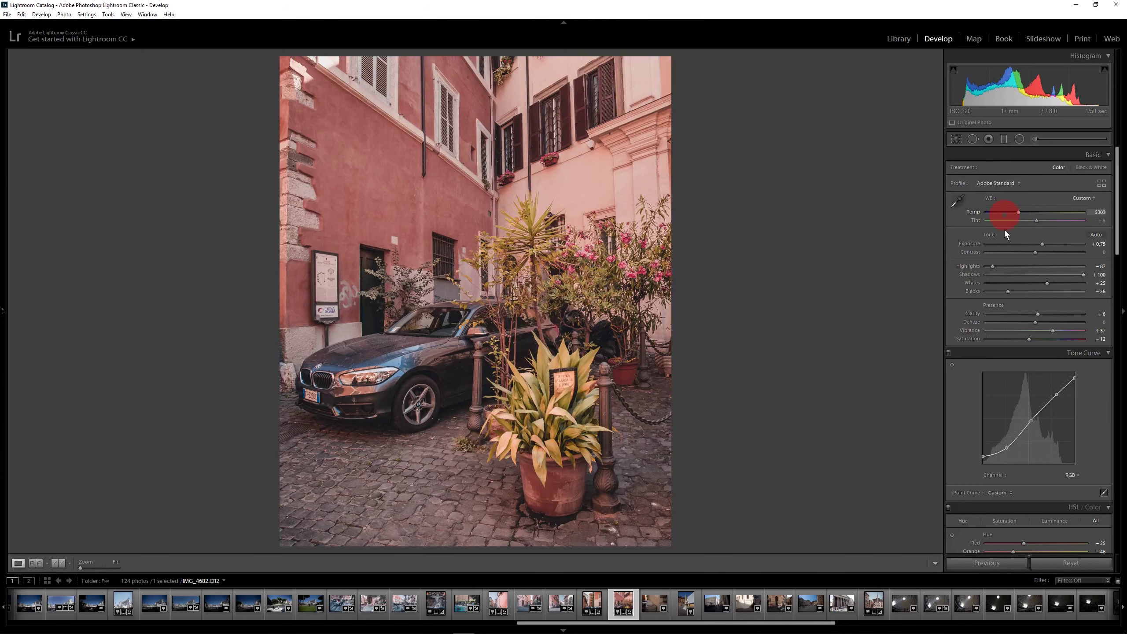
{"action": "left_click_drag", "start_coordinate": [1038, 222], "coordinate": [1032, 221]}
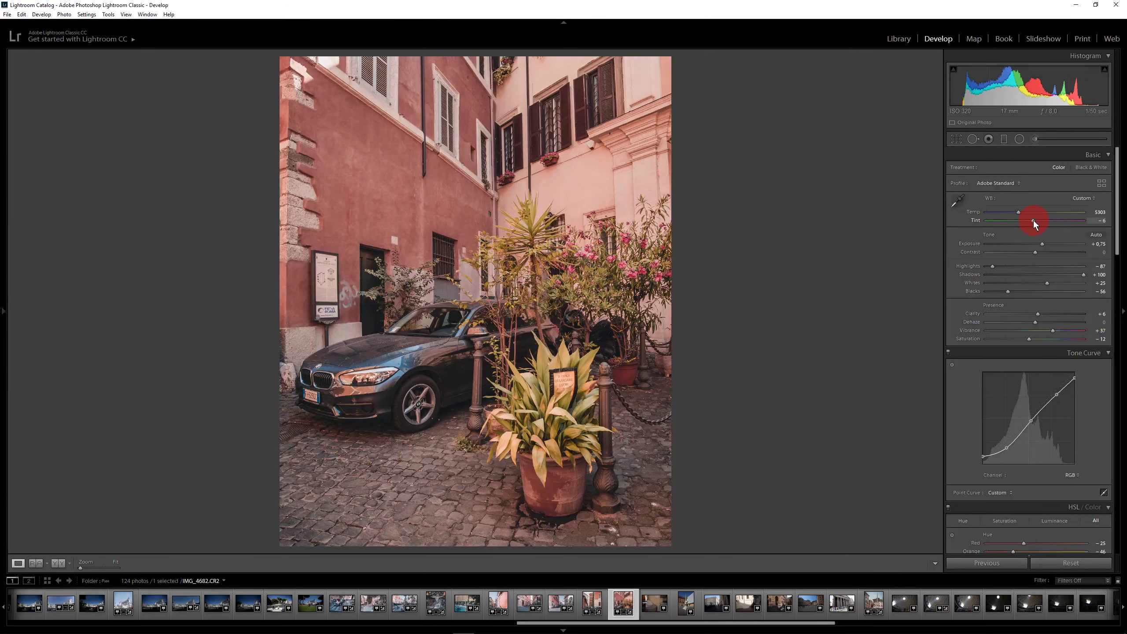
{"action": "left_click_drag", "start_coordinate": [1117, 251], "coordinate": [1120, 271]}
{"action": "mouse_move", "coordinate": [1053, 257]}
{"action": "left_mouse_down"}
{"action": "mouse_move", "coordinate": [1071, 257]}
{"action": "mouse_move", "coordinate": [1060, 258]}
{"action": "left_mouse_up"}
{"action": "key", "text": "y"}
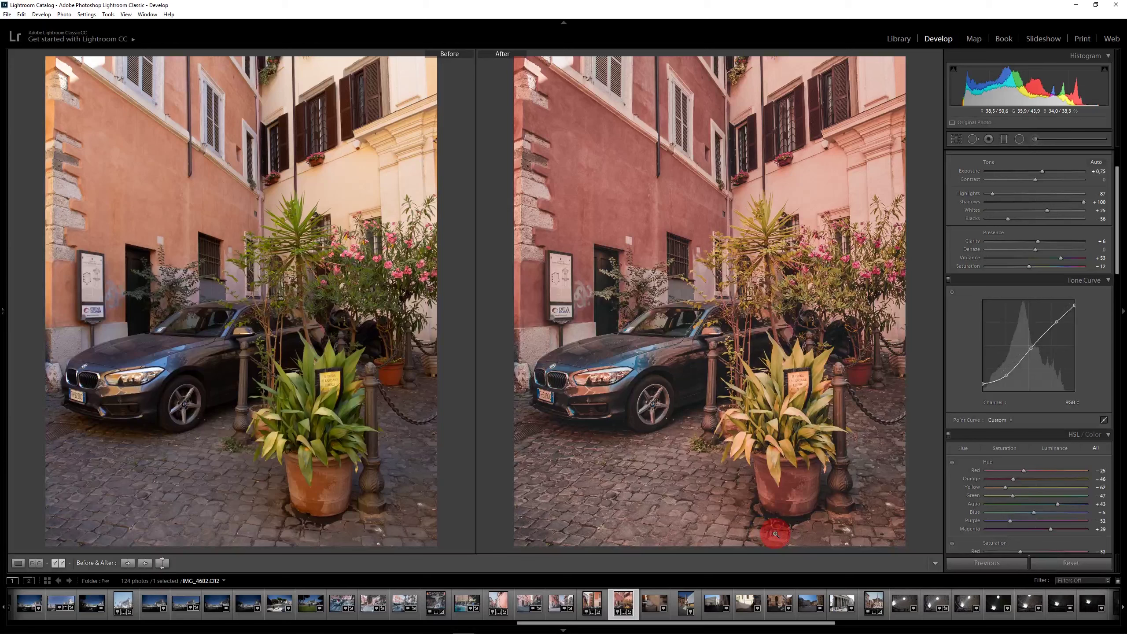